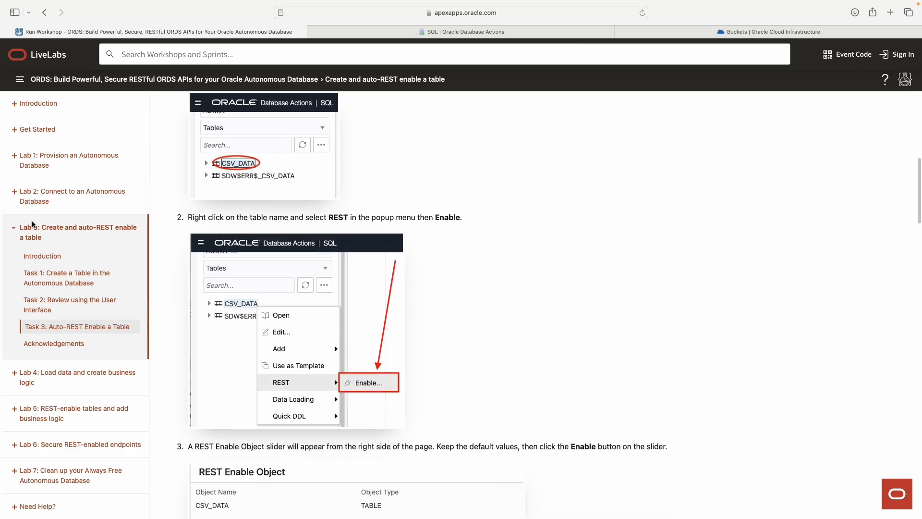
# Step: Collapse Lab 3 and open Lab 4, 'Batch load data and create business logic'
pyautogui.click(38, 232)
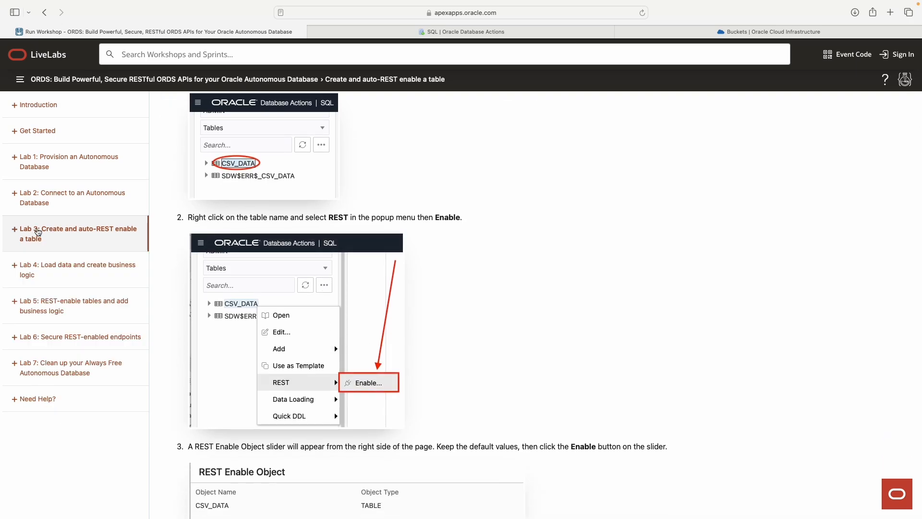
pyautogui.click(75, 269)
pyautogui.scroll(-5, 413, 284)
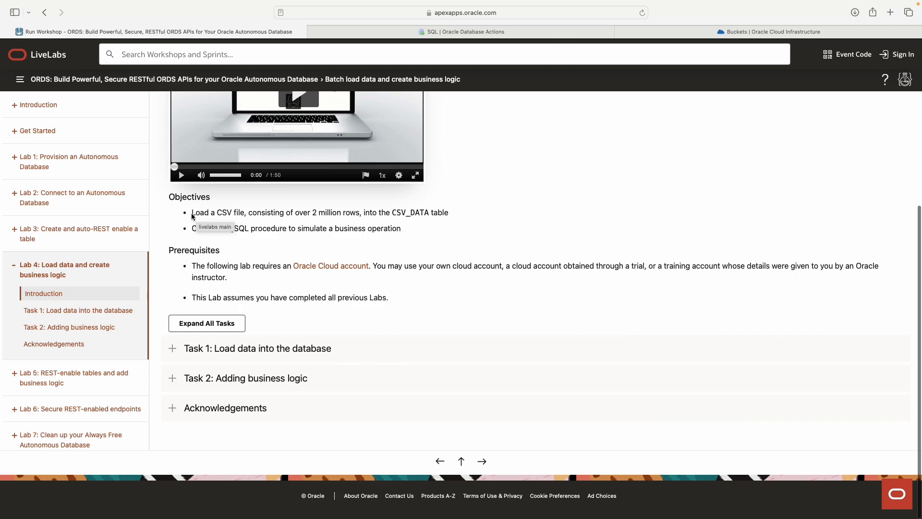
# Step: Highlight the CSV loading objective and expand all of Lab 4's tasks
pyautogui.moveTo(191, 213); pyautogui.dragTo(451, 207)
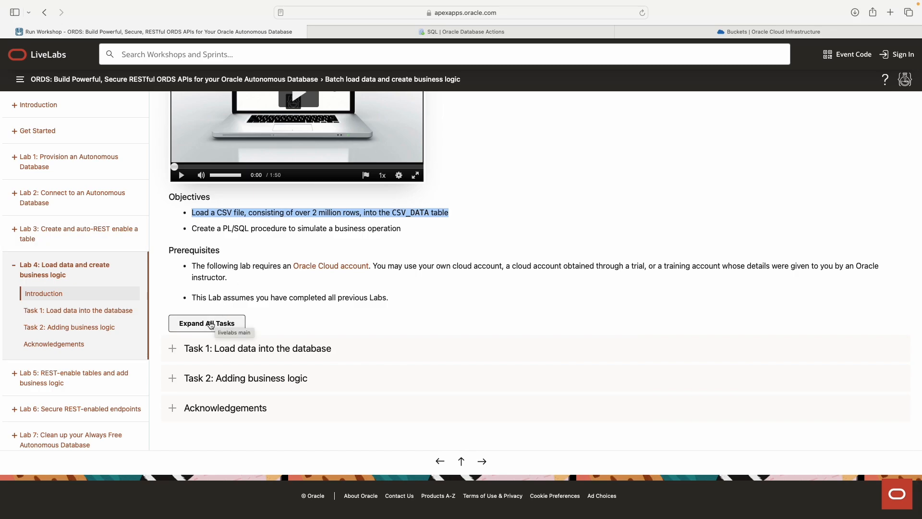
pyautogui.click(211, 323)
pyautogui.scroll(-1, 610, 209)
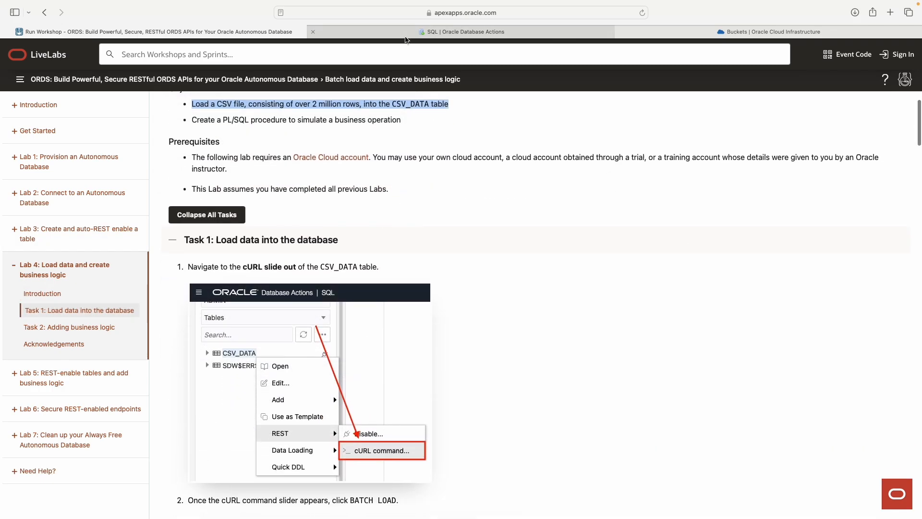
# Step: On the SQL page, bring up the REST cURL commands for the CSV_DATA table
pyautogui.click(425, 31)
pyautogui.click(57, 161)
pyautogui.rightClick(54, 160)
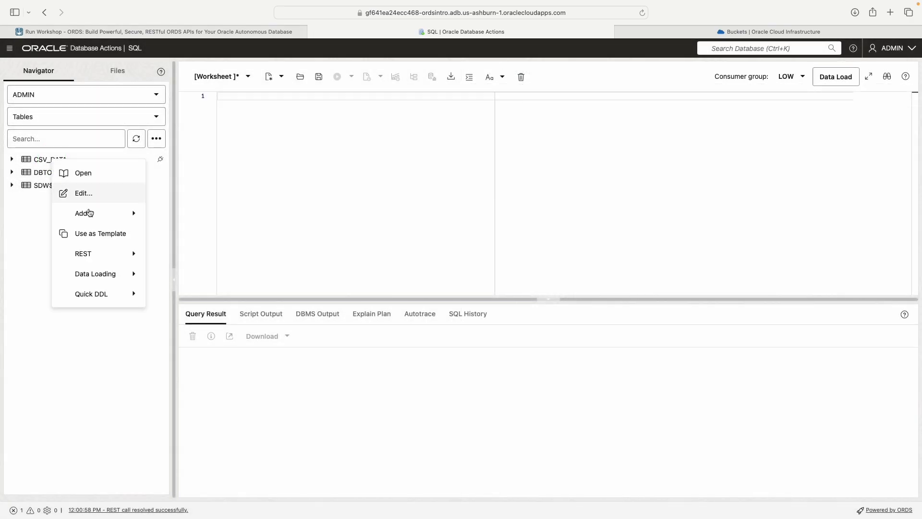
pyautogui.press('Escape')
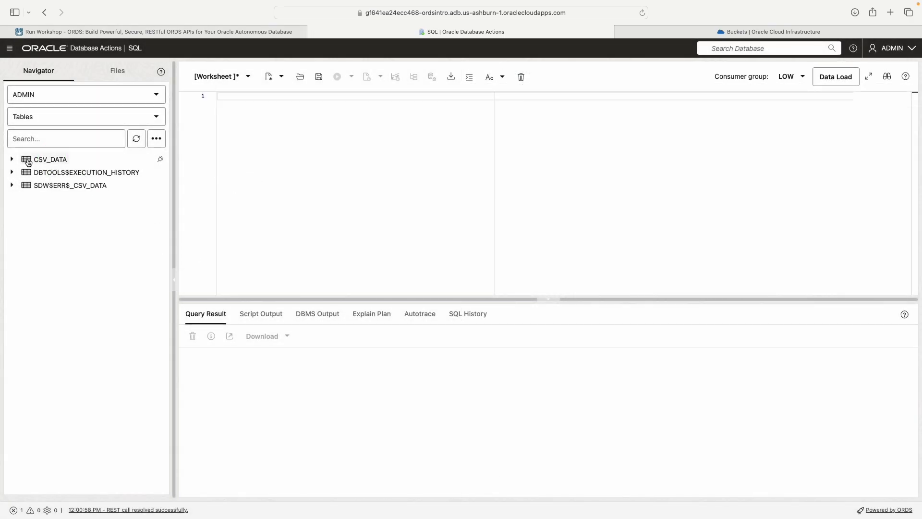
pyautogui.rightClick(54, 160)
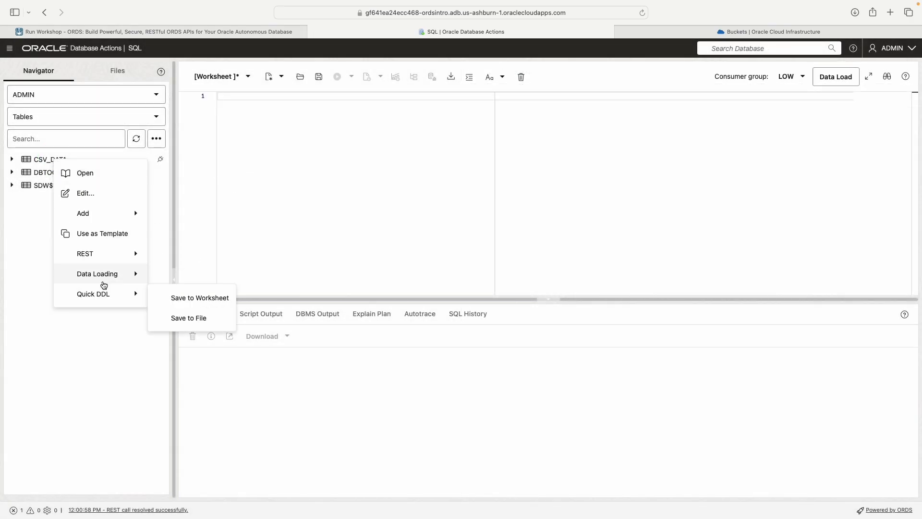
pyautogui.moveTo(121, 257)
pyautogui.click(190, 283)
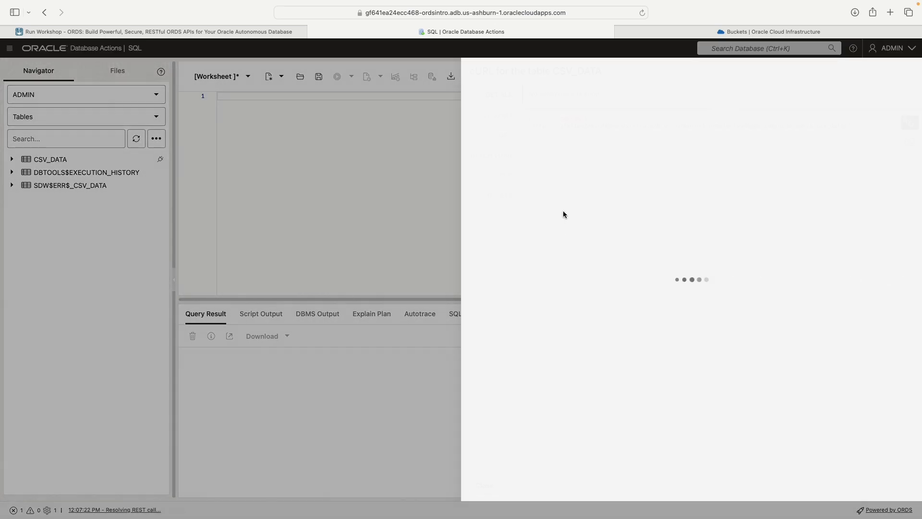
# Step: Show and select the BATCH LOAD cURL command, then close the panel
pyautogui.click(498, 155)
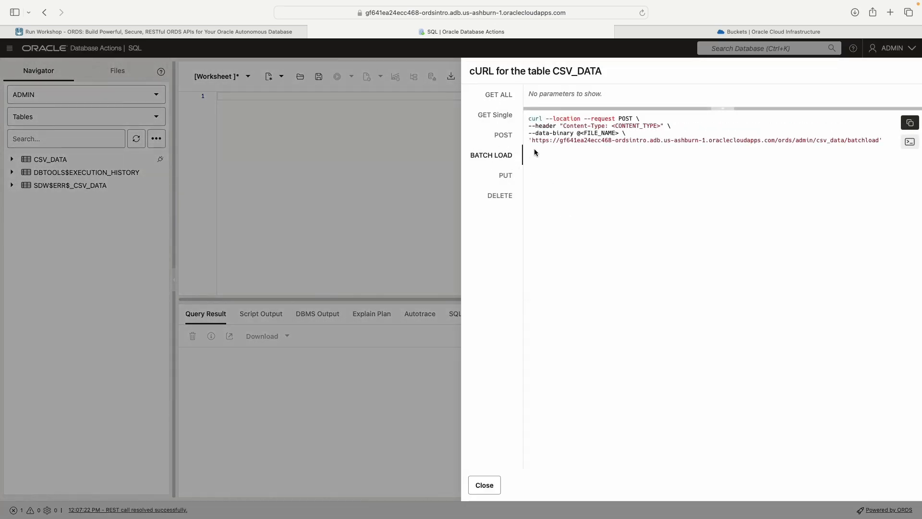
pyautogui.moveTo(531, 142); pyautogui.dragTo(793, 143)
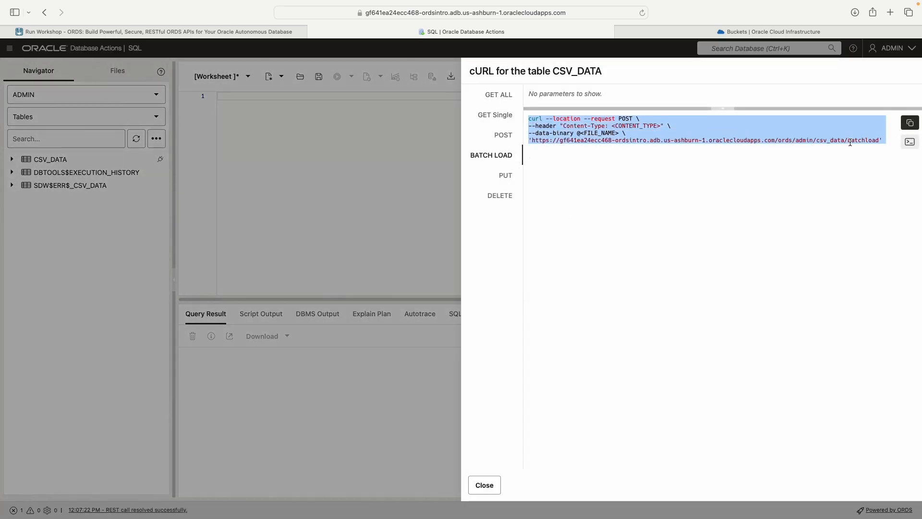
pyautogui.click(485, 485)
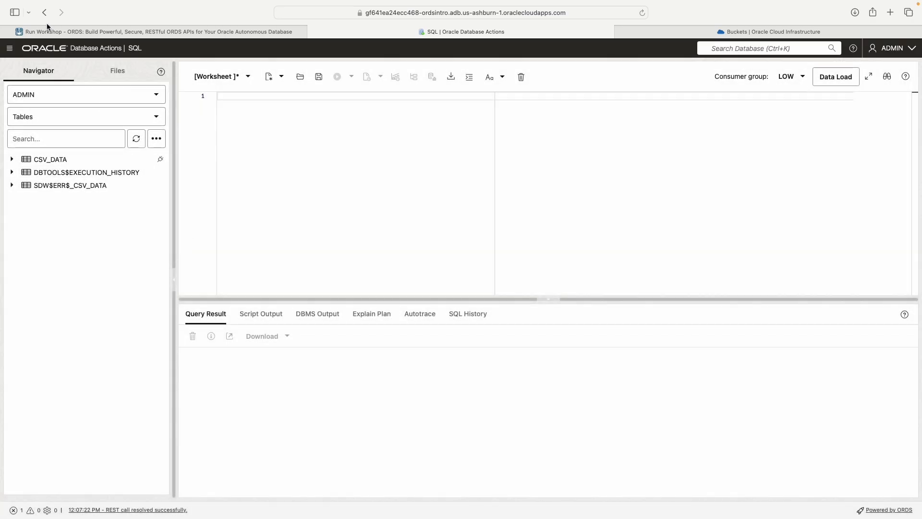
pyautogui.click(9, 48)
# Step: From the REST AutoREST page, open the CSV_DATA card's OpenAPI view
pyautogui.click(29, 142)
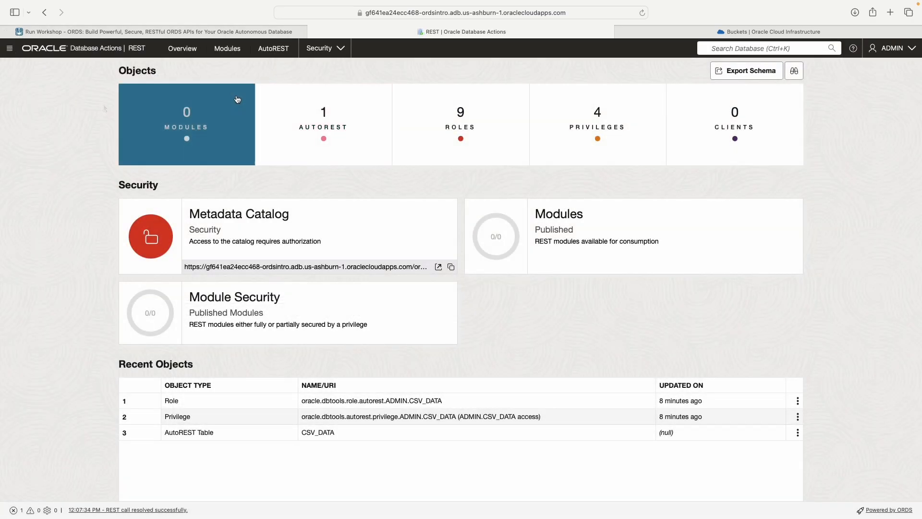
pyautogui.click(325, 134)
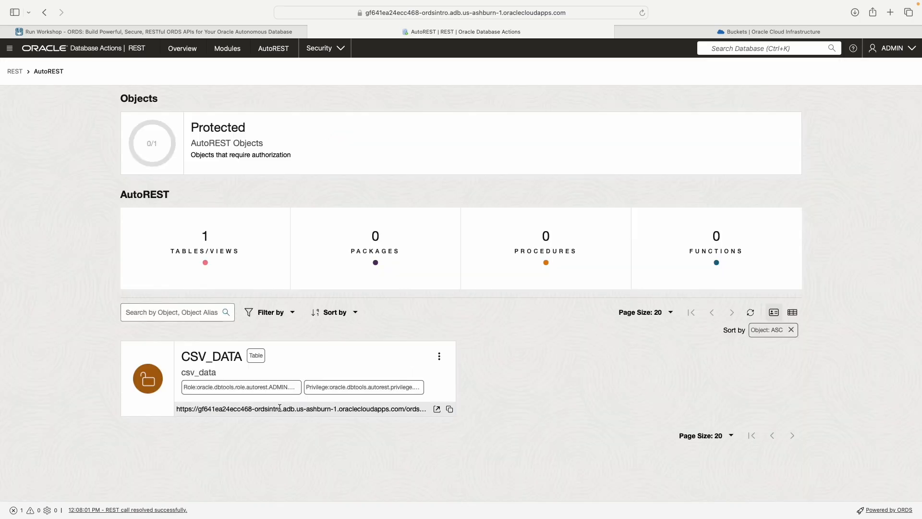
pyautogui.click(439, 356)
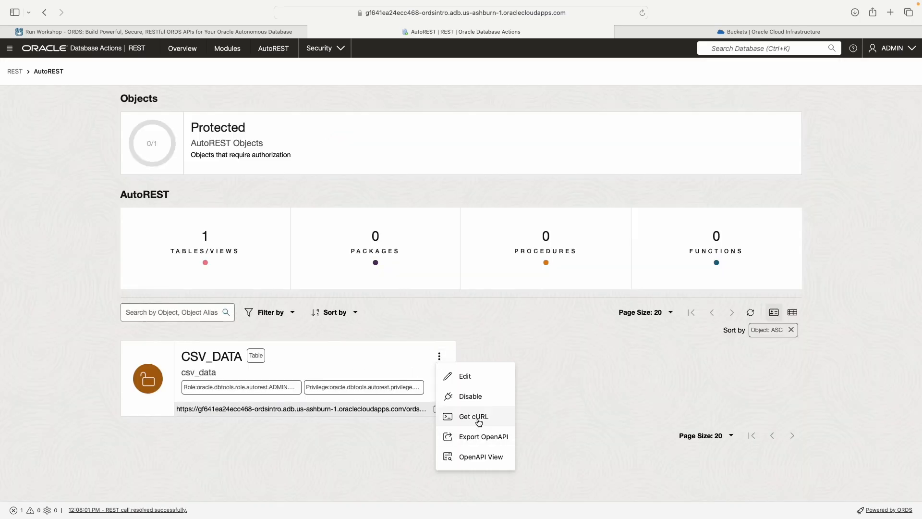
pyautogui.click(473, 417)
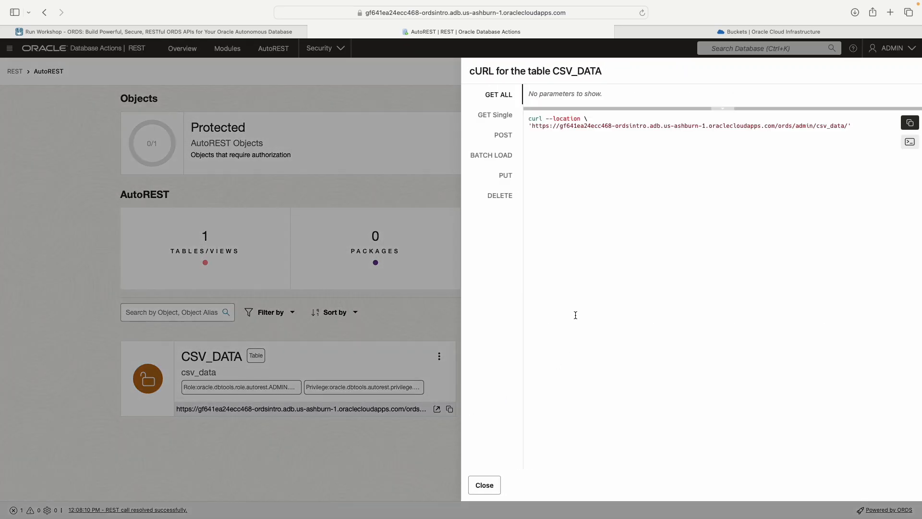
pyautogui.click(457, 388)
pyautogui.click(439, 356)
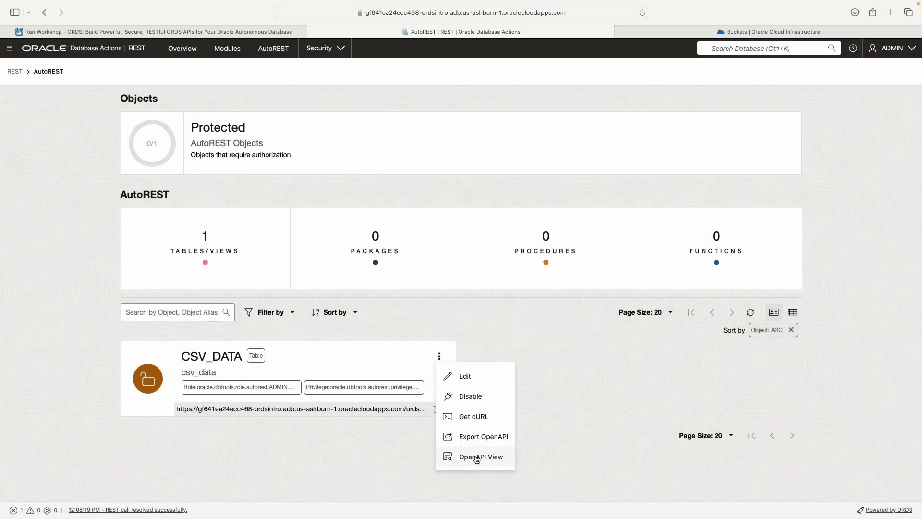
pyautogui.click(472, 458)
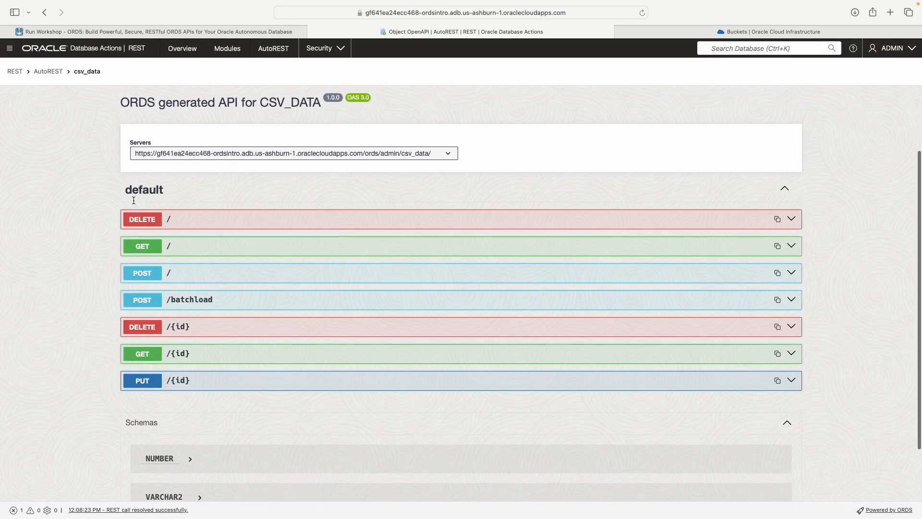
# Step: Try out and execute the GET / request, getting a 200 response with records
pyautogui.scroll(1, 185, 158)
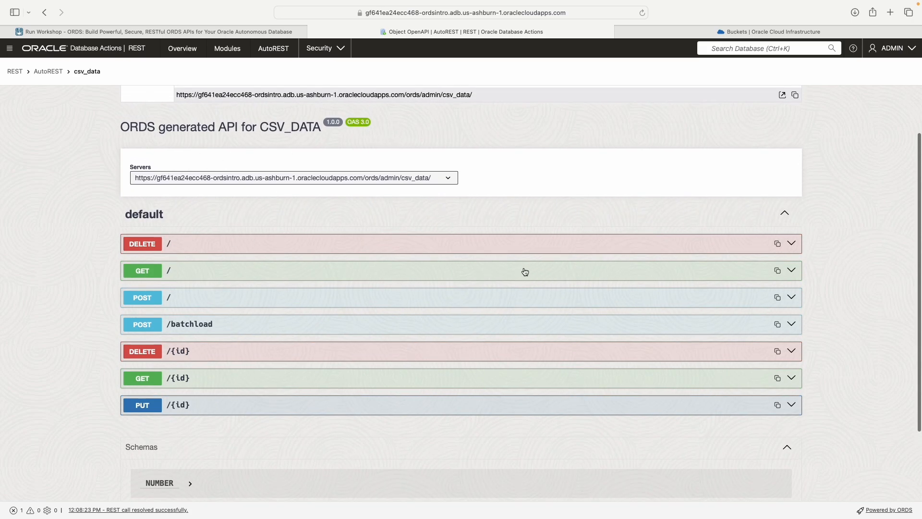
pyautogui.scroll(-1, 520, 273)
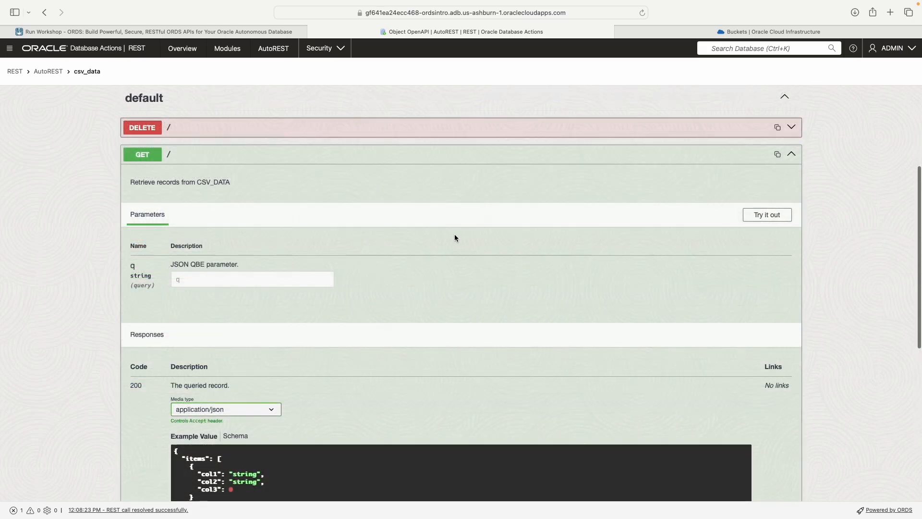
pyautogui.scroll(-1, 454, 235)
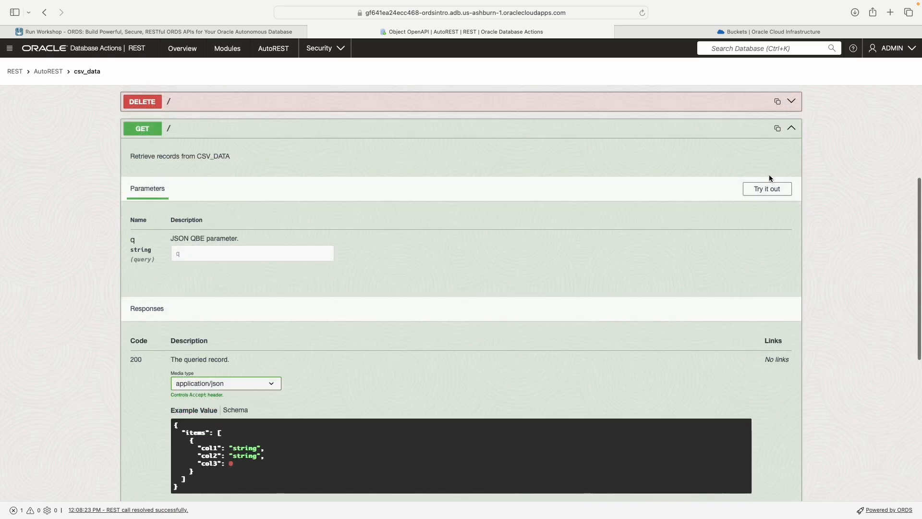
pyautogui.click(768, 189)
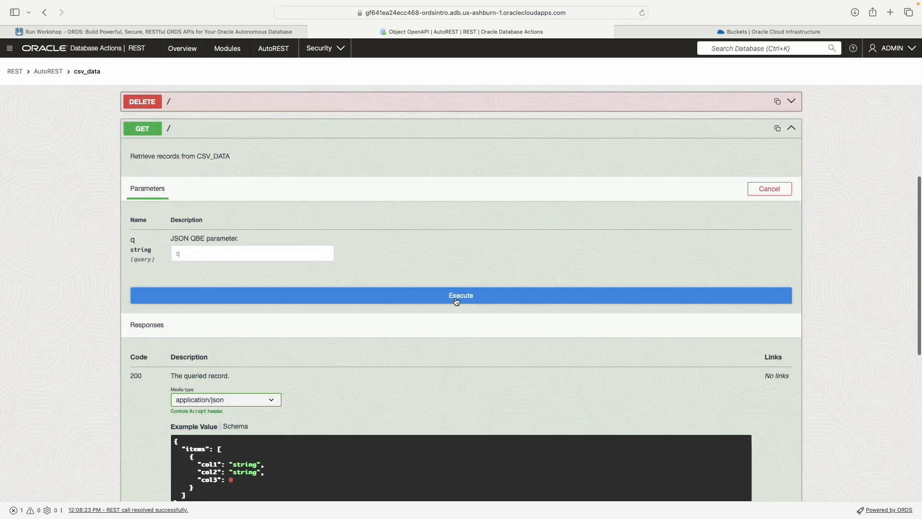
pyautogui.click(433, 295)
# Step: Review the generated curl command and the returned CSV_DATA records
pyautogui.scroll(-3, 411, 227)
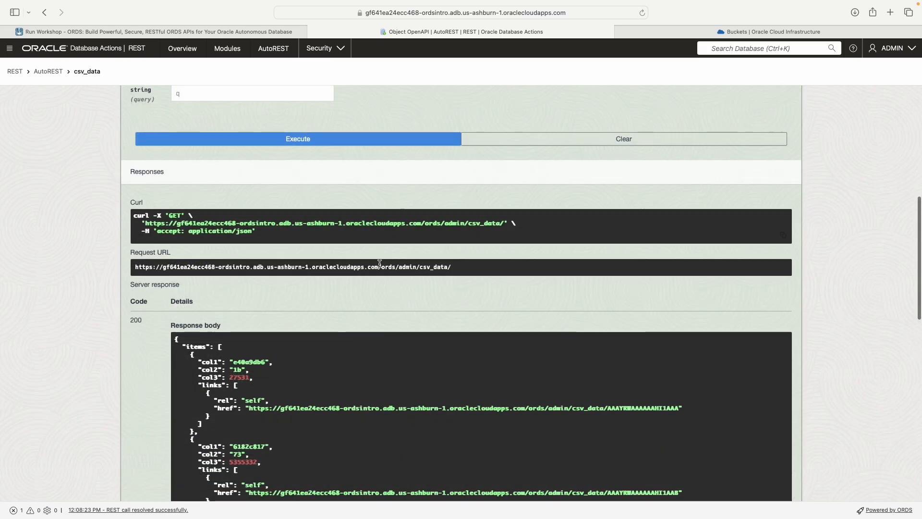
pyautogui.moveTo(286, 232); pyautogui.dragTo(133, 214)
pyautogui.scroll(-5, 135, 212)
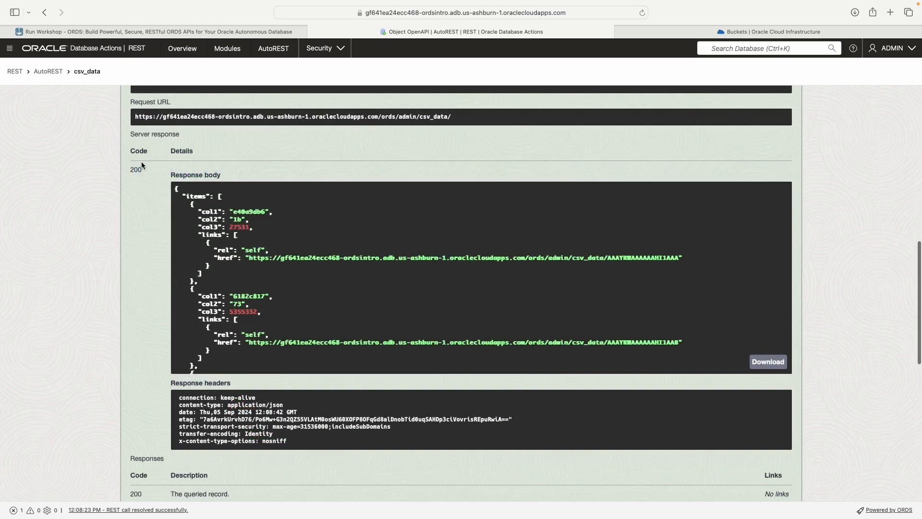
pyautogui.moveTo(150, 167); pyautogui.dragTo(243, 219)
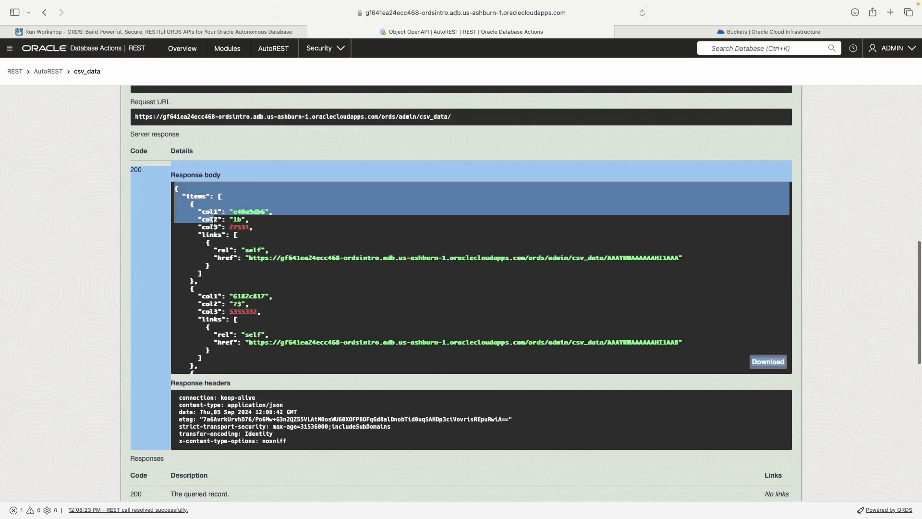
pyautogui.scroll(-10, 244, 236)
pyautogui.scroll(-5, 281, 258)
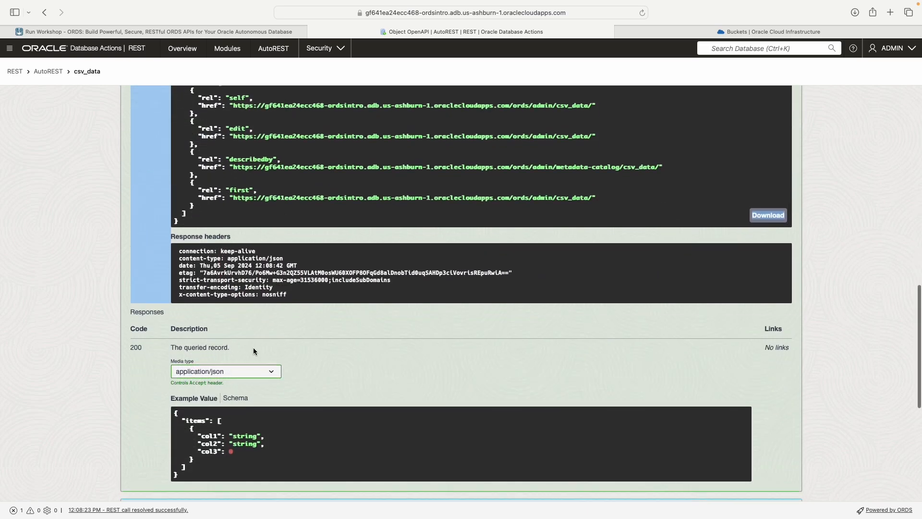
pyautogui.moveTo(288, 284); pyautogui.dragTo(183, 237)
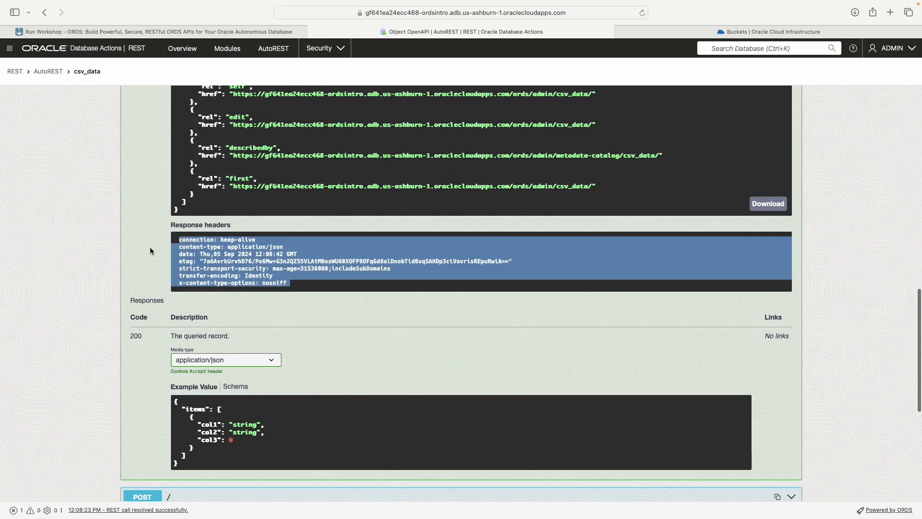
pyautogui.scroll(10, 146, 248)
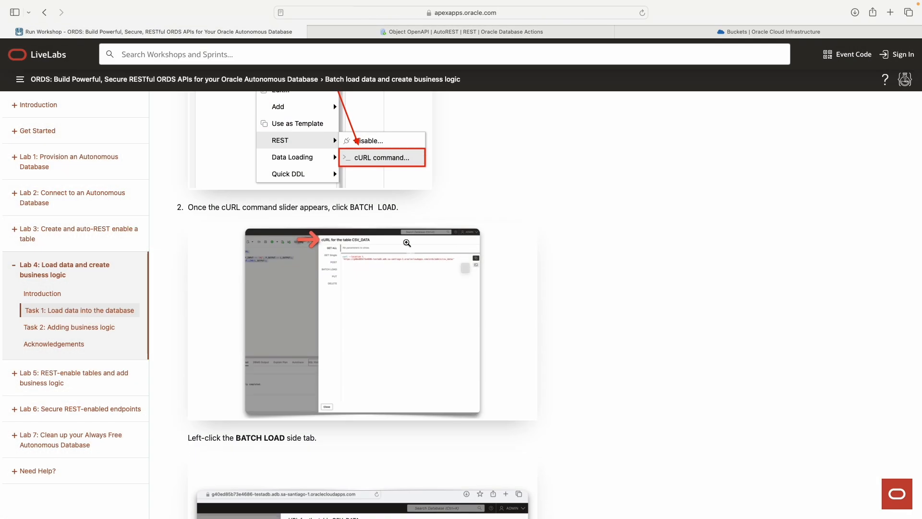
# Step: Review the BATCH LOAD copy step, then open Developer tools on the bucket_one page
pyautogui.scroll(-15, 404, 243)
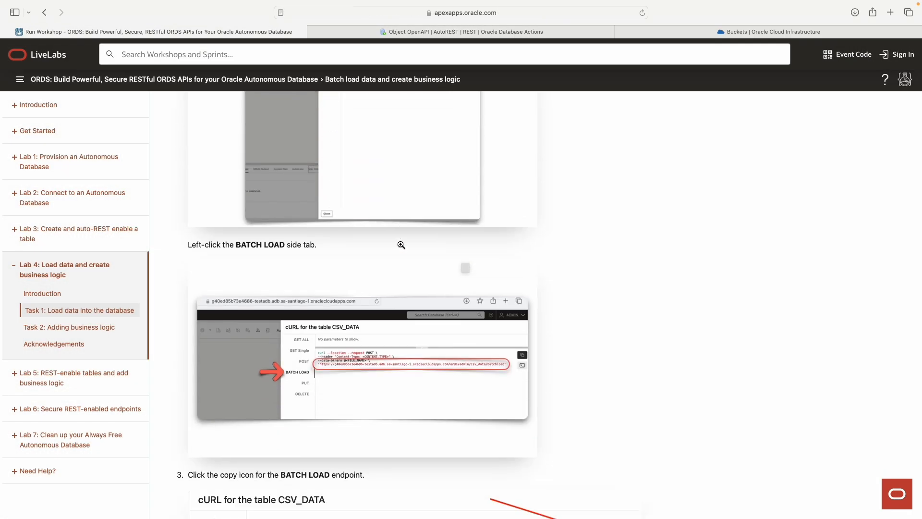
pyautogui.scroll(6, 488, 250)
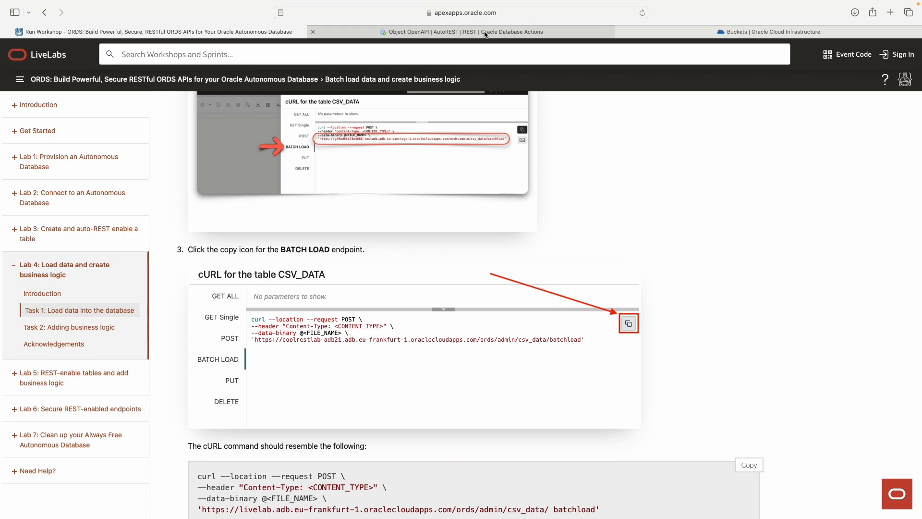
pyautogui.moveTo(485, 33)
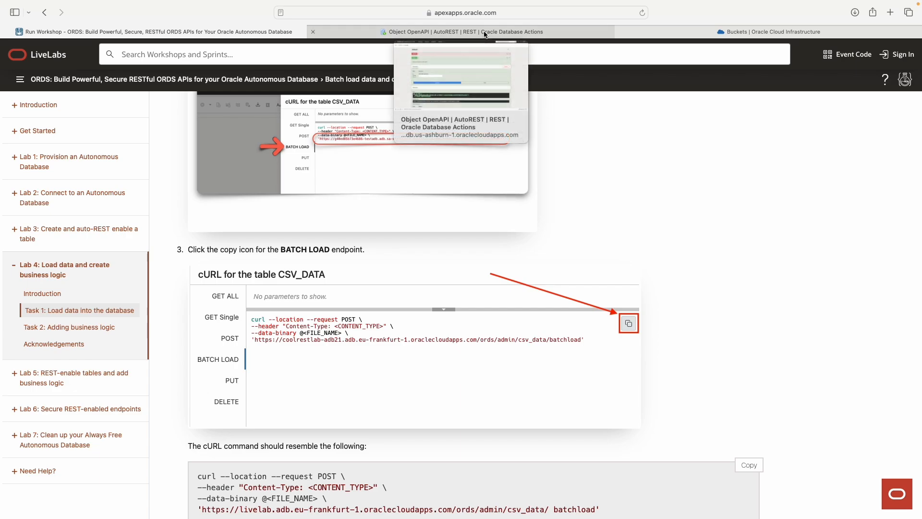
pyautogui.click(774, 32)
pyautogui.click(844, 53)
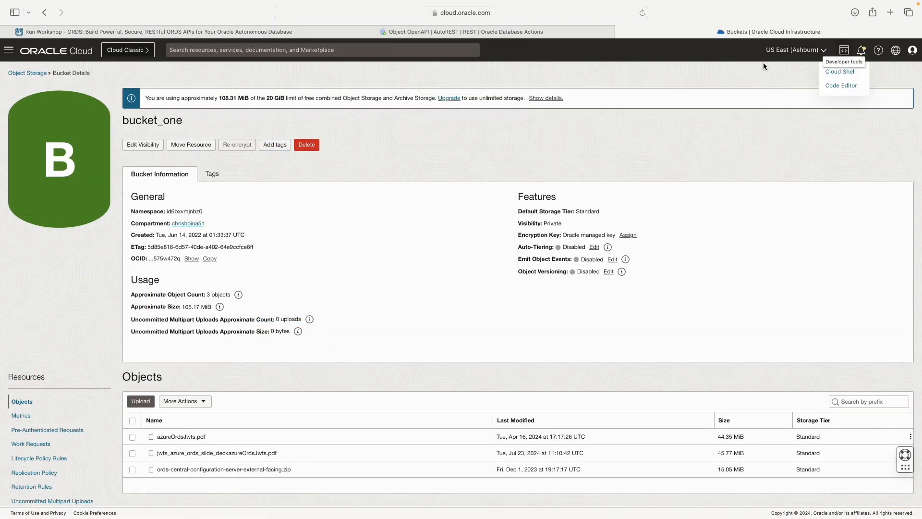
# Step: Start Cloud Shell from the Developer tools list, leaving its machine being created
pyautogui.click(841, 71)
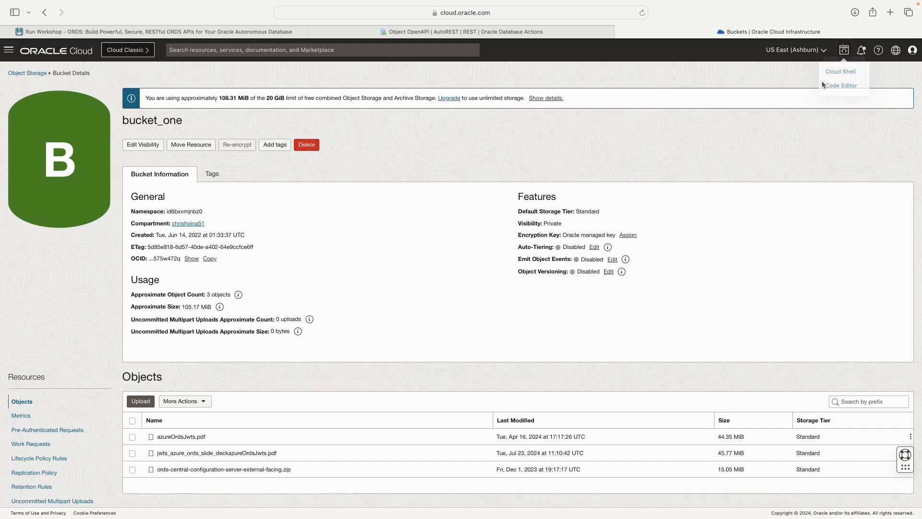
pyautogui.click(844, 52)
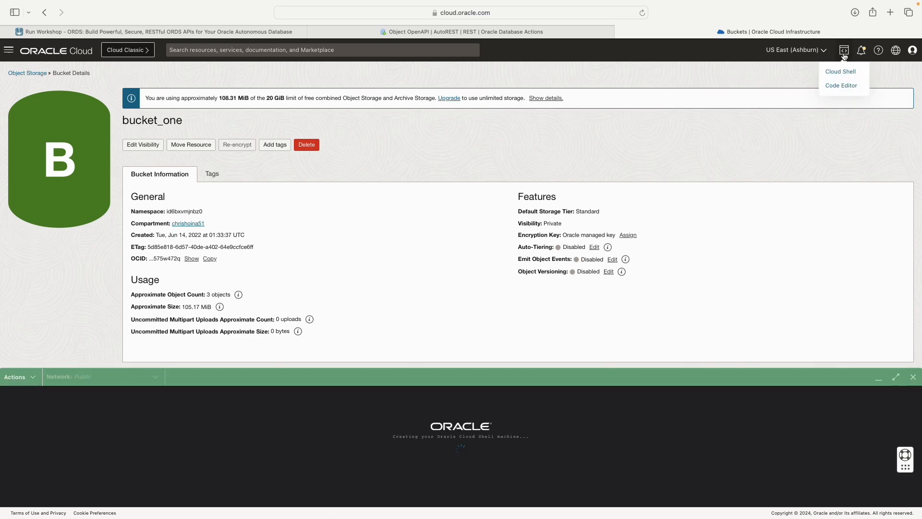
pyautogui.click(725, 80)
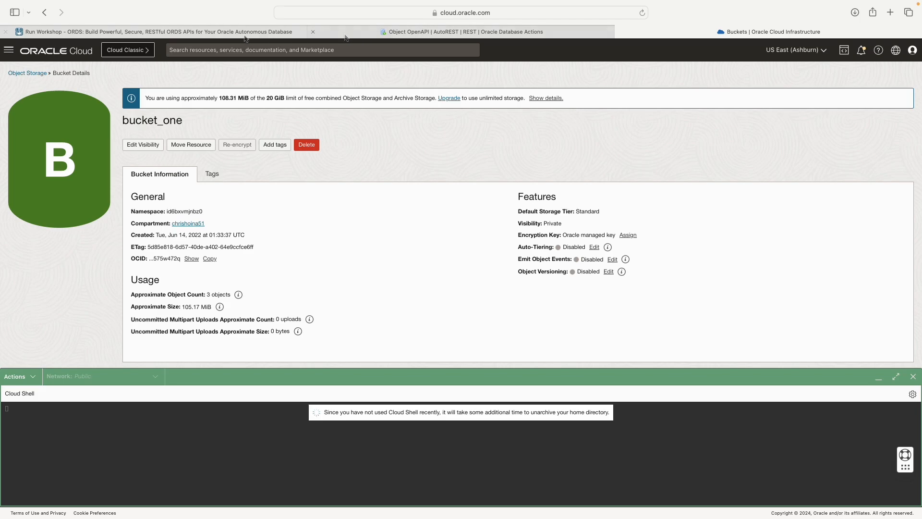
# Step: In the SQL worksheet, bring up the CSV_DATA table's REST cURL commands
pyautogui.click(218, 35)
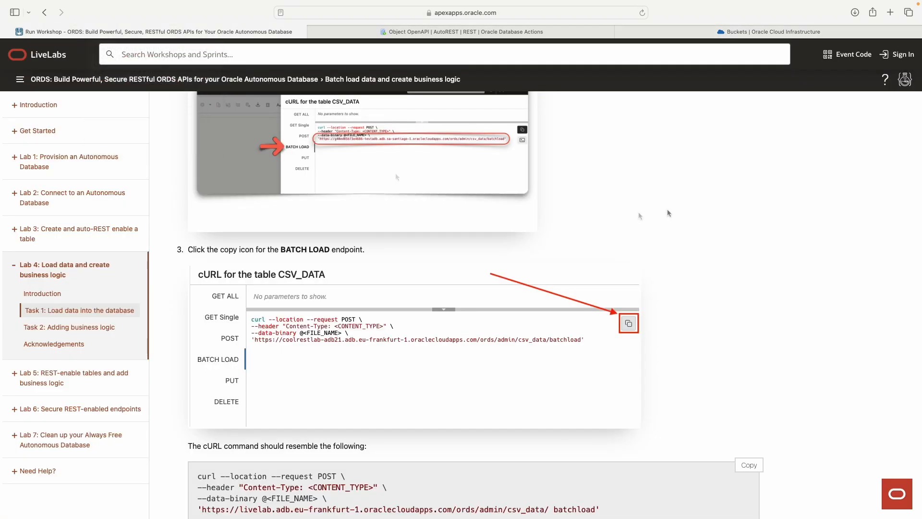
pyautogui.scroll(-3, 695, 208)
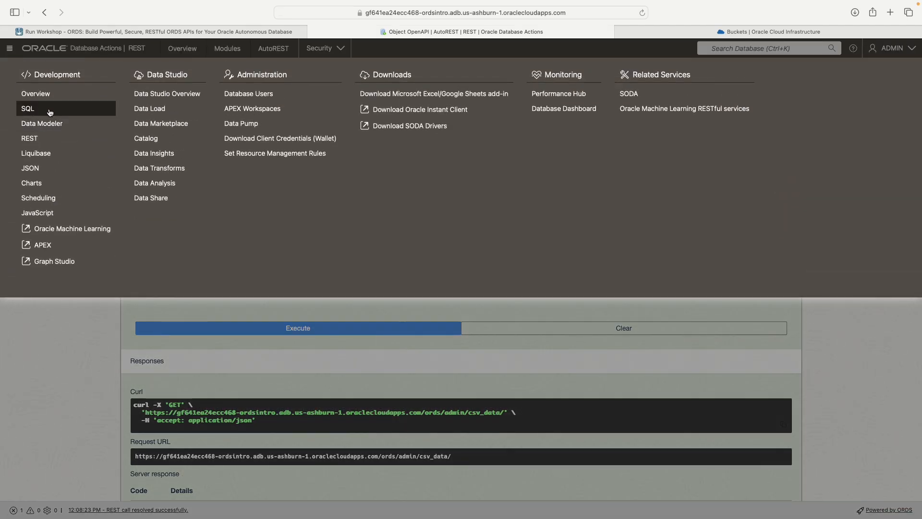
pyautogui.click(50, 111)
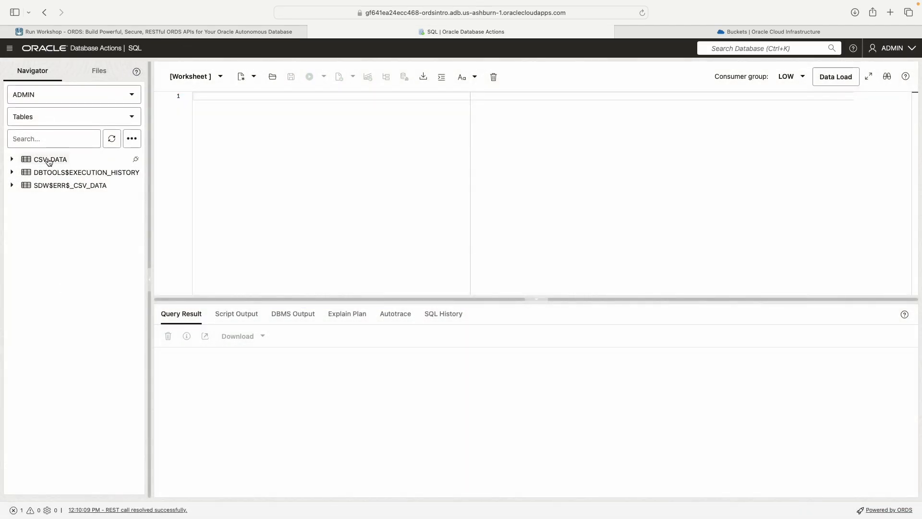
pyautogui.rightClick(49, 161)
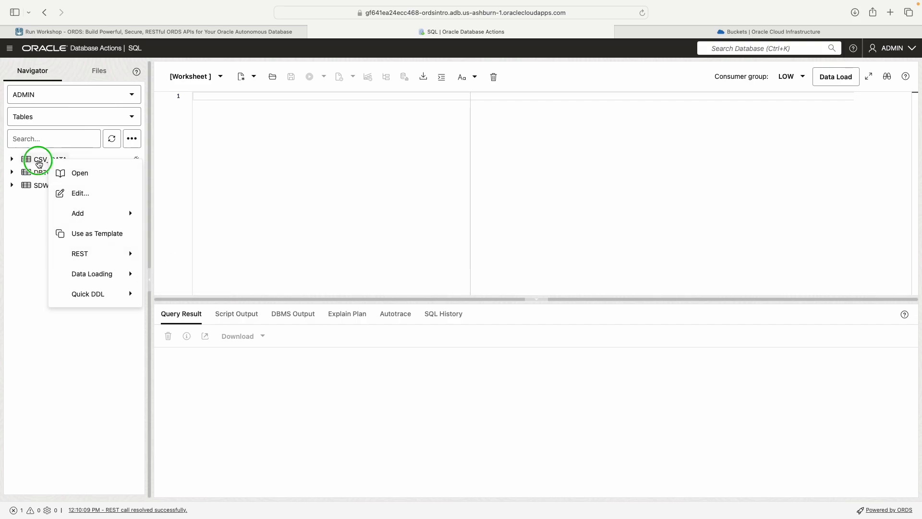
pyautogui.rightClick(39, 164)
pyautogui.click(10, 264)
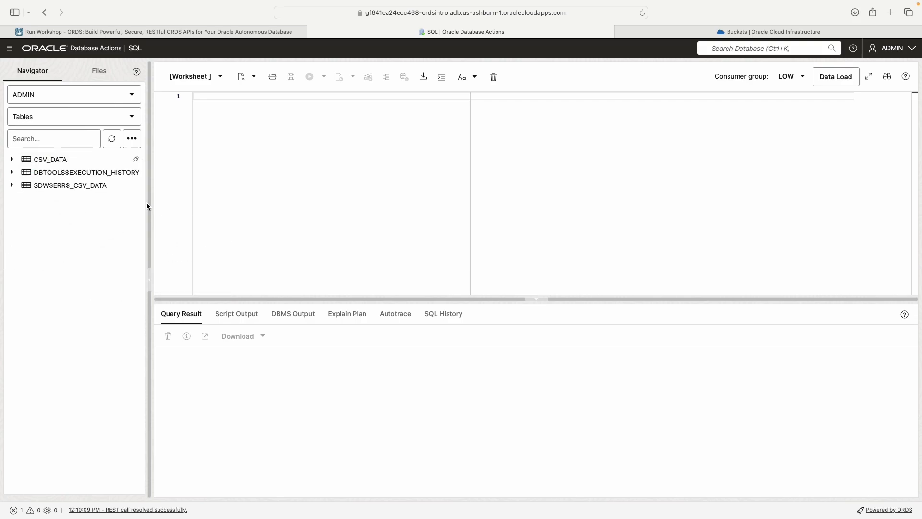
pyautogui.rightClick(39, 161)
pyautogui.moveTo(77, 255)
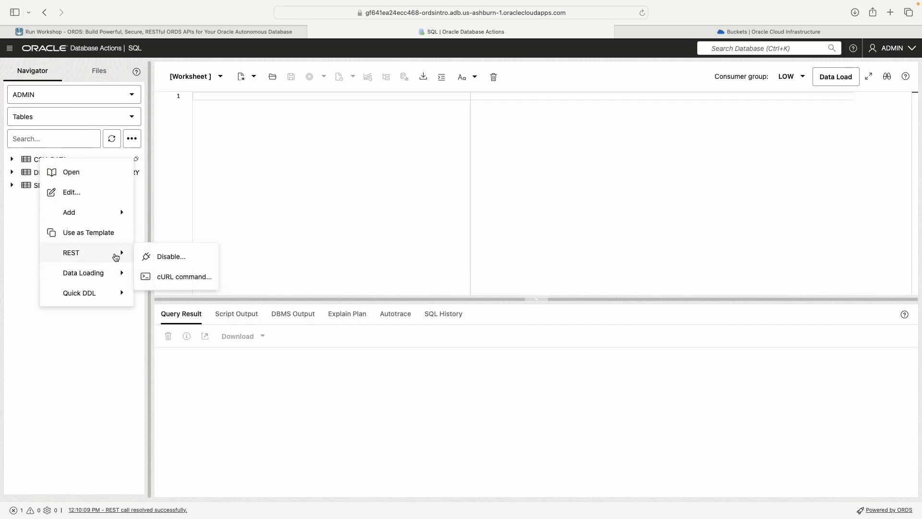
pyautogui.click(166, 275)
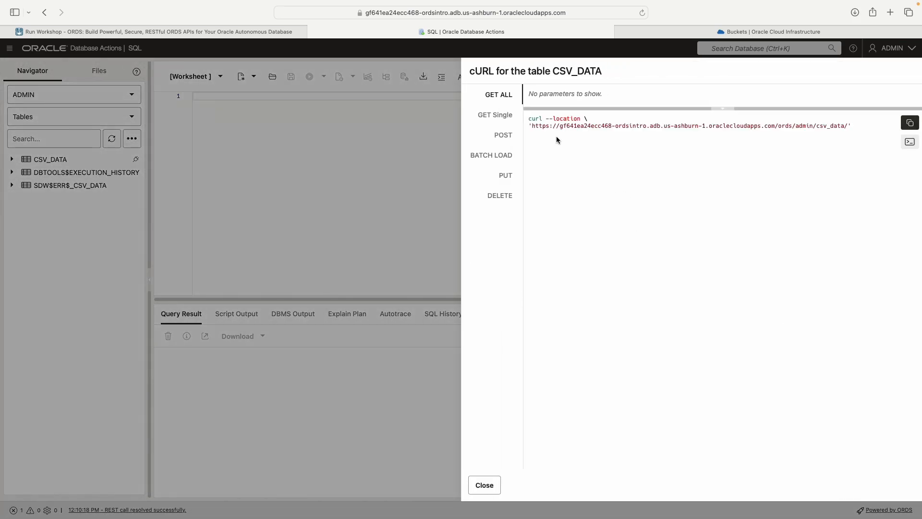
# Step: Copy the BATCH LOAD cURL command in Bash format
pyautogui.click(491, 159)
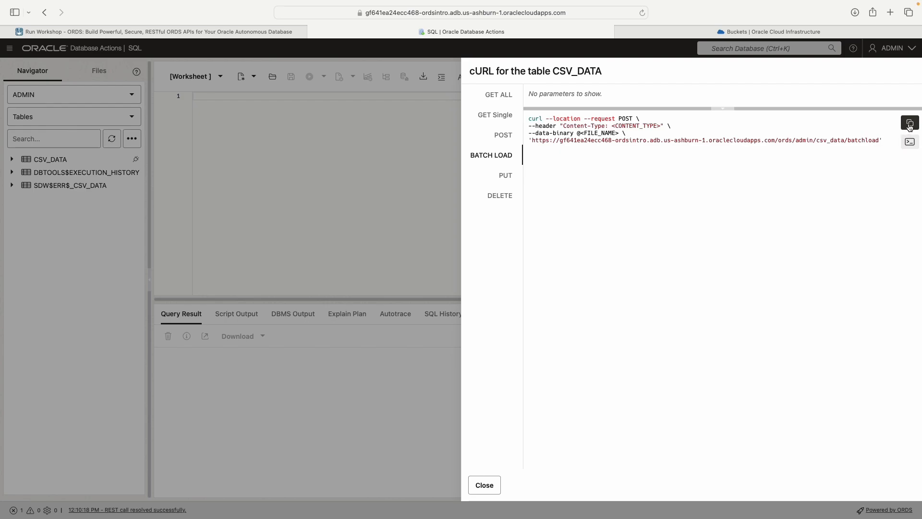
pyautogui.click(909, 124)
pyautogui.click(911, 143)
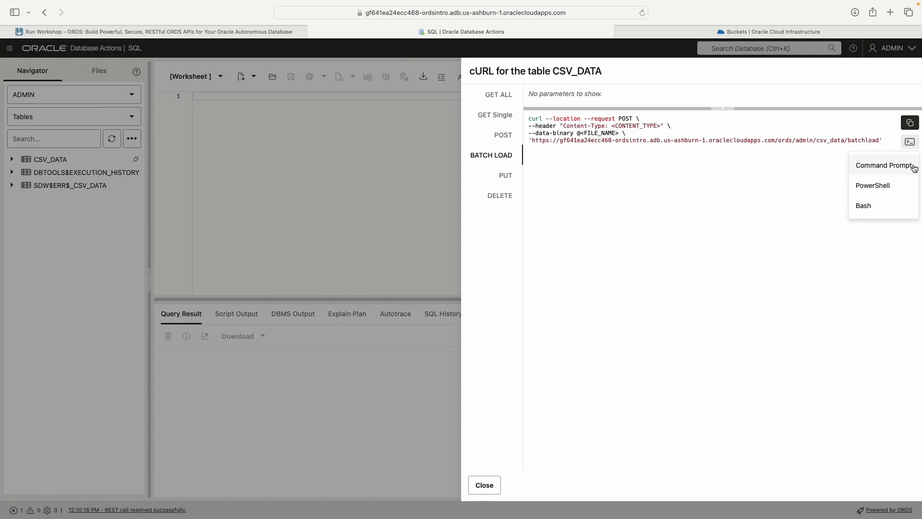
pyautogui.click(882, 212)
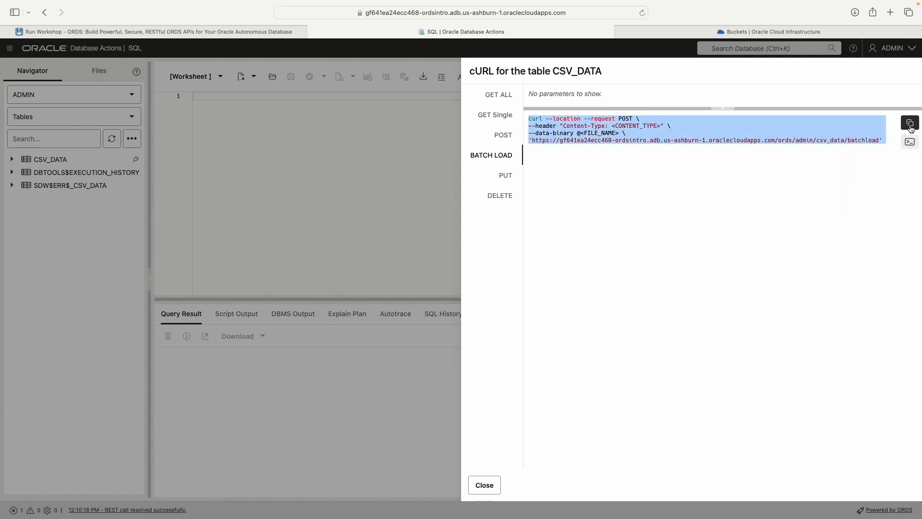
pyautogui.click(910, 122)
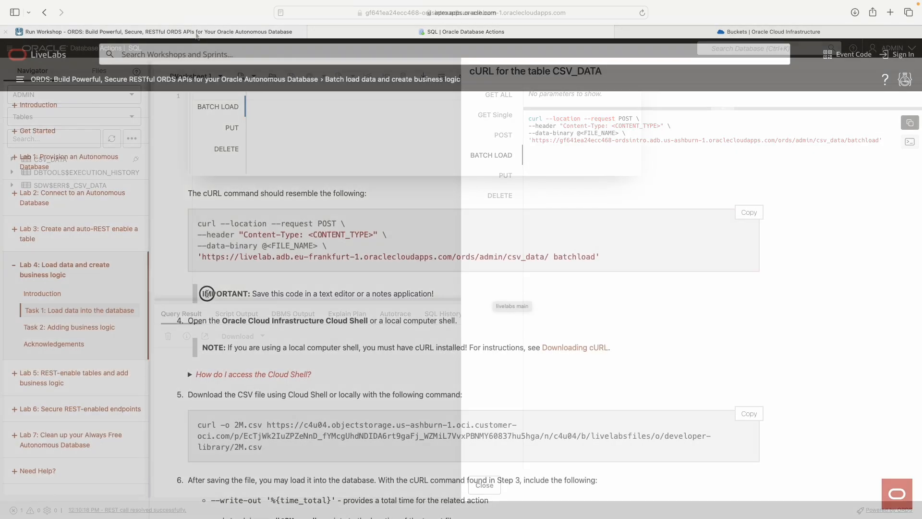
# Step: Paste the batch load curl command into a new TextEdit document launched via Spotlight
pyautogui.moveTo(202, 294); pyautogui.dragTo(449, 294)
pyautogui.press('super+space')
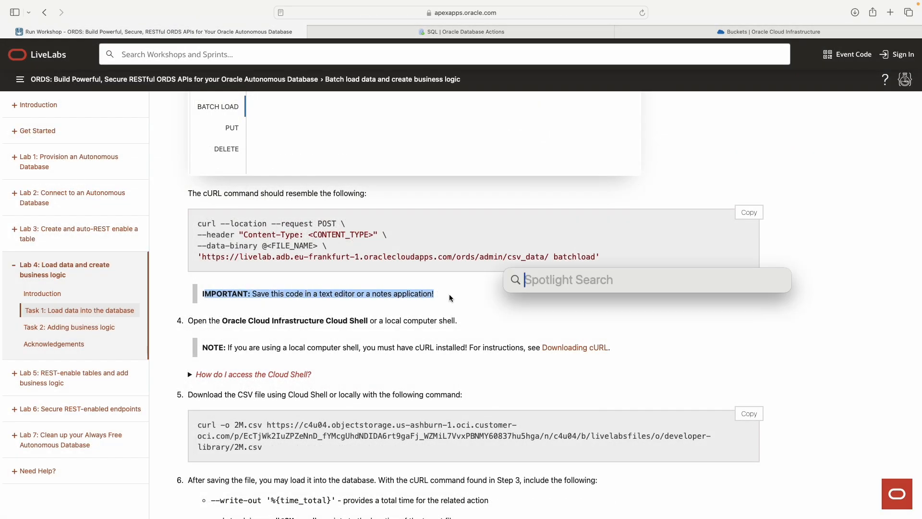
pyautogui.write('text')
pyautogui.press('Return')
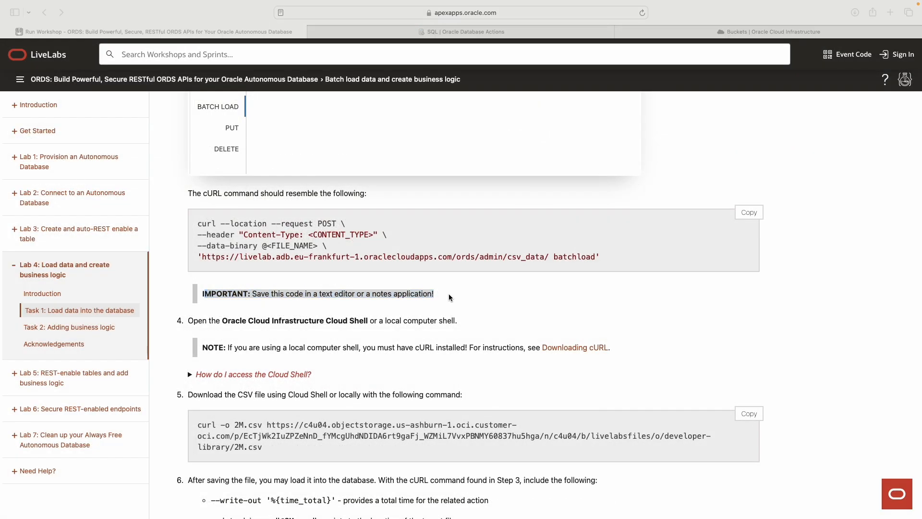
pyautogui.press('super+v')
# Step: Make TextEdit full screen, then return to LiveLabs and highlight the Cloud Shell step
pyautogui.moveTo(790, 138); pyautogui.dragTo(706, 141)
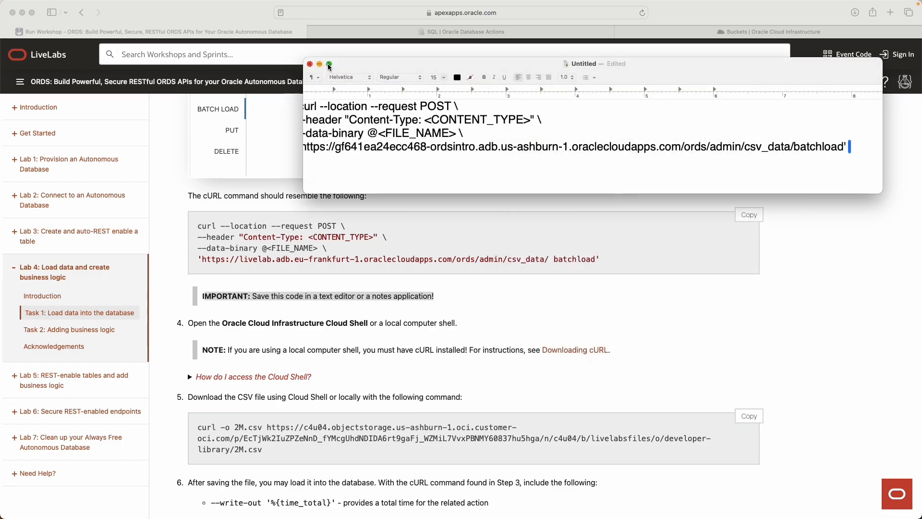
pyautogui.click(329, 65)
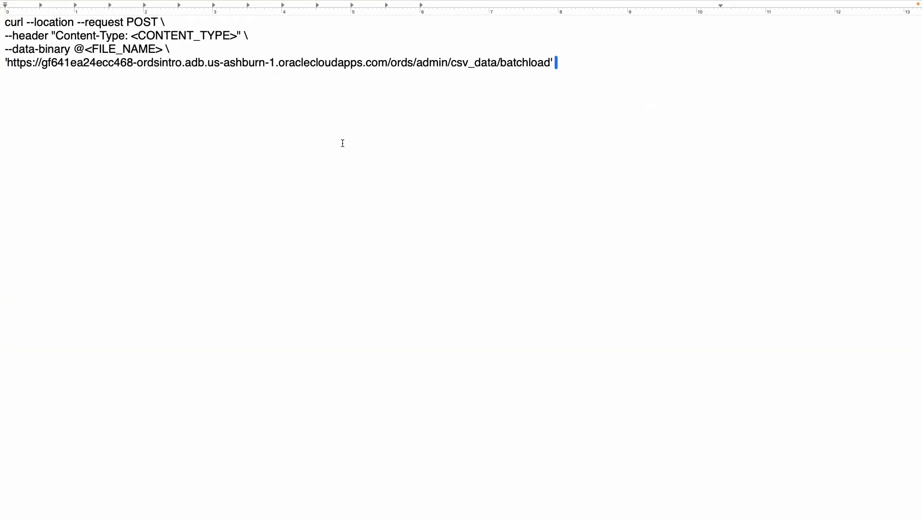
pyautogui.hotkey('ctrl', 'Left')
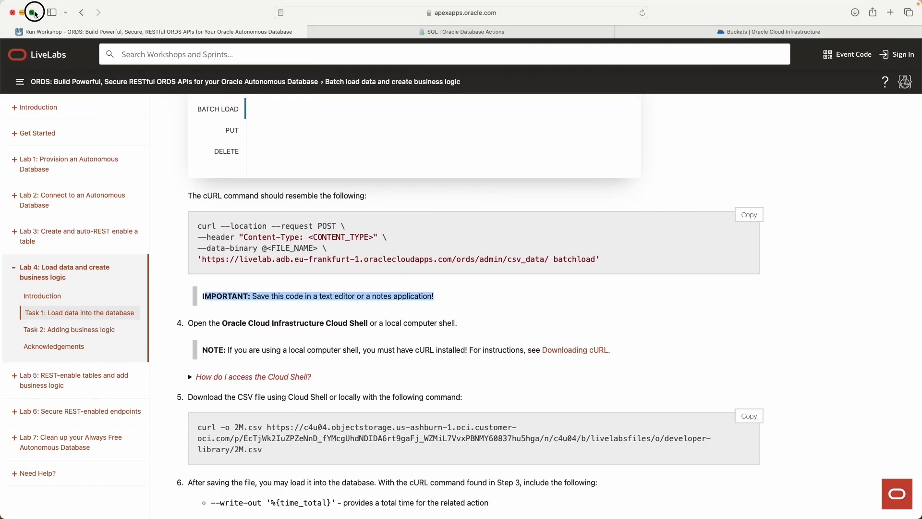
pyautogui.click(35, 13)
pyautogui.click(542, 309)
pyautogui.scroll(-5, 542, 309)
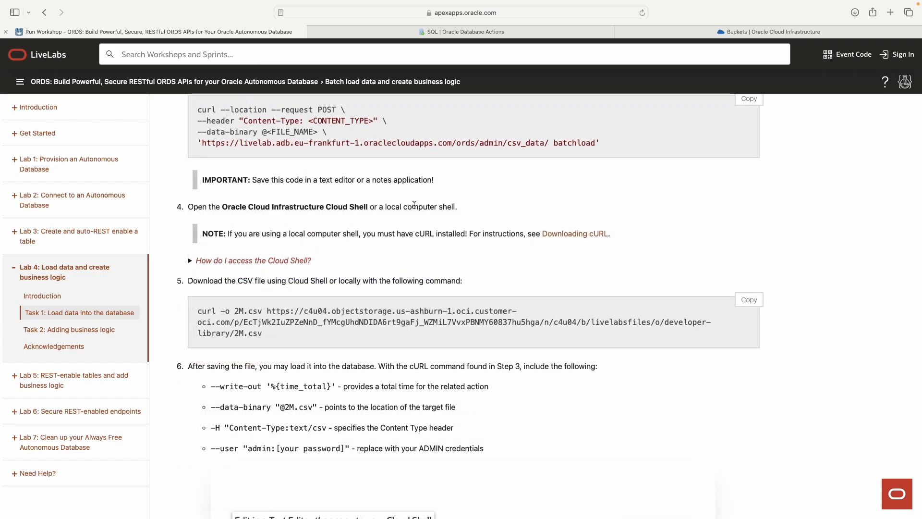
pyautogui.click(233, 212)
pyautogui.moveTo(233, 212); pyautogui.dragTo(398, 207)
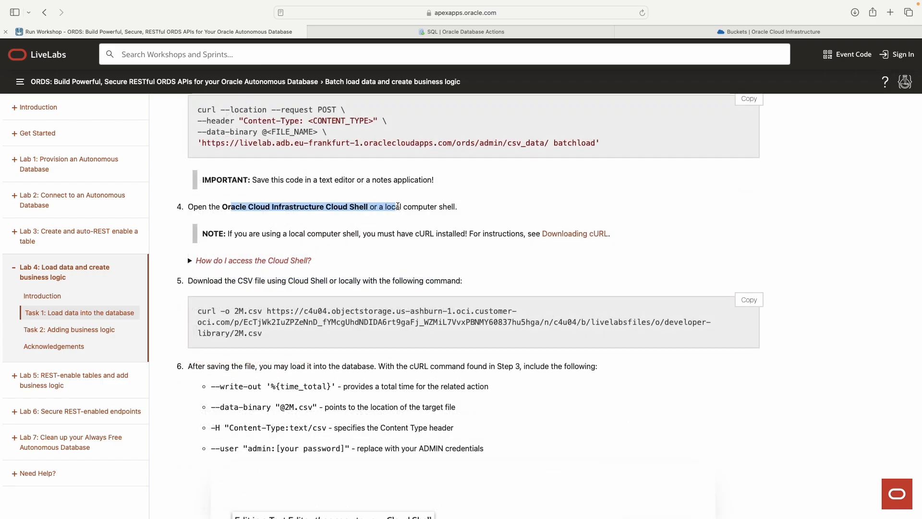
# Step: Check Cloud Shell's welcome text and ready prompt, then return to Database Actions
pyautogui.click(725, 32)
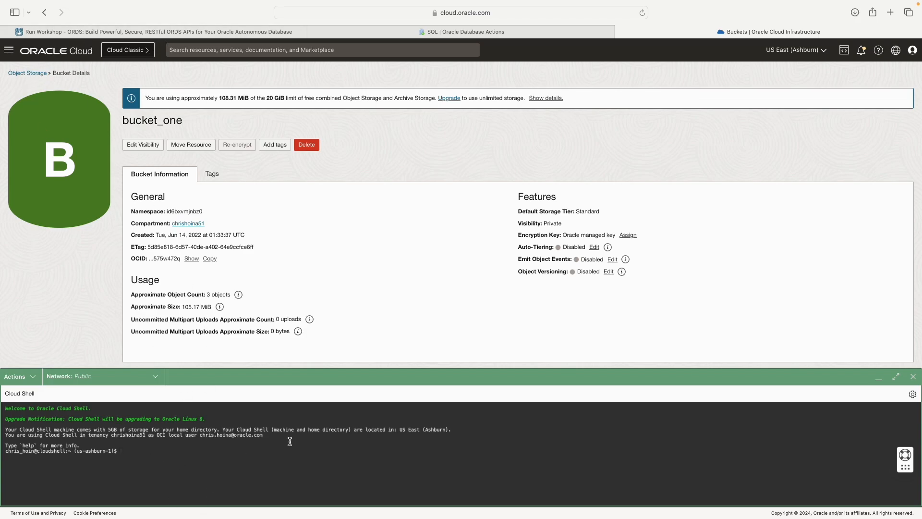
pyautogui.moveTo(290, 441); pyautogui.dragTo(6, 429)
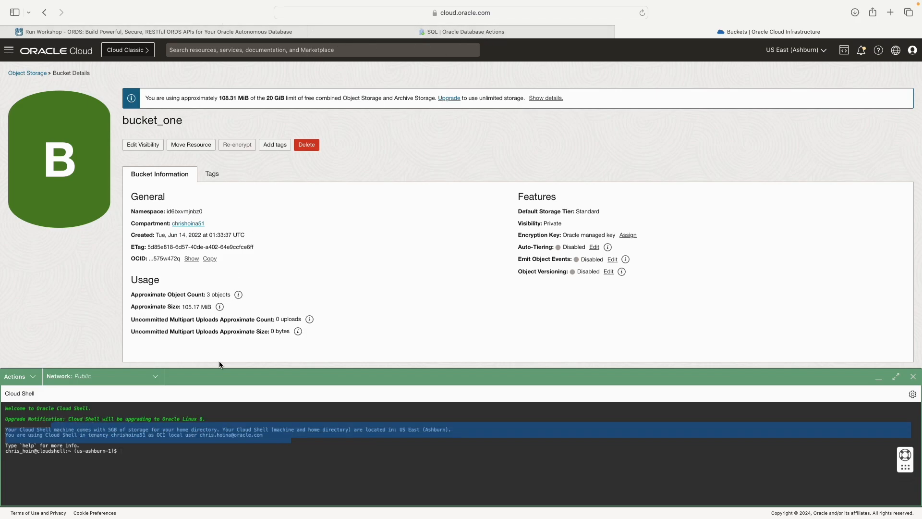
pyautogui.click(192, 448)
pyautogui.moveTo(154, 450); pyautogui.dragTo(77, 435)
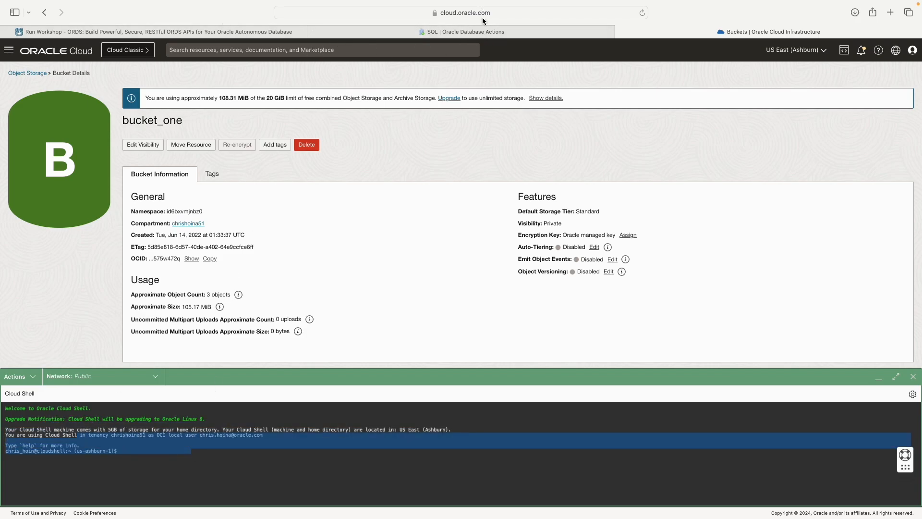
pyautogui.click(490, 36)
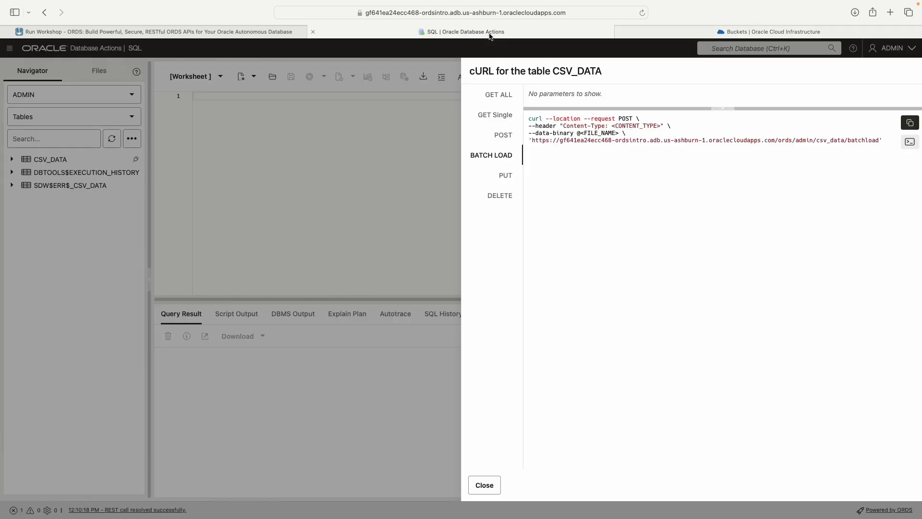
# Step: Expand and collapse the Cloud Shell access help in the LiveLabs instructions
pyautogui.click(187, 34)
pyautogui.click(189, 261)
pyautogui.scroll(-5, 372, 250)
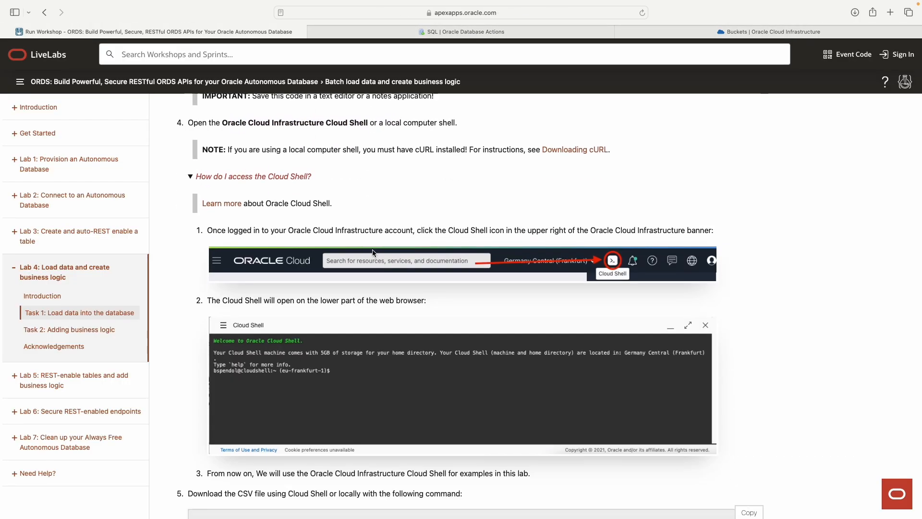
pyautogui.scroll(4, 373, 251)
pyautogui.scroll(1, 373, 251)
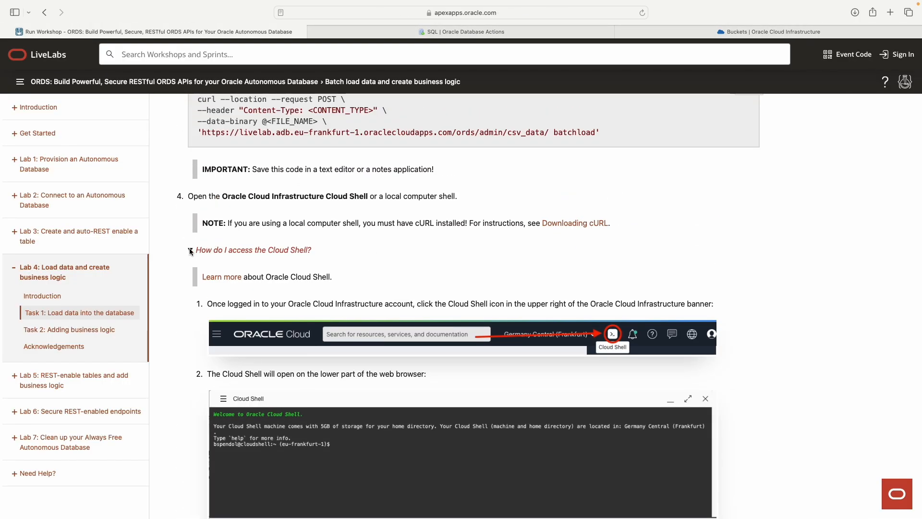
pyautogui.click(190, 250)
pyautogui.scroll(-1, 396, 258)
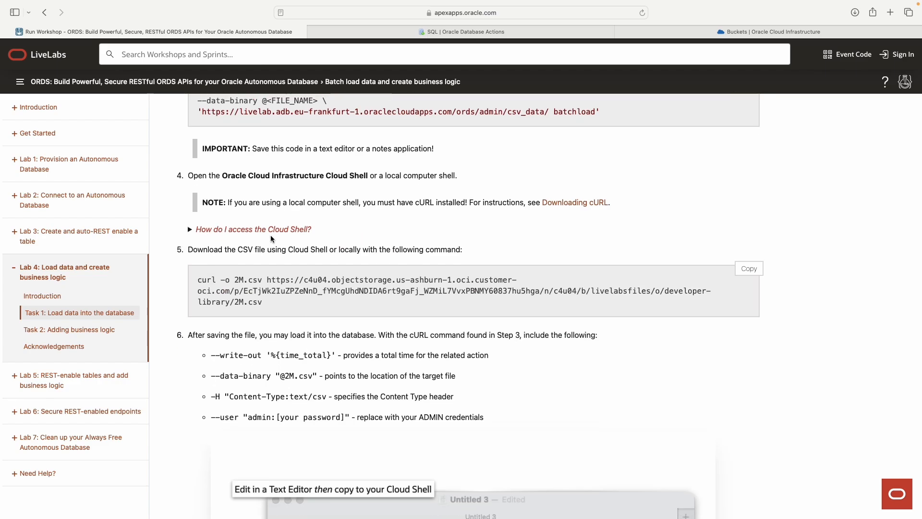
pyautogui.click(250, 229)
pyautogui.click(216, 229)
pyautogui.scroll(-1, 199, 268)
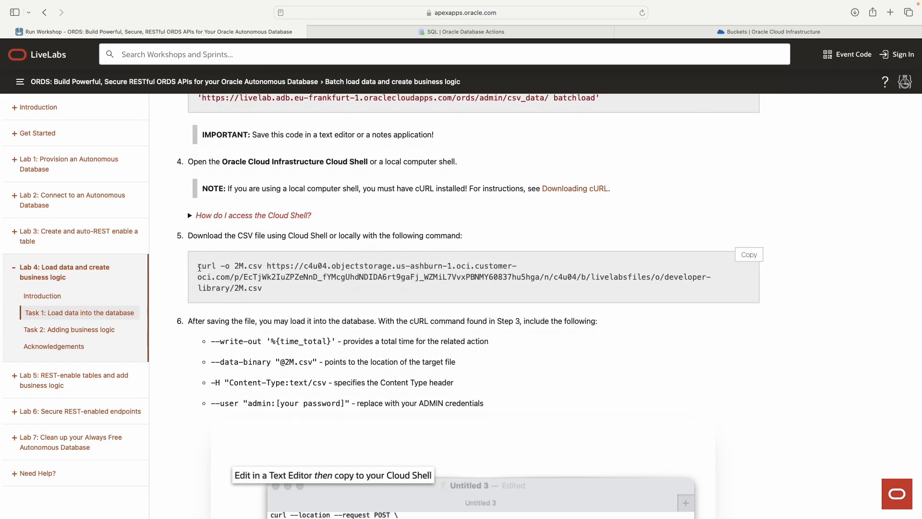
# Step: Select and copy the curl command that downloads 2M.csv
pyautogui.moveTo(199, 268); pyautogui.dragTo(306, 284)
pyautogui.click(200, 264)
pyautogui.moveTo(199, 265); pyautogui.dragTo(247, 266)
pyautogui.doubleClick(265, 267)
pyautogui.click(268, 265)
pyautogui.moveTo(268, 267); pyautogui.dragTo(246, 289)
pyautogui.click(270, 293)
pyautogui.click(266, 290)
pyautogui.moveTo(246, 289); pyautogui.dragTo(266, 290)
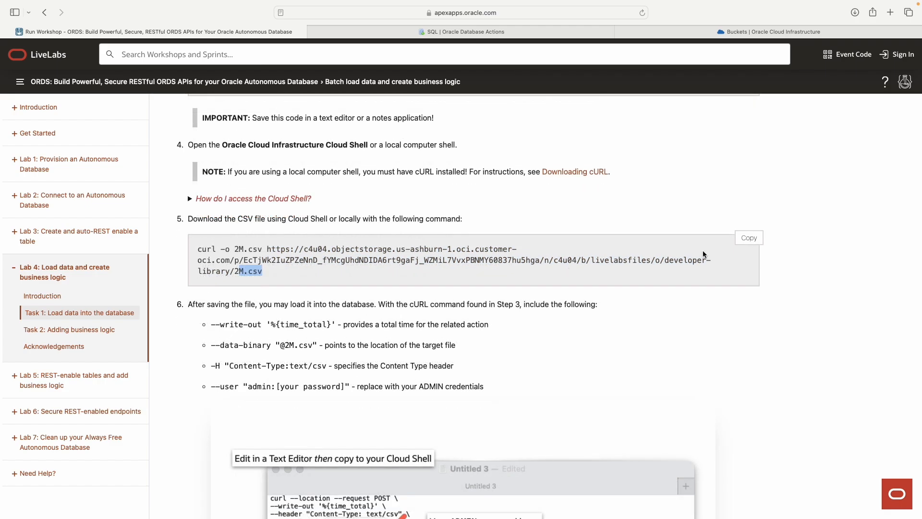
pyautogui.click(749, 238)
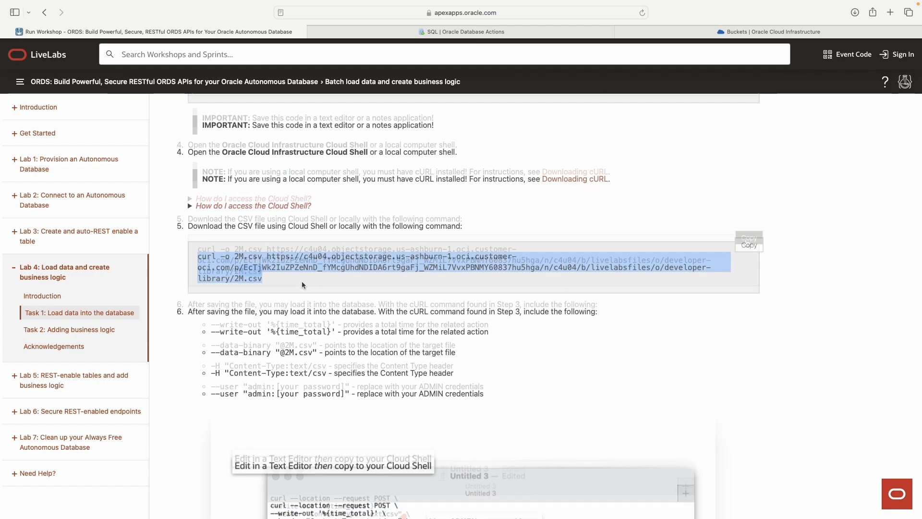
pyautogui.moveTo(264, 280); pyautogui.dragTo(197, 257)
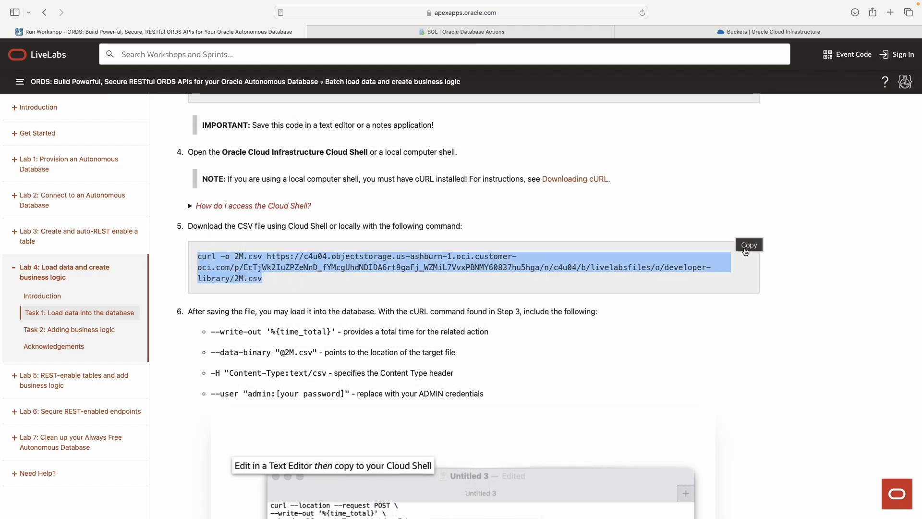
pyautogui.click(761, 245)
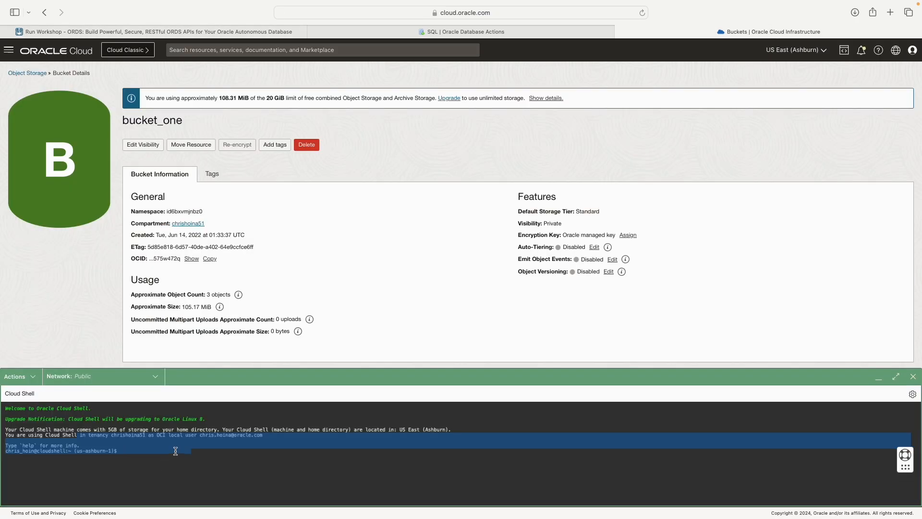
# Step: Paste and run the curl command to download 2M.csv in Cloud Shell
pyautogui.click(175, 450)
pyautogui.press('super+v')
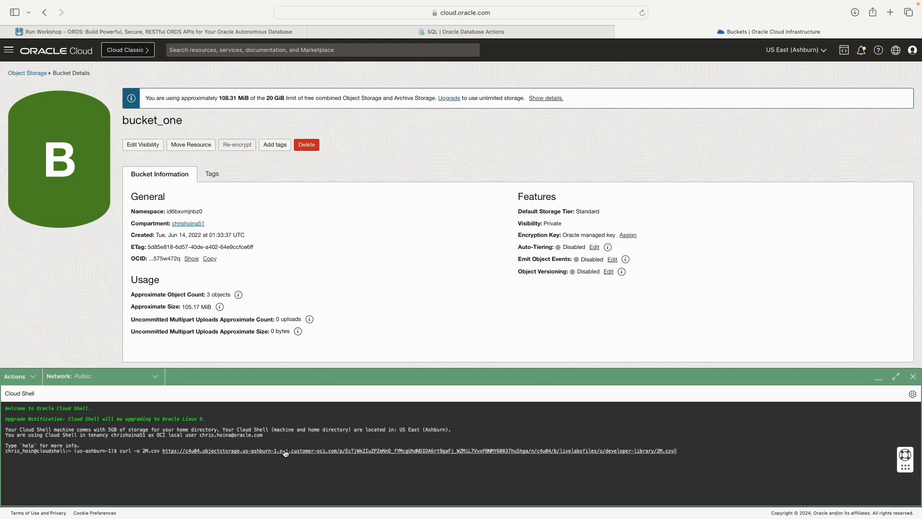
pyautogui.press('Return')
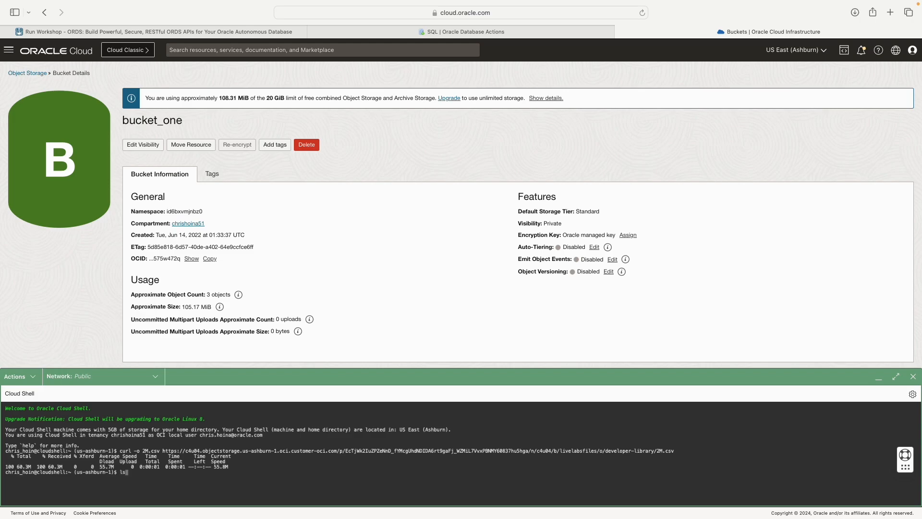
# Step: Run ls -a and ls to confirm 2M.csv (60.3M) is in the home directory
pyautogui.write('ls -a')
pyautogui.press('Return')
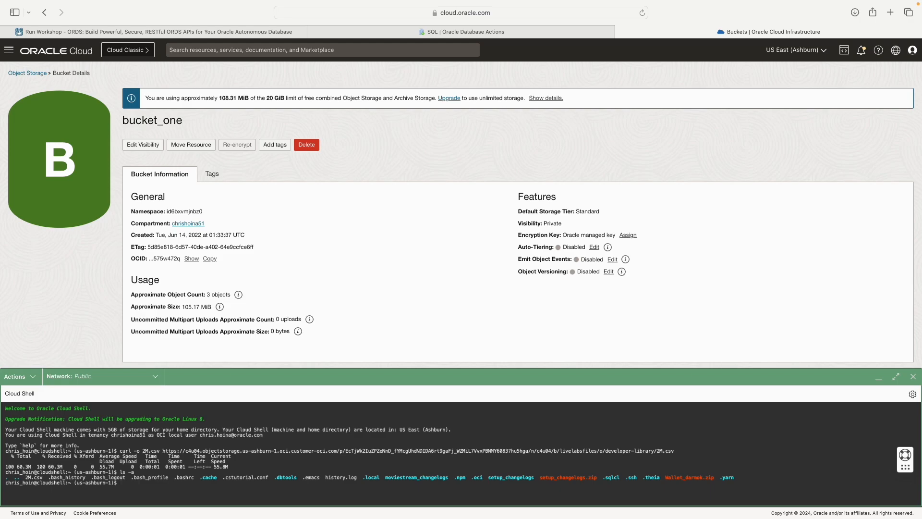
pyautogui.write('ls')
pyautogui.press('Return')
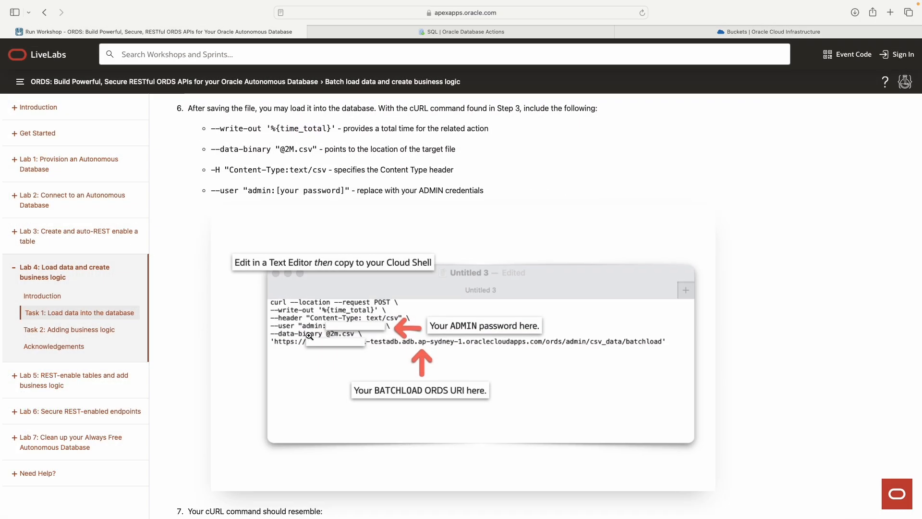
# Step: Compare the CSV_DATA cURL panel with the workshop's step 7 batch-load command and its annotated screenshot
pyautogui.scroll(-1, 309, 335)
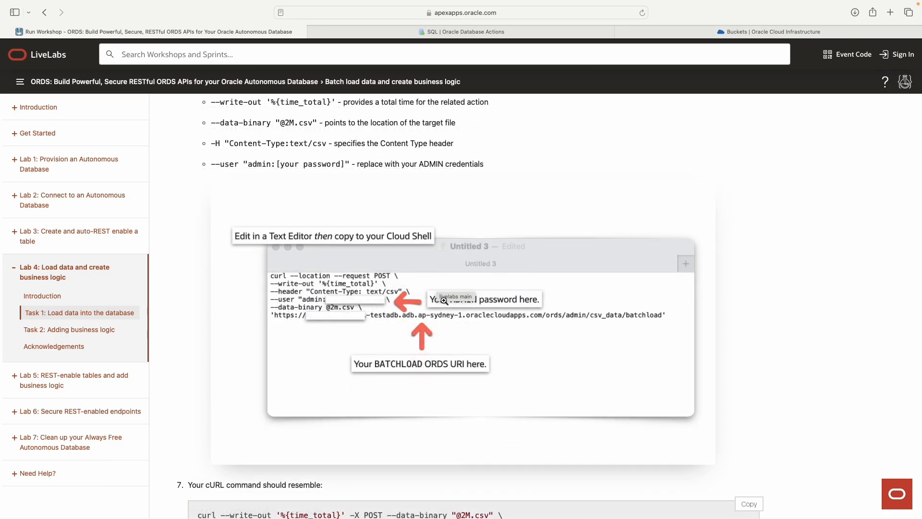
pyautogui.click(484, 28)
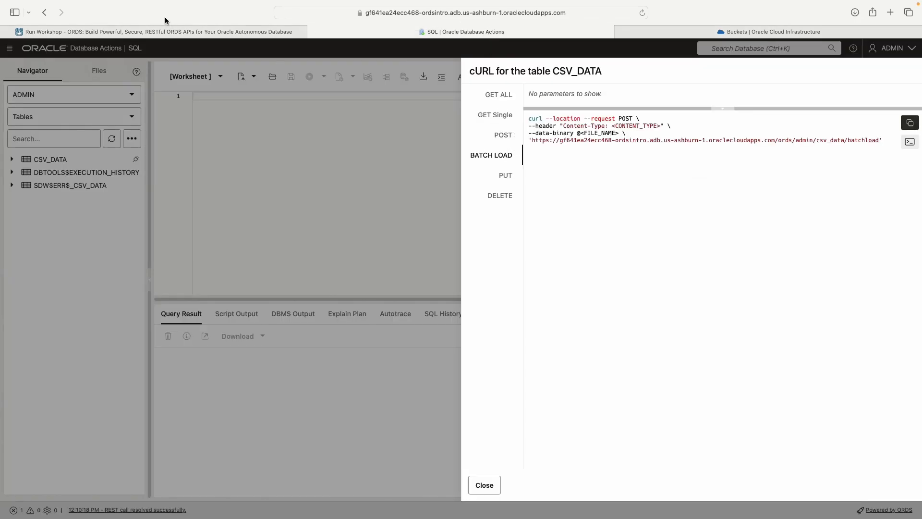
pyautogui.click(168, 32)
pyautogui.scroll(-5, 352, 302)
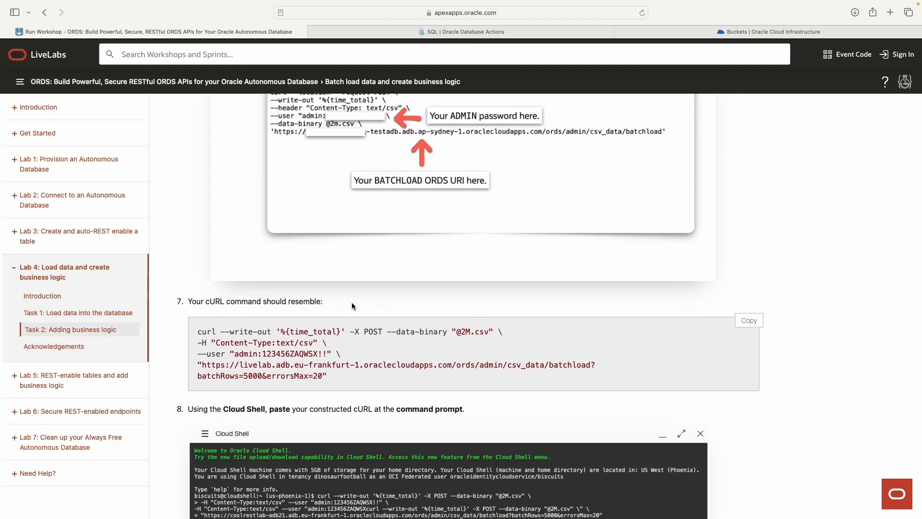
pyautogui.scroll(3, 362, 252)
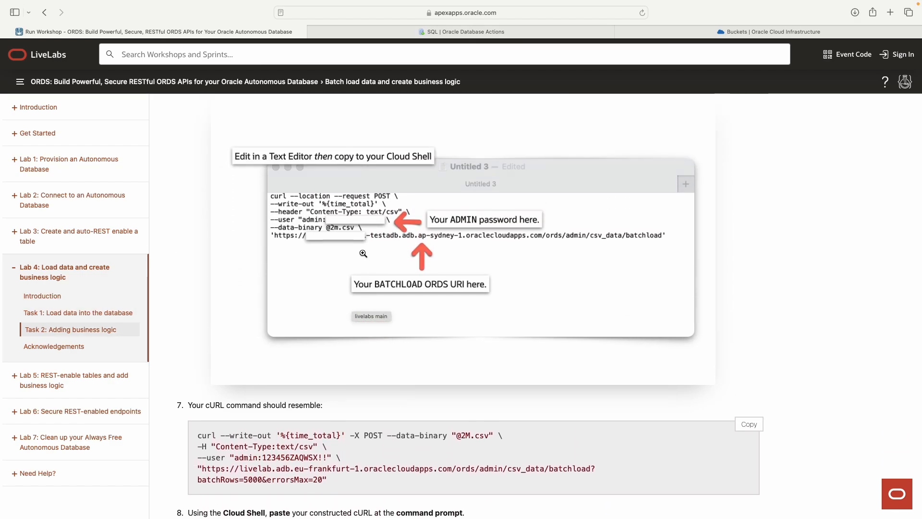
pyautogui.click(392, 208)
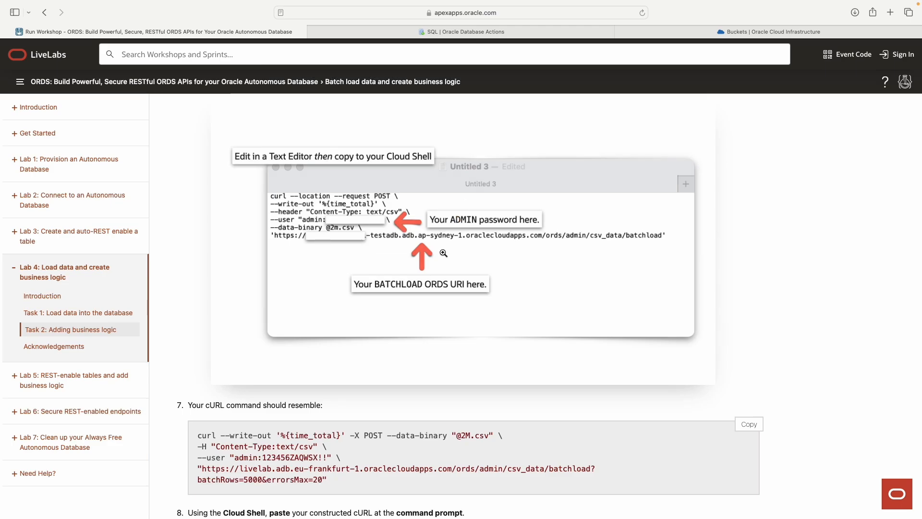
pyautogui.click(510, 140)
pyautogui.scroll(-1, 380, 394)
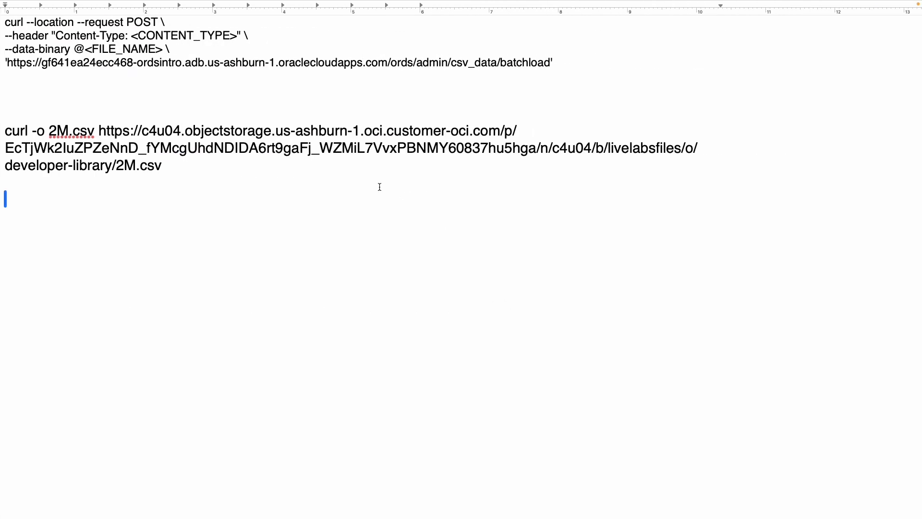
# Step: Paste the example batch-load curl command and review its -X POST, Content-Type header and --user options
pyautogui.write('curl --write-out \'%{time_total}\' -X POST --data-binary "@2M.csv" \\ -H "Content-Type:text/csv" \\ --user "admin:123456ZAQWSX!!" \\ "https://livelab.adb.eu-frankfurt-1.oraclecloudapps.com/ords/admin/csv_data/batchload?batchRows=5000&errorsMax=20"')
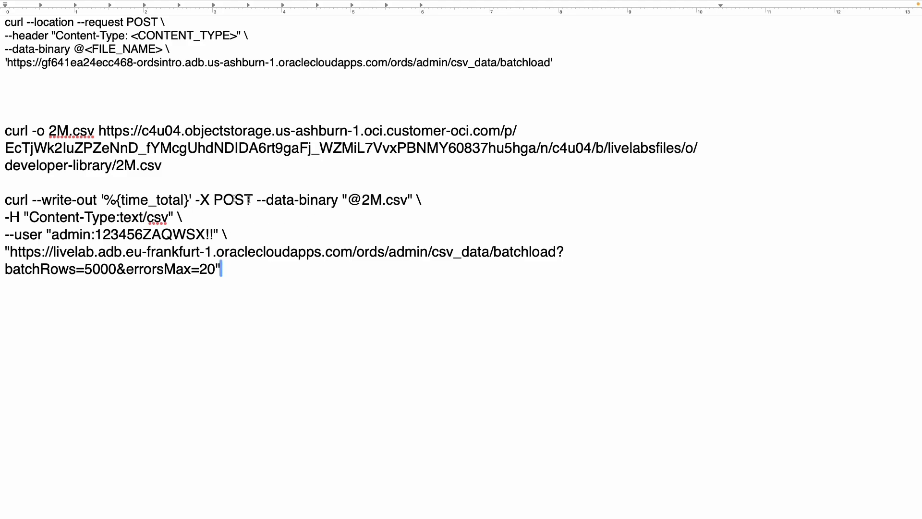
pyautogui.click(202, 199)
pyautogui.moveTo(202, 200); pyautogui.dragTo(253, 198)
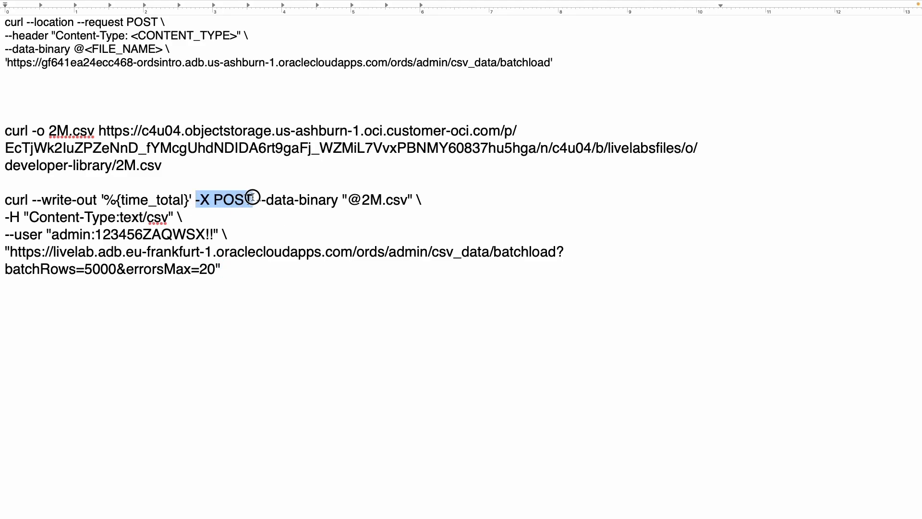
pyautogui.click(218, 198)
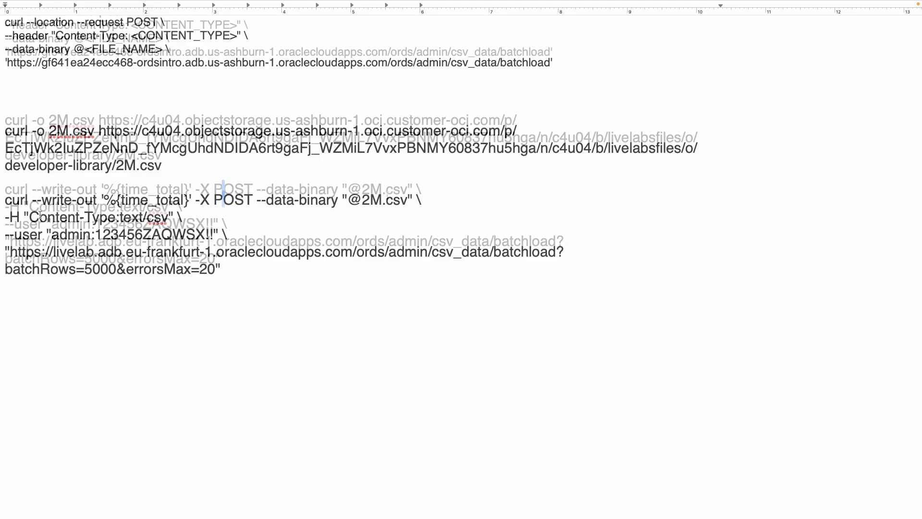
pyautogui.moveTo(29, 217); pyautogui.dragTo(223, 220)
pyautogui.click(224, 220)
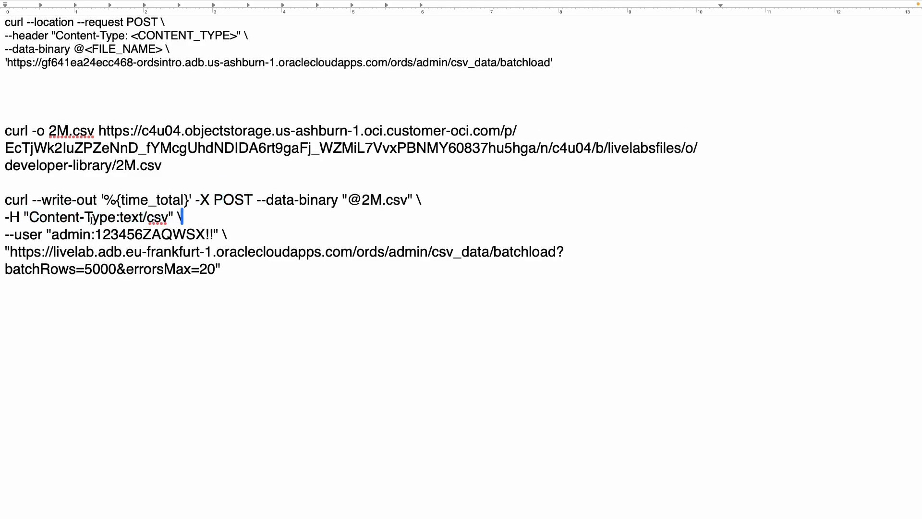
pyautogui.moveTo(6, 234); pyautogui.dragTo(100, 235)
pyautogui.click(42, 235)
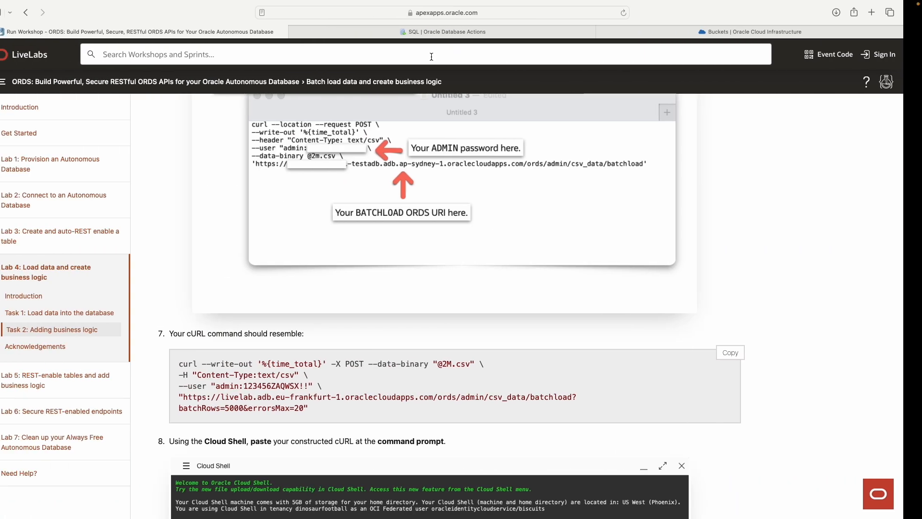
pyautogui.click(494, 32)
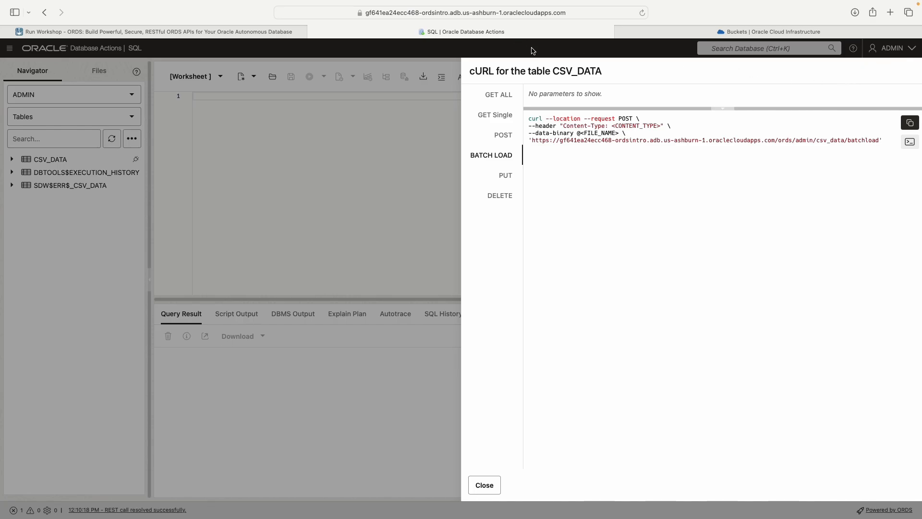
# Step: Replace the sample password in the --user line with the ADMIN password
pyautogui.click(551, 14)
pyautogui.moveTo(522, 12); pyautogui.dragTo(538, 13)
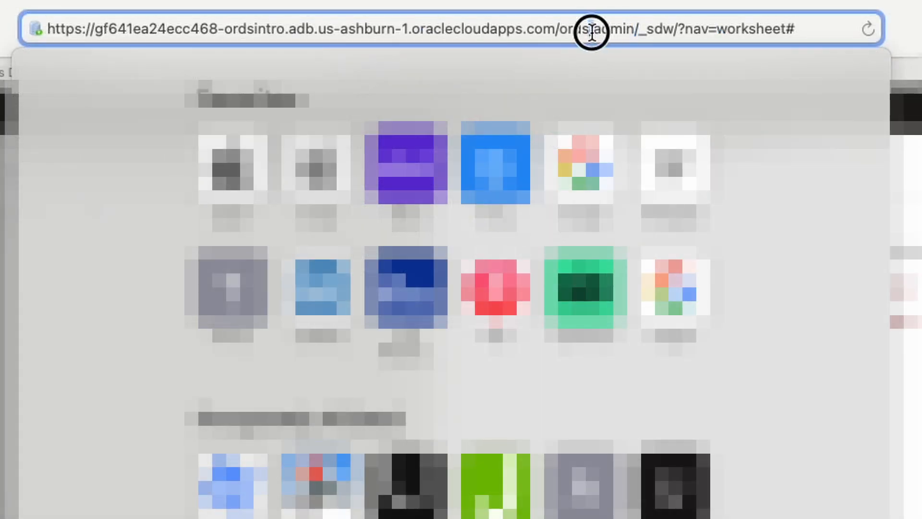
pyautogui.moveTo(630, 30); pyautogui.dragTo(634, 30)
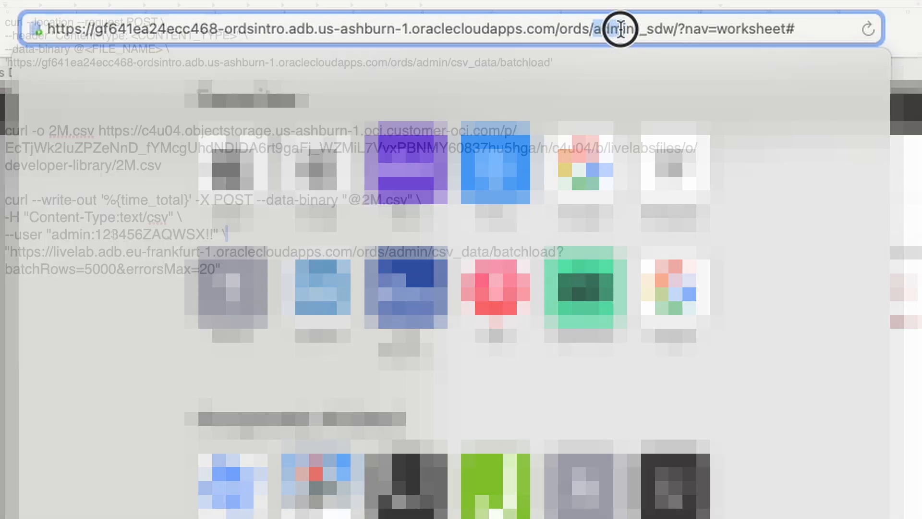
pyautogui.moveTo(96, 234); pyautogui.dragTo(211, 235)
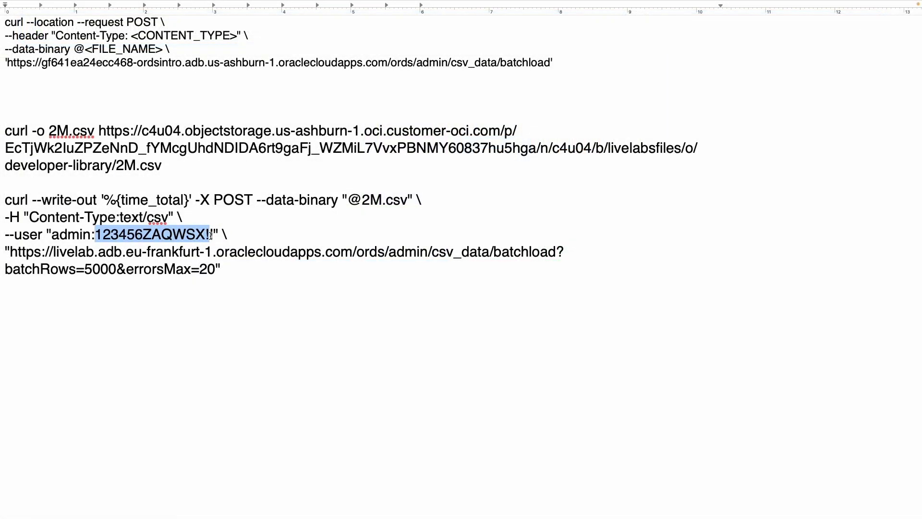
pyautogui.write('Password1234!')
# Step: Replace the example livelab URL with the database's own gf641 csv_data batchload URL
pyautogui.moveTo(9, 252); pyautogui.dragTo(556, 251)
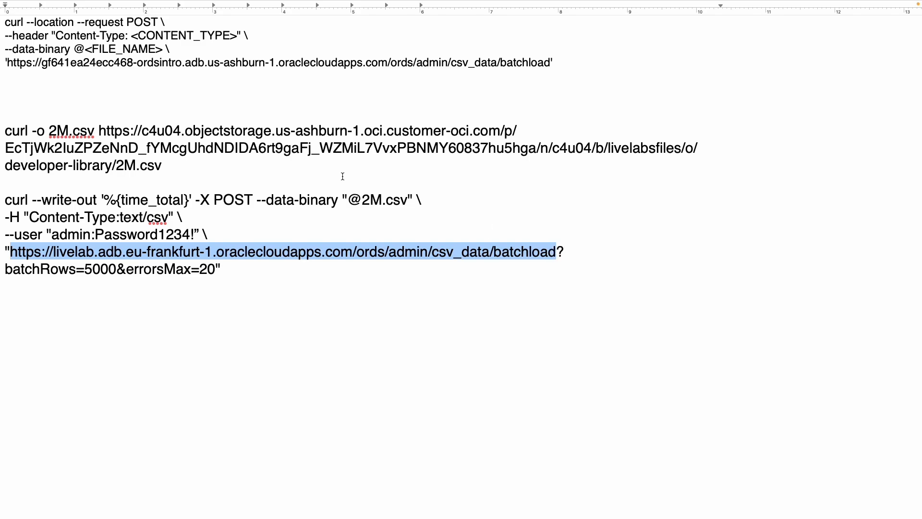
pyautogui.click(212, 131)
pyautogui.moveTo(5, 64); pyautogui.dragTo(560, 66)
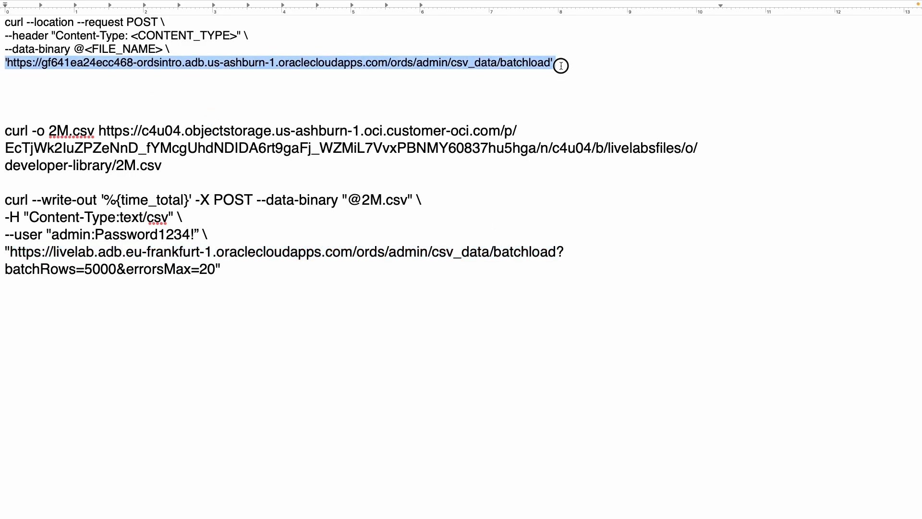
pyautogui.click(170, 67)
pyautogui.moveTo(7, 63); pyautogui.dragTo(549, 63)
pyautogui.press('super+c')
pyautogui.click(213, 251)
pyautogui.moveTo(10, 252); pyautogui.dragTo(563, 251)
pyautogui.press('super+v')
# Step: Review the batchRows=5000 and errorsMax=20 parameters following the batchload URL
pyautogui.click(555, 253)
pyautogui.click(270, 281)
pyautogui.click(555, 252)
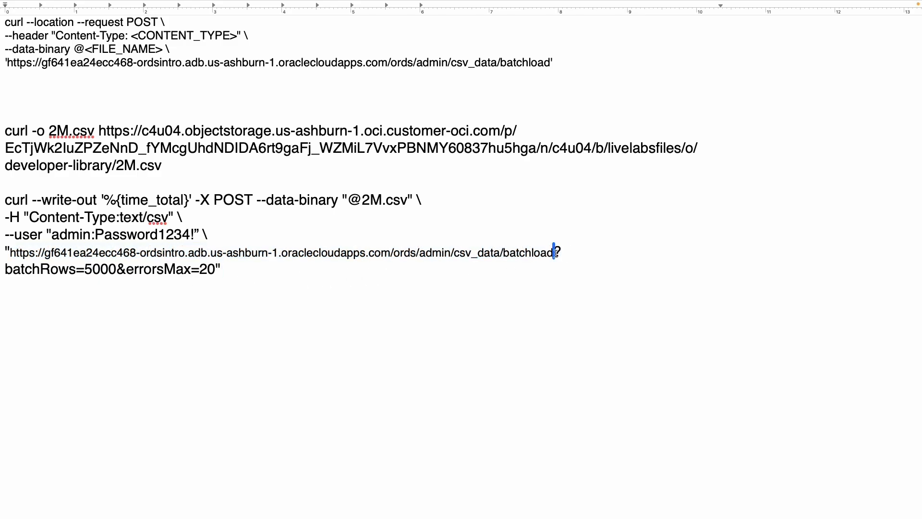
pyautogui.moveTo(5, 269); pyautogui.dragTo(213, 269)
pyautogui.click(165, 273)
pyautogui.click(144, 270)
pyautogui.moveTo(127, 271); pyautogui.dragTo(214, 269)
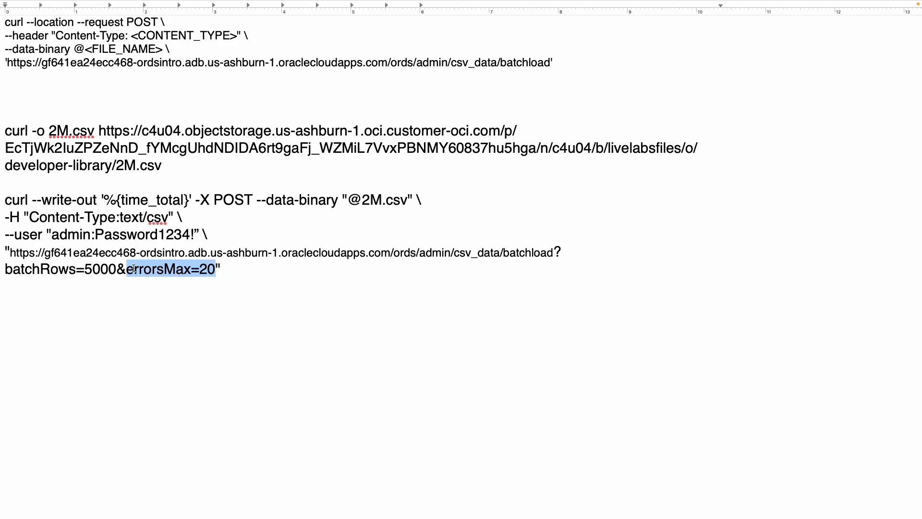
pyautogui.click(273, 281)
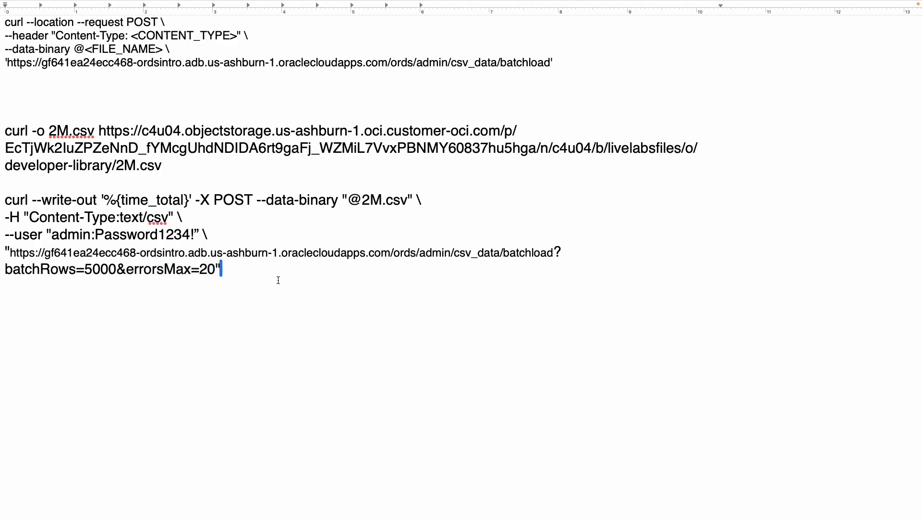
# Step: Convert the note to plain text and select the whole four-line batch-load command
pyautogui.press('super+shift+t')
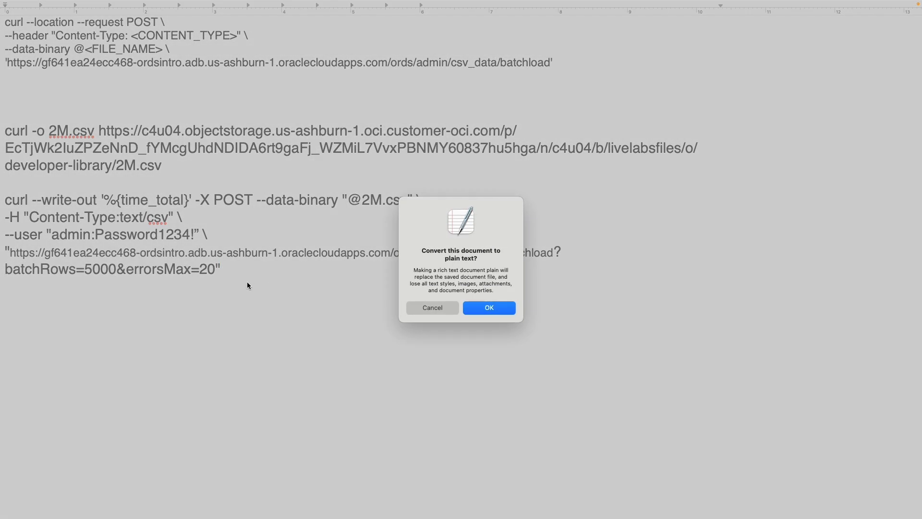
pyautogui.click(482, 309)
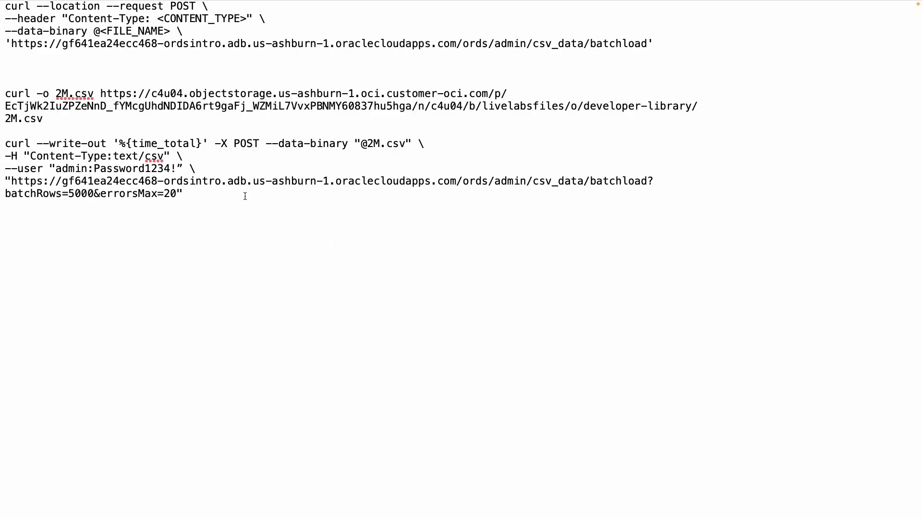
pyautogui.moveTo(245, 196); pyautogui.dragTo(6, 157)
pyautogui.click(654, 181)
pyautogui.moveTo(204, 197); pyautogui.dragTo(11, 194)
pyautogui.click(230, 179)
pyautogui.click(195, 169)
pyautogui.moveTo(172, 156); pyautogui.dragTo(184, 155)
pyautogui.click(414, 164)
pyautogui.moveTo(418, 144); pyautogui.dragTo(424, 144)
pyautogui.moveTo(176, 155); pyautogui.dragTo(188, 156)
pyautogui.moveTo(203, 196); pyautogui.dragTo(5, 144)
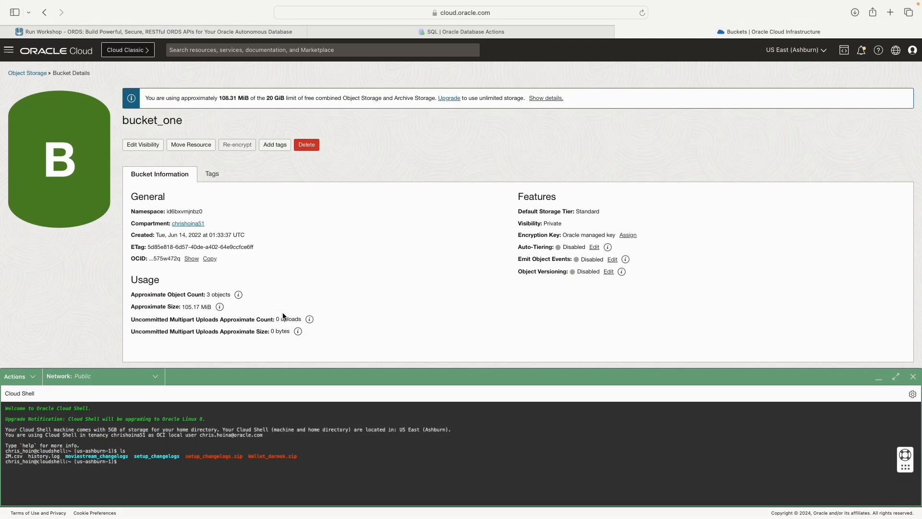
# Step: Confirm with ls and cd that 2M.csv sits in the Cloud Shell home directory
pyautogui.click(110, 31)
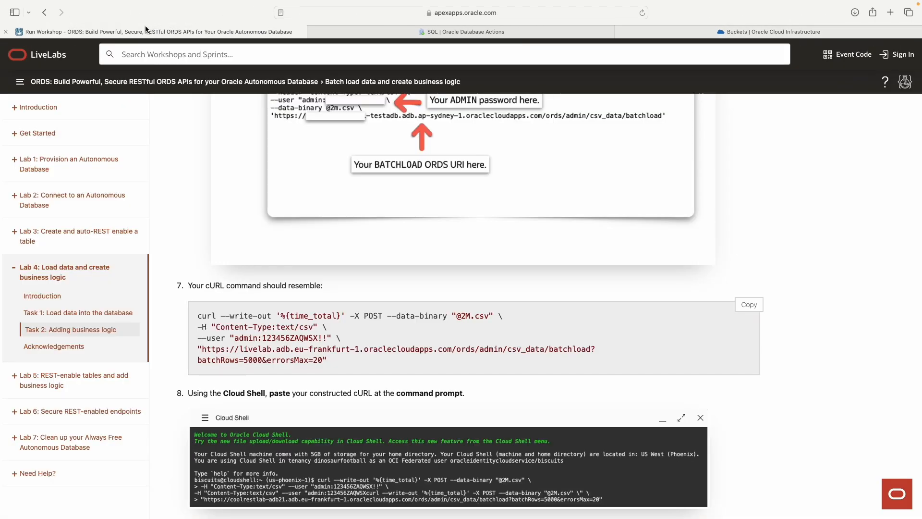
pyautogui.scroll(-10, 430, 284)
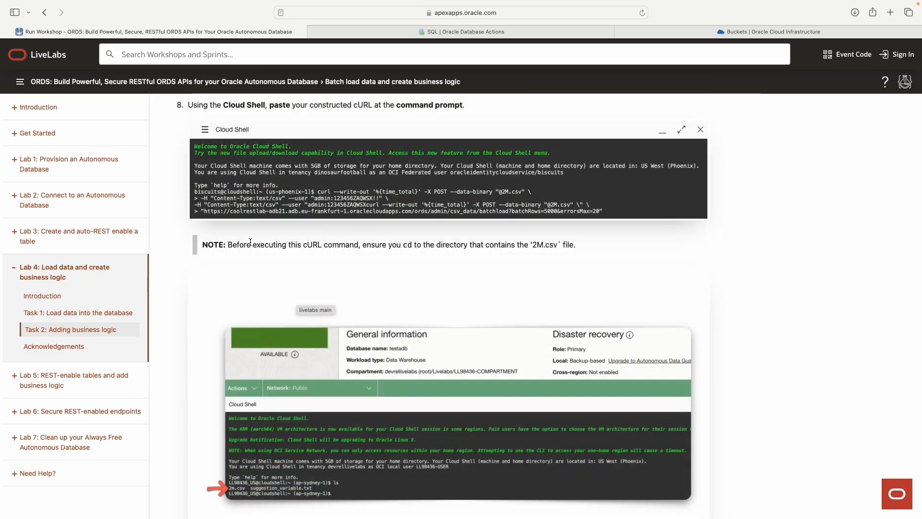
pyautogui.moveTo(227, 245); pyautogui.dragTo(454, 242)
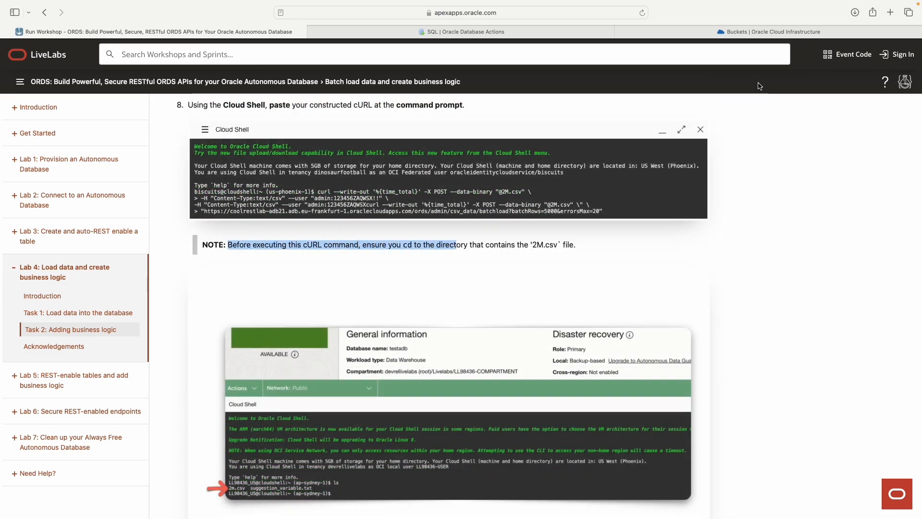
pyautogui.click(773, 32)
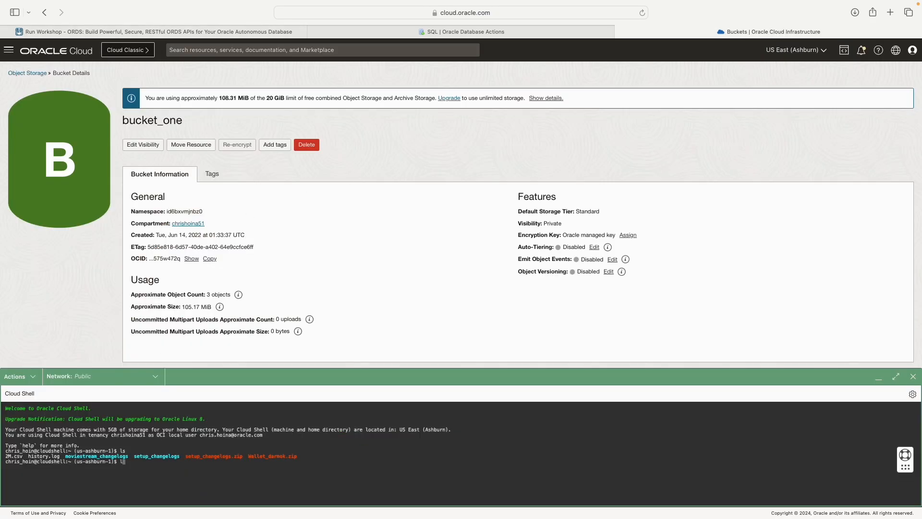
pyautogui.write('s')
pyautogui.press('Return')
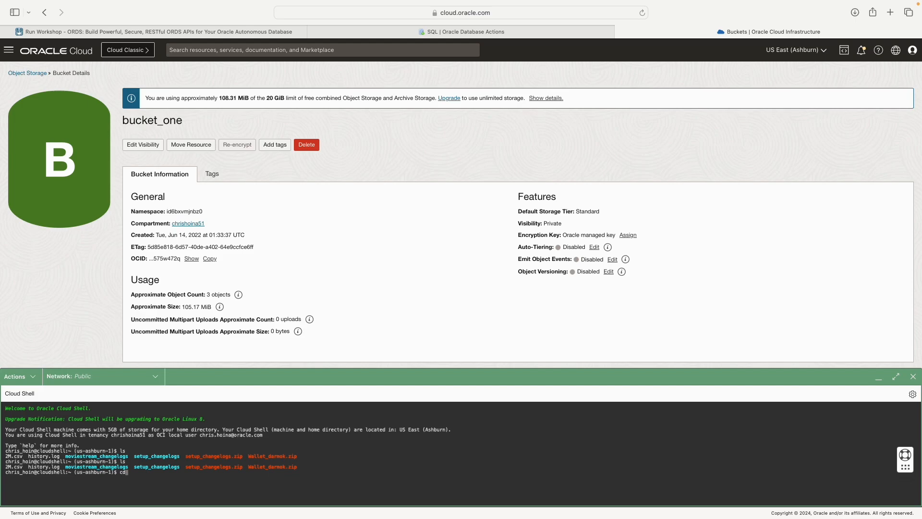
pyautogui.write('cd')
pyautogui.press('Return')
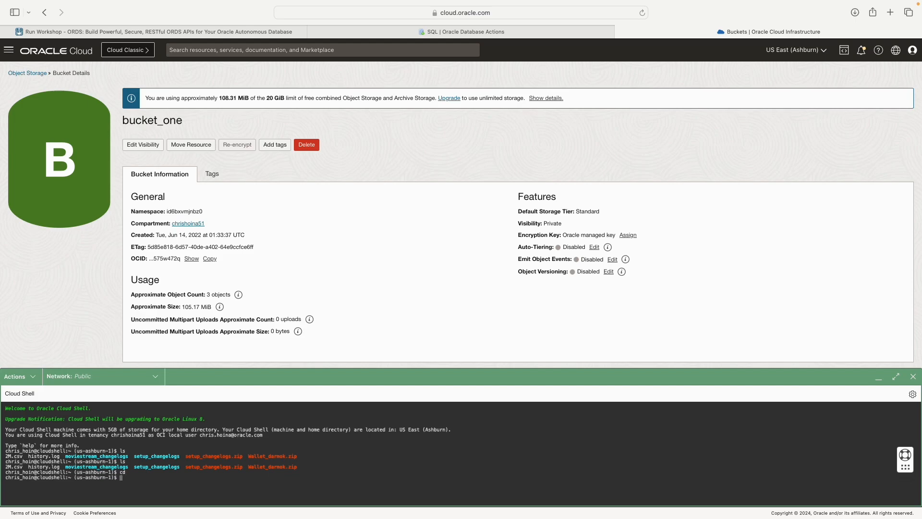
pyautogui.press('Return')
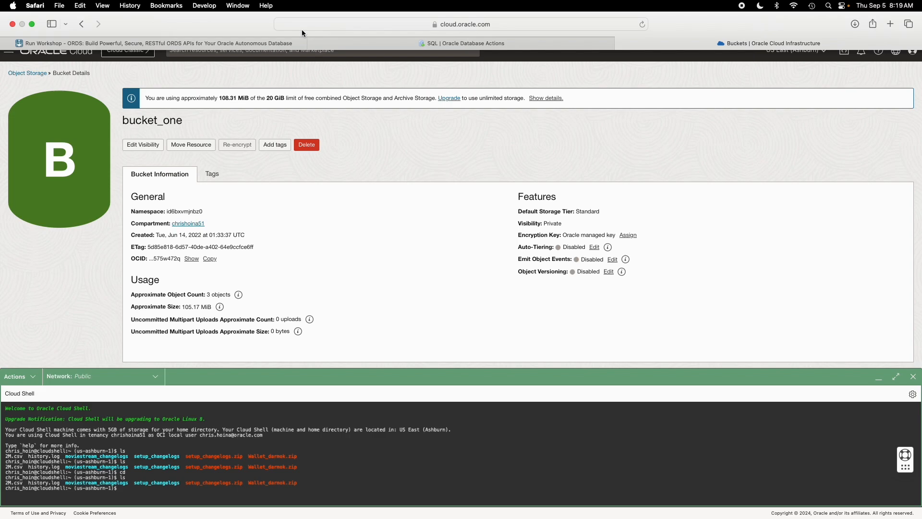
# Step: Paste the batch-load curl command into Cloud Shell, which bash rejects with 'event not found'
pyautogui.click(250, 32)
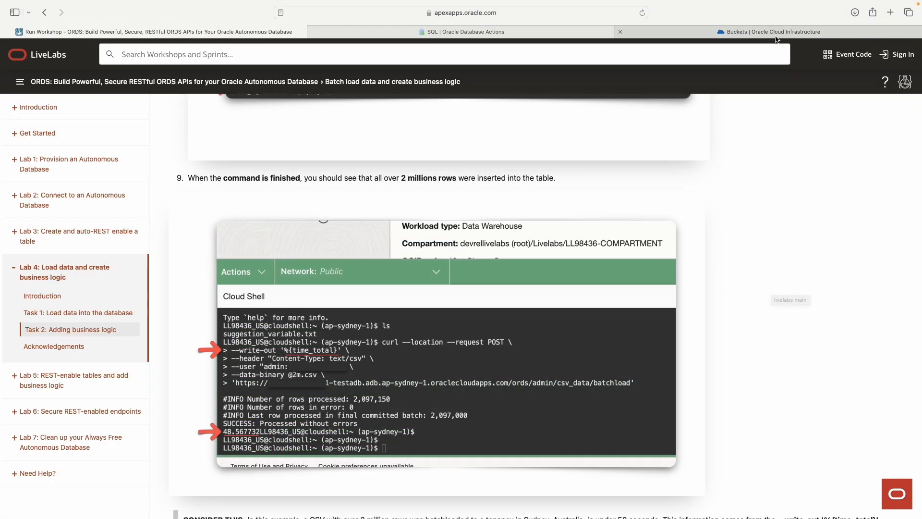
pyautogui.click(771, 31)
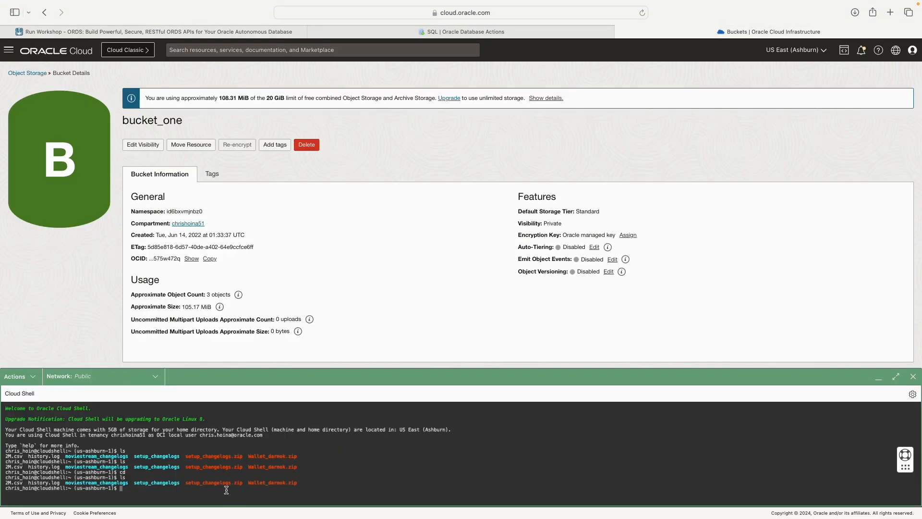
pyautogui.press('super+v')
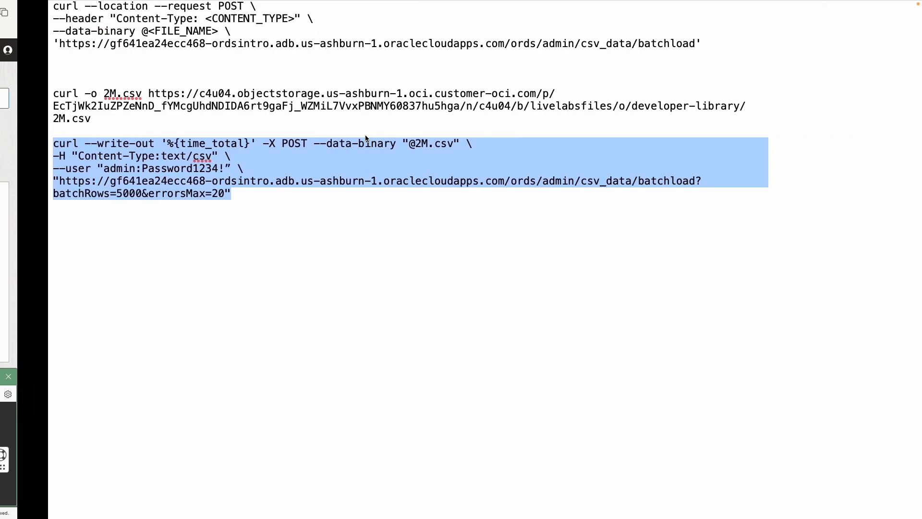
# Step: Re-run the corrected curl command and review its credentials, batchload URL and time_total option
pyautogui.click(172, 168)
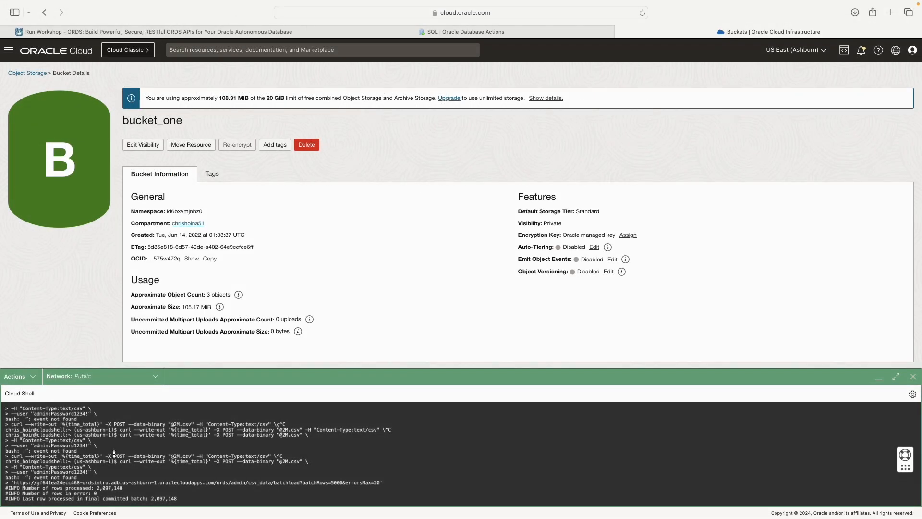
pyautogui.moveTo(119, 450); pyautogui.dragTo(8, 467)
pyautogui.click(94, 468)
pyautogui.click(8, 468)
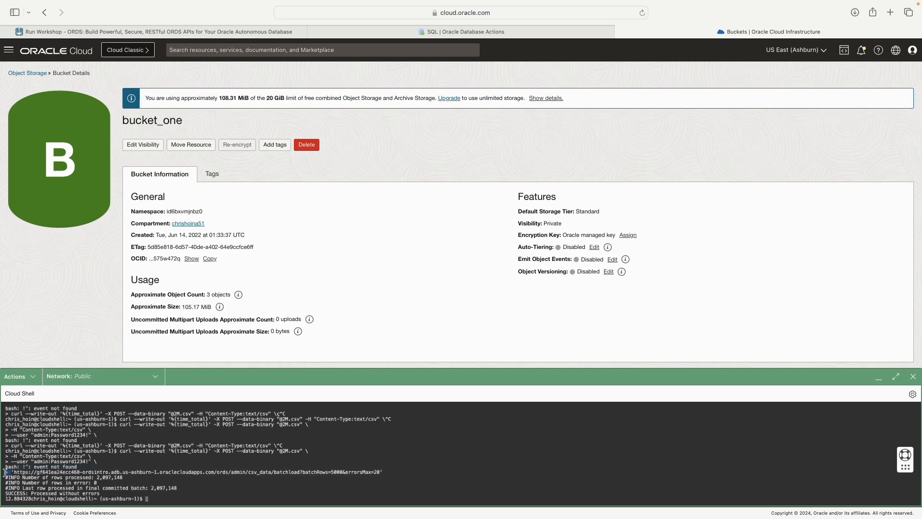
pyautogui.moveTo(9, 473); pyautogui.dragTo(393, 472)
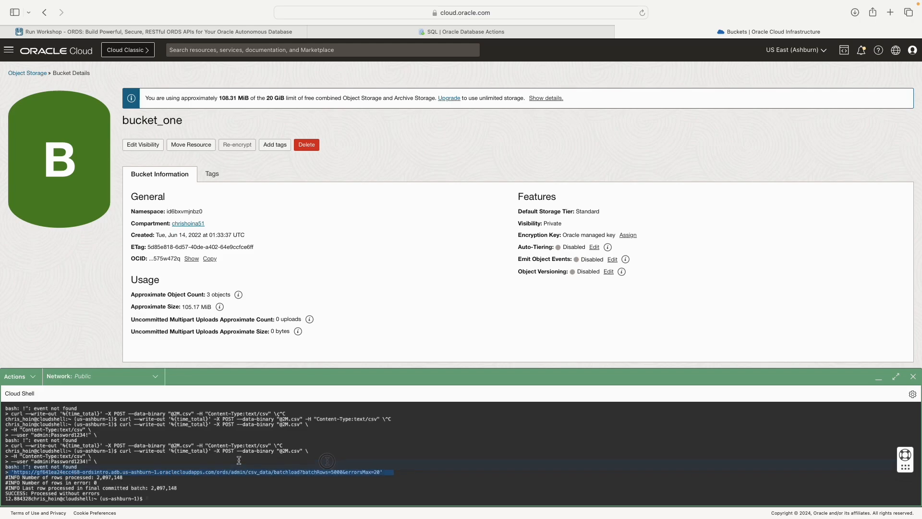
pyautogui.click(8, 471)
pyautogui.moveTo(10, 472); pyautogui.dragTo(398, 472)
pyautogui.click(153, 451)
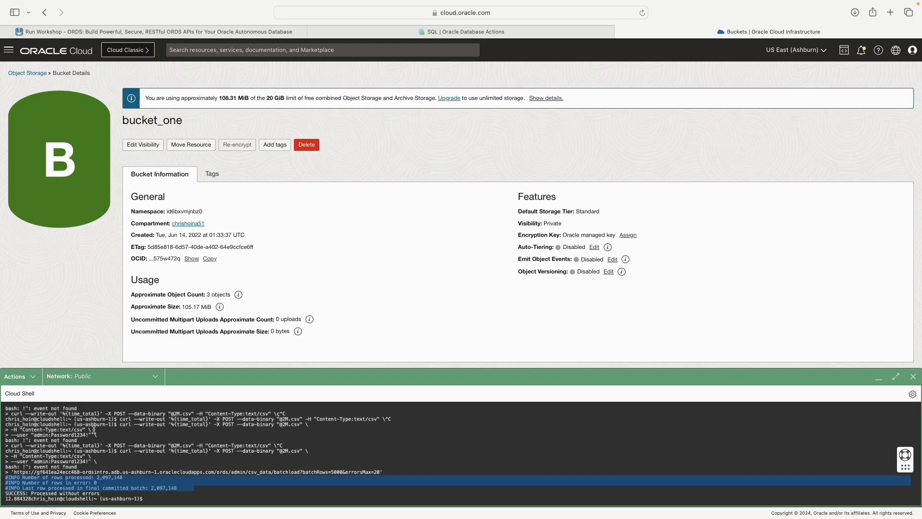
pyautogui.moveTo(24, 414); pyautogui.dragTo(102, 414)
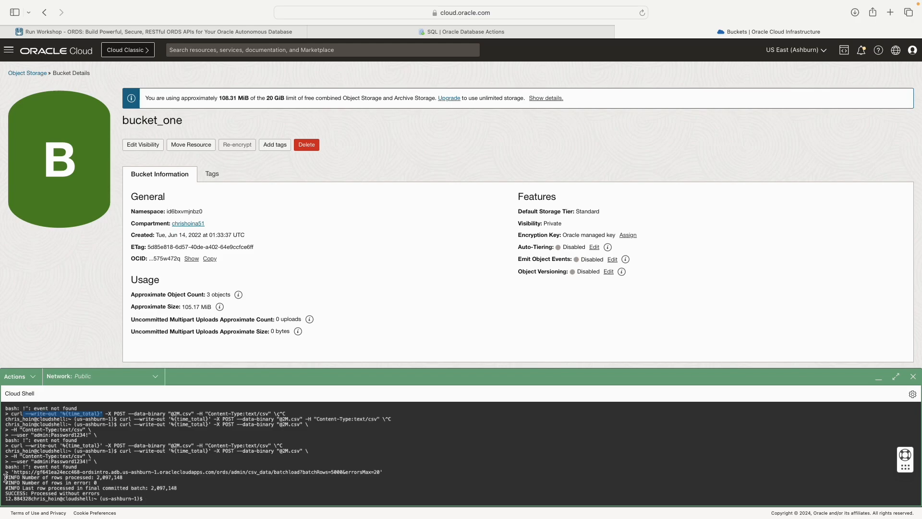
# Step: Verify the output: 2,097,148 rows processed, 0 in error, final batch committed, SUCCESS
pyautogui.moveTo(5, 477); pyautogui.dragTo(161, 478)
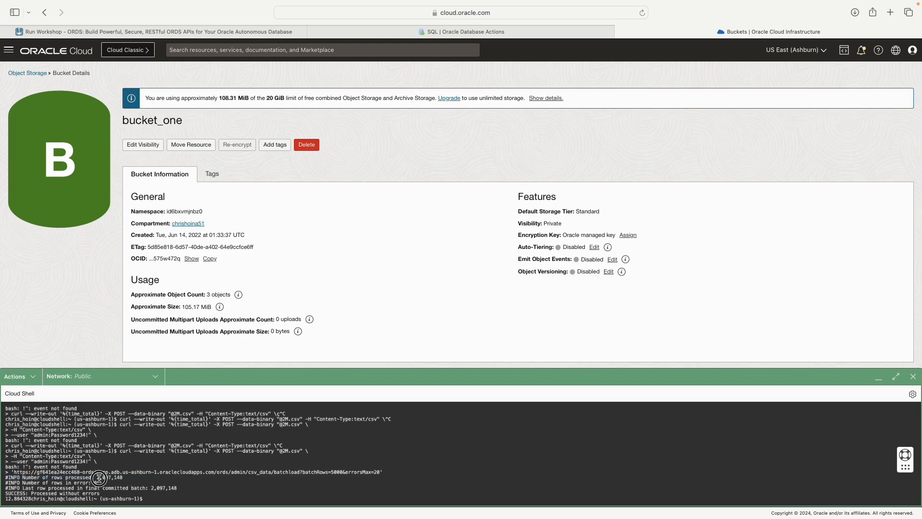
pyautogui.moveTo(96, 477); pyautogui.dragTo(128, 476)
pyautogui.click(129, 478)
pyautogui.moveTo(114, 482); pyautogui.dragTo(6, 483)
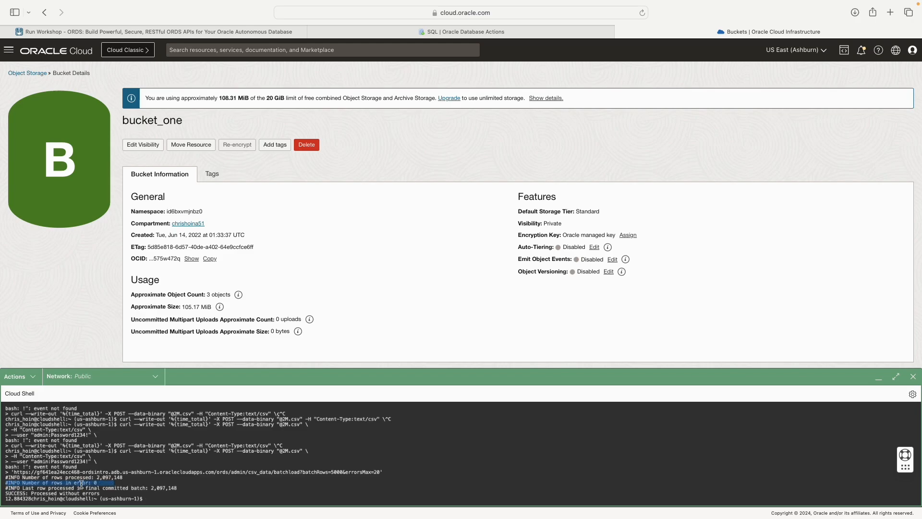
pyautogui.moveTo(182, 487); pyautogui.dragTo(5, 489)
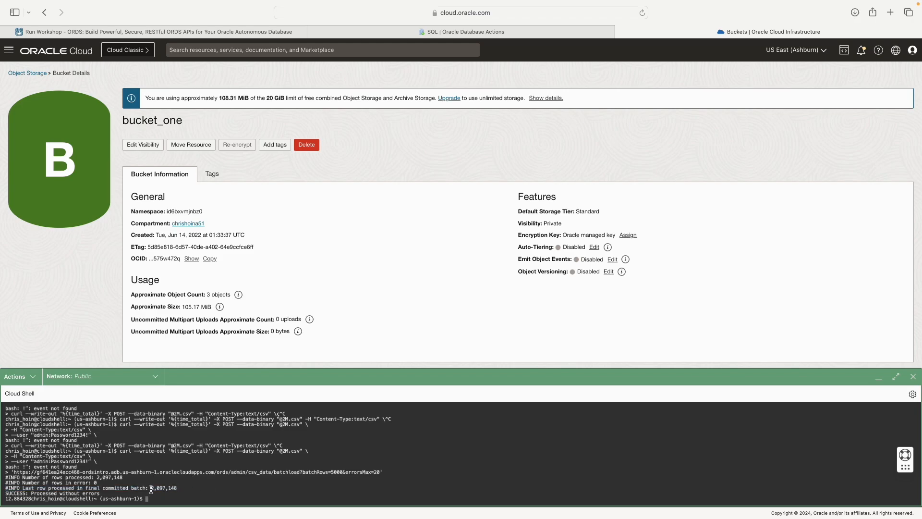
pyautogui.moveTo(150, 488); pyautogui.dragTo(180, 488)
pyautogui.moveTo(121, 493); pyautogui.dragTo(6, 495)
pyautogui.click(208, 497)
pyautogui.click(216, 31)
pyautogui.scroll(2, 311, 292)
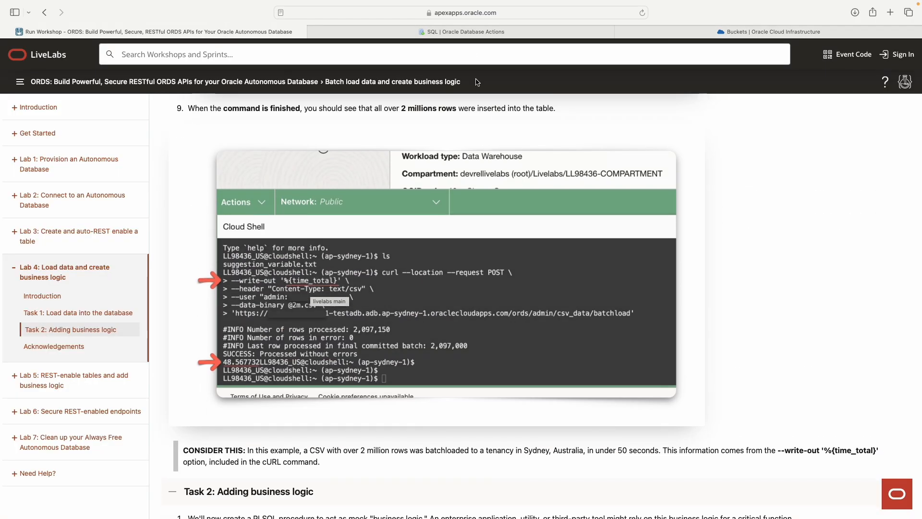
# Step: Refresh the Navigator and open the CSV_DATA table's Data tab to browse the loaded rows
pyautogui.click(484, 33)
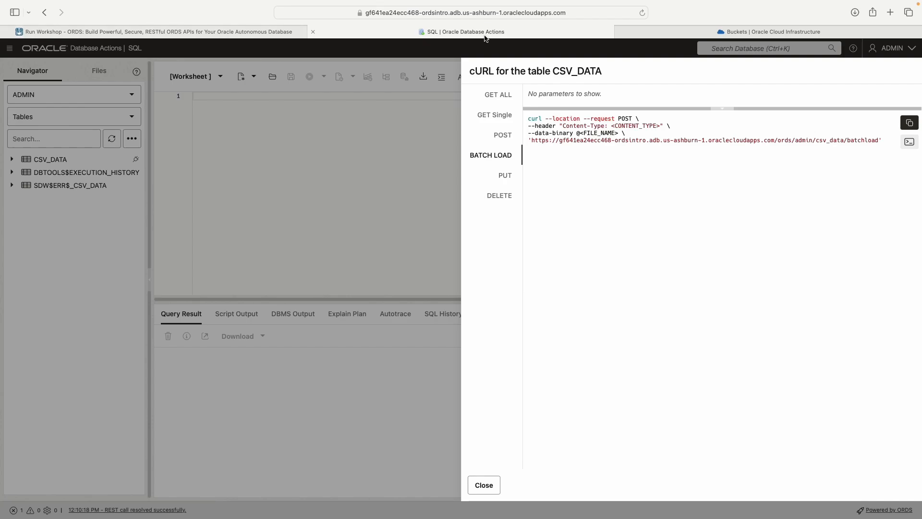
pyautogui.click(483, 485)
pyautogui.click(109, 138)
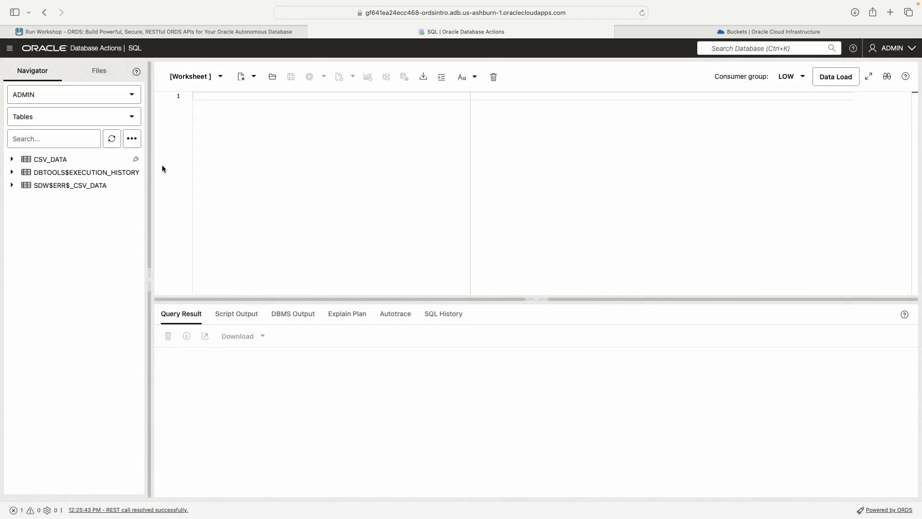
pyautogui.rightClick(48, 159)
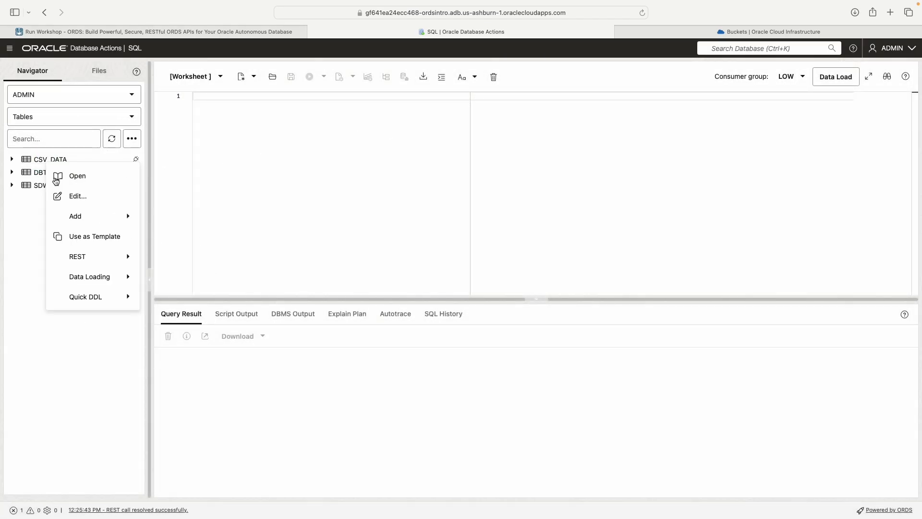
pyautogui.click(77, 180)
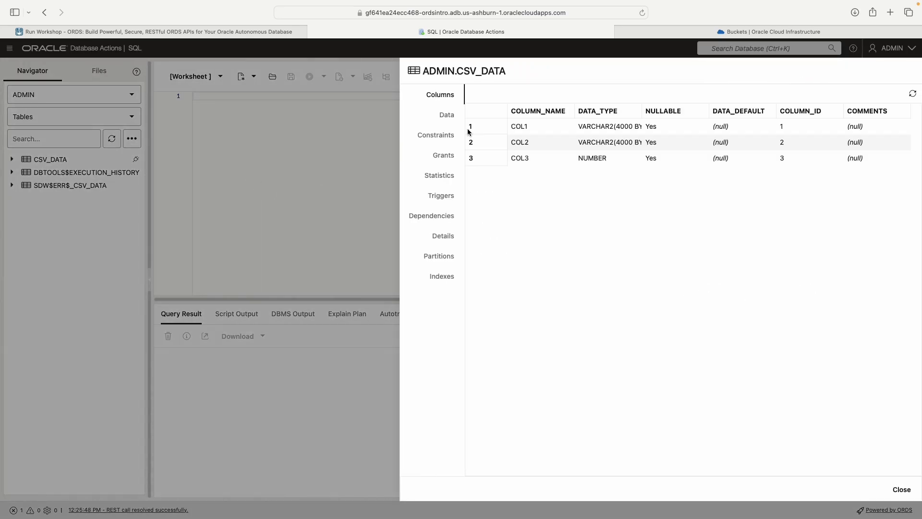
pyautogui.click(454, 117)
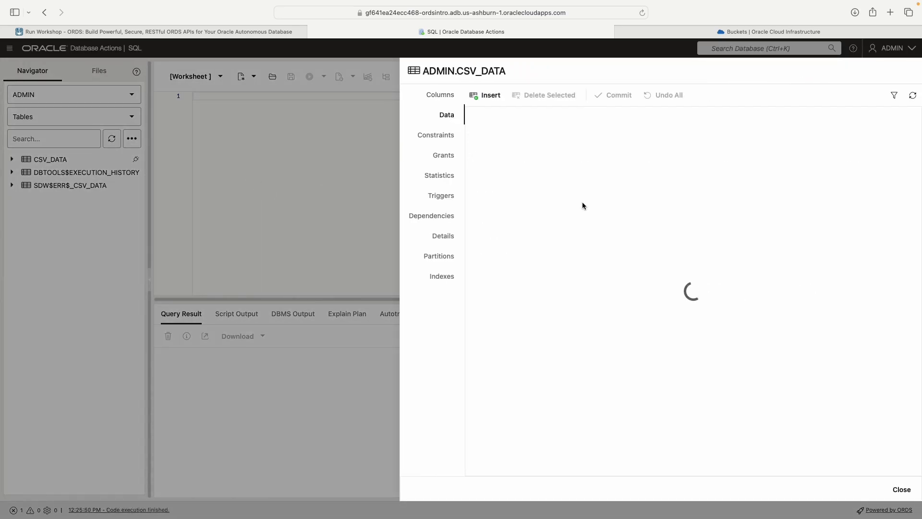
pyautogui.scroll(-5, 583, 212)
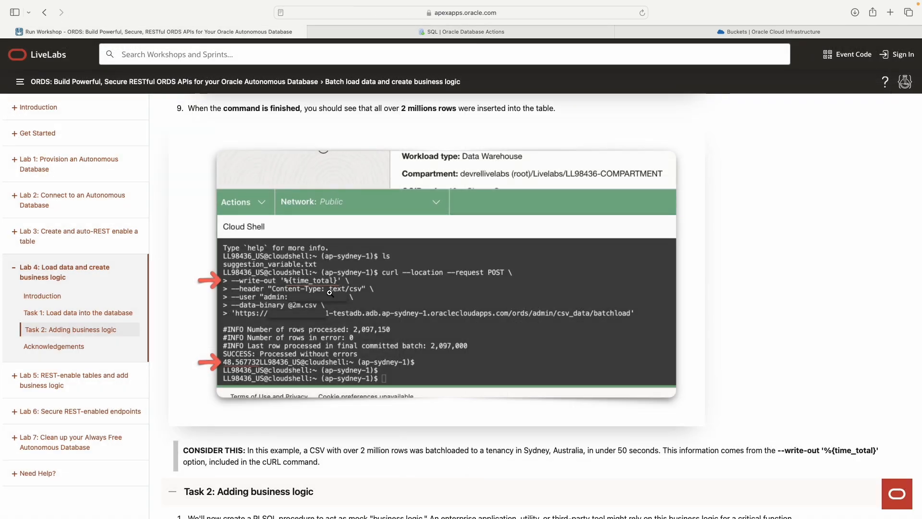
pyautogui.scroll(-7, 330, 291)
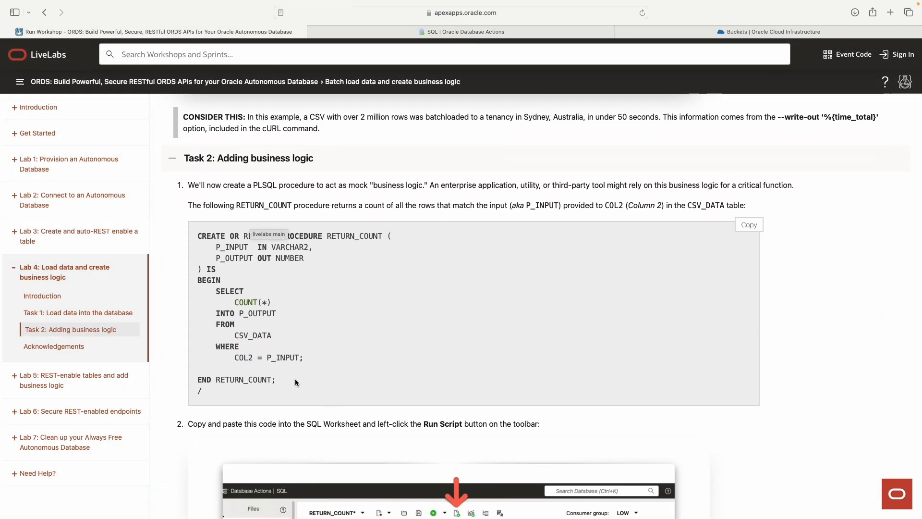
# Step: Highlight the whole RETURN_COUNT procedure code and the start of its CREATE statement
pyautogui.moveTo(294, 391); pyautogui.dragTo(178, 234)
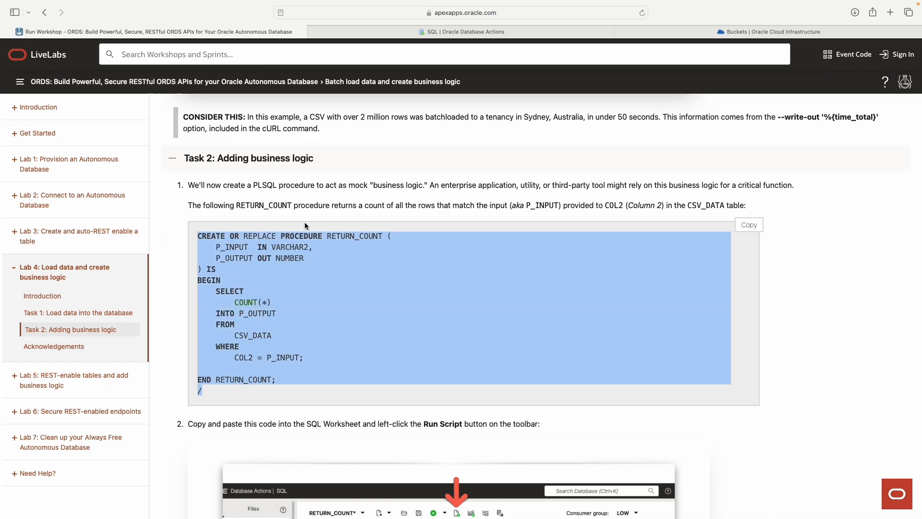
pyautogui.click(275, 213)
pyautogui.scroll(-1, 263, 244)
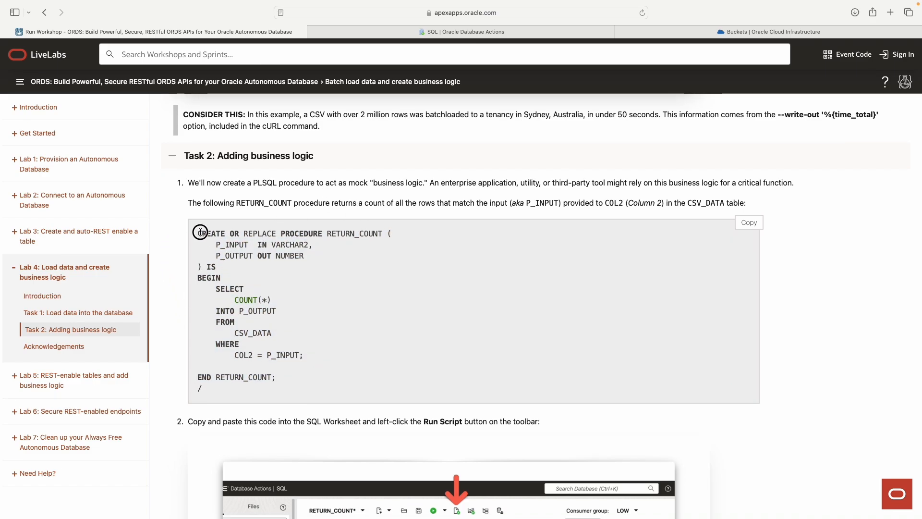
pyautogui.moveTo(202, 235); pyautogui.dragTo(282, 396)
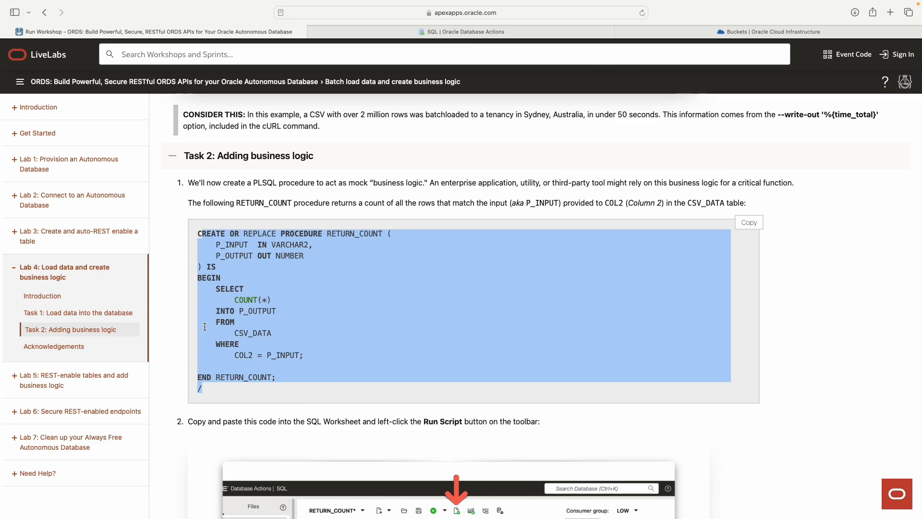
pyautogui.scroll(-1, 374, 338)
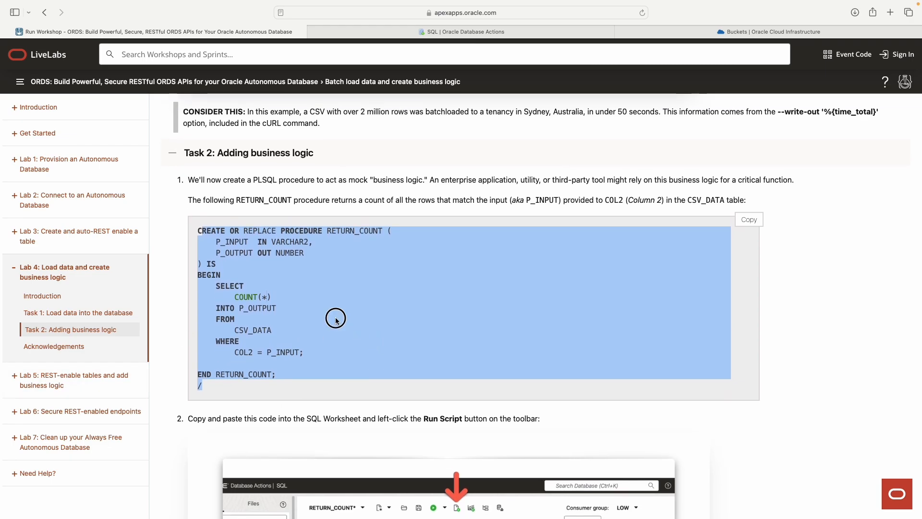
pyautogui.click(218, 241)
pyautogui.scroll(-1, 198, 231)
pyautogui.moveTo(200, 231); pyautogui.dragTo(315, 339)
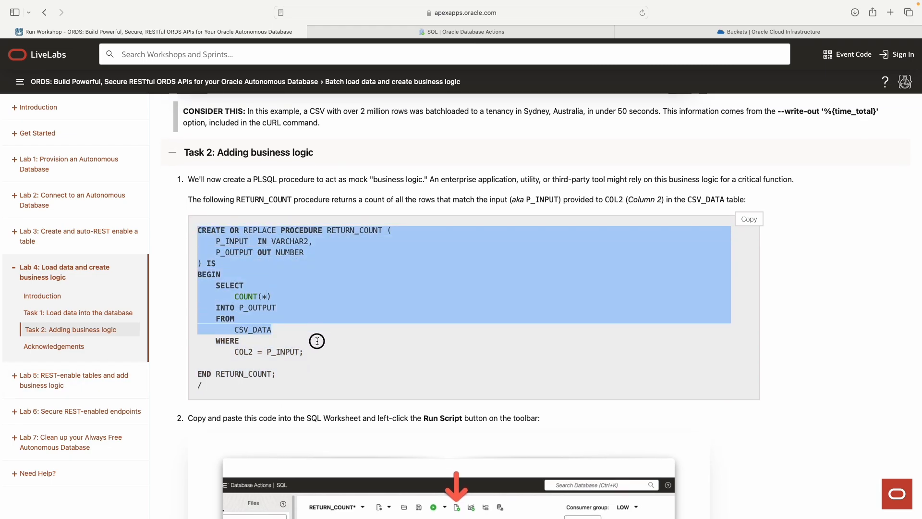
pyautogui.click(203, 231)
pyautogui.moveTo(199, 231); pyautogui.dragTo(342, 231)
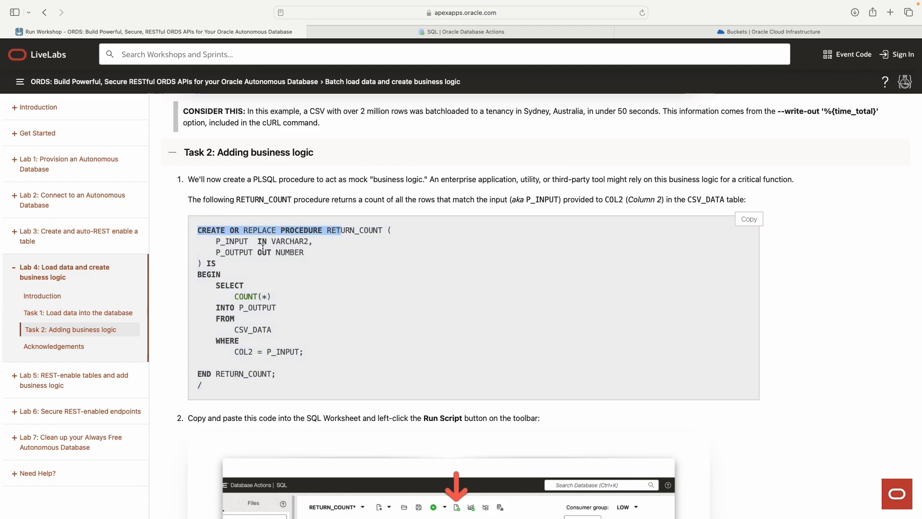
# Step: Highlight the P_INPUT and P_OUTPUT OUT NUMBER parameter lines in turn
pyautogui.moveTo(216, 243); pyautogui.dragTo(321, 244)
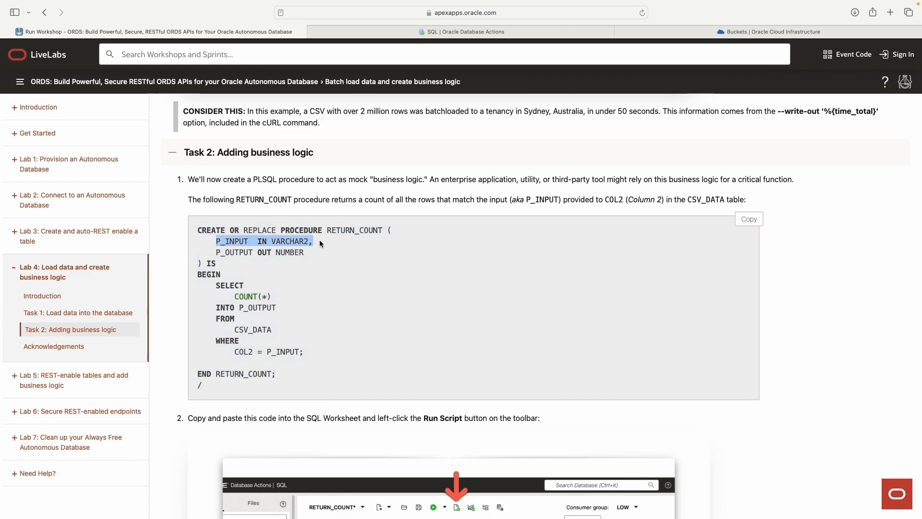
pyautogui.moveTo(213, 252); pyautogui.dragTo(319, 252)
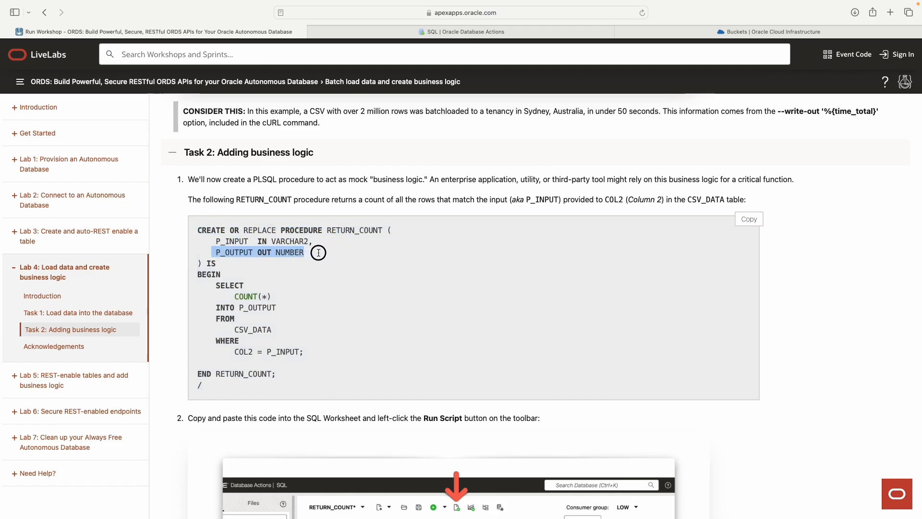
pyautogui.click(329, 253)
pyautogui.moveTo(214, 243); pyautogui.dragTo(320, 241)
pyautogui.click(269, 243)
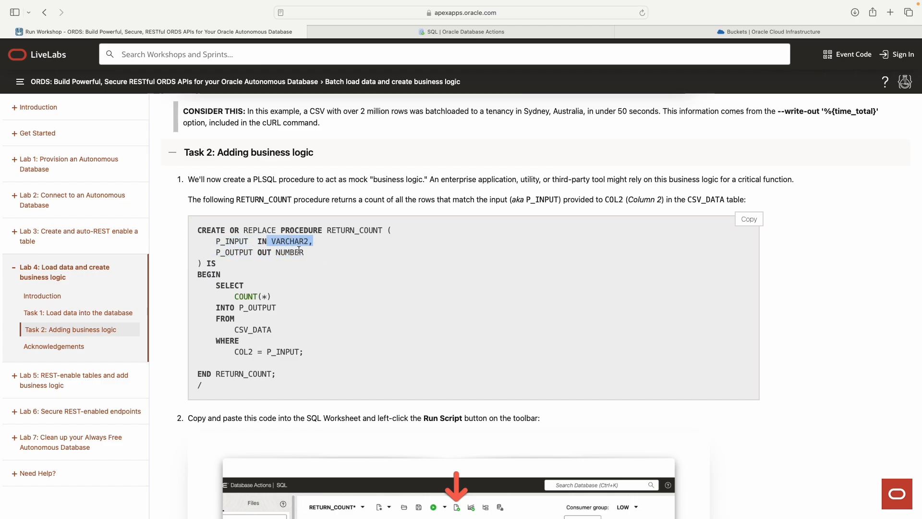
pyautogui.click(229, 262)
pyautogui.moveTo(213, 252); pyautogui.dragTo(328, 252)
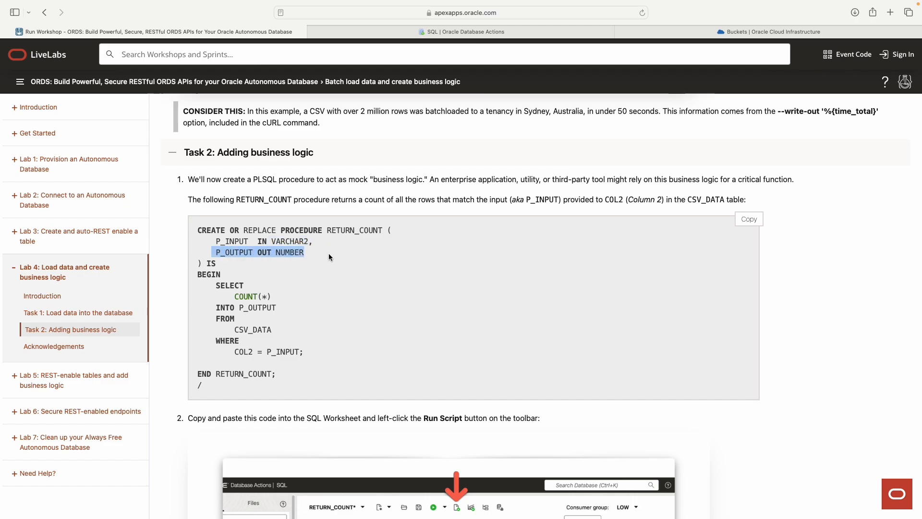
pyautogui.moveTo(277, 252); pyautogui.dragTo(304, 252)
pyautogui.scroll(-1, 306, 256)
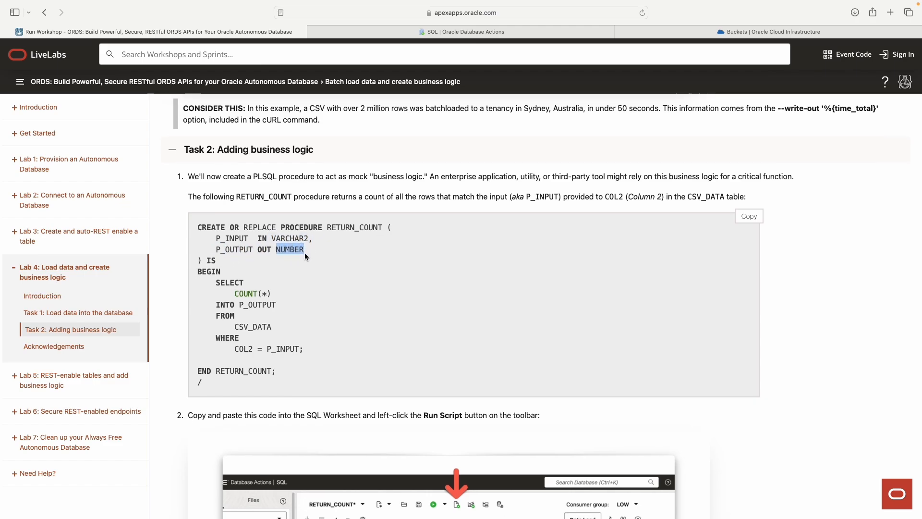
pyautogui.click(208, 229)
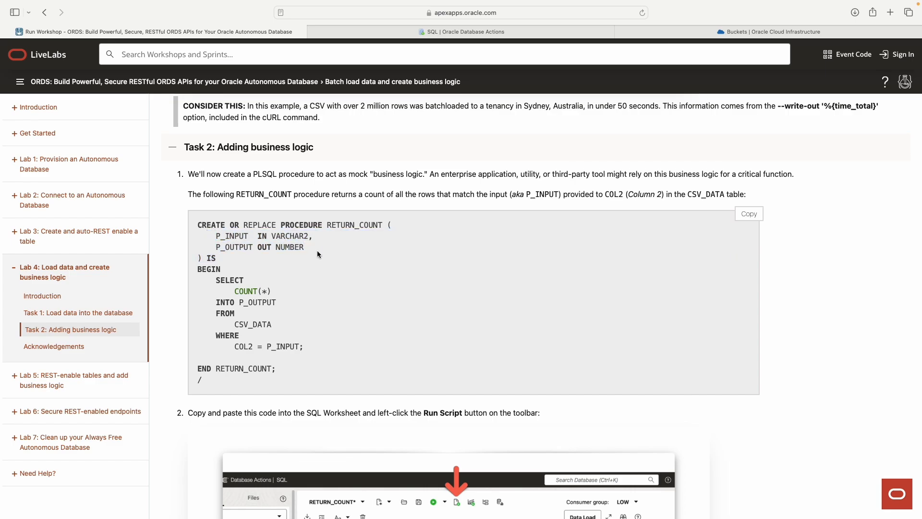
pyautogui.moveTo(209, 234); pyautogui.dragTo(304, 247)
pyautogui.scroll(-1, 267, 257)
pyautogui.click(237, 244)
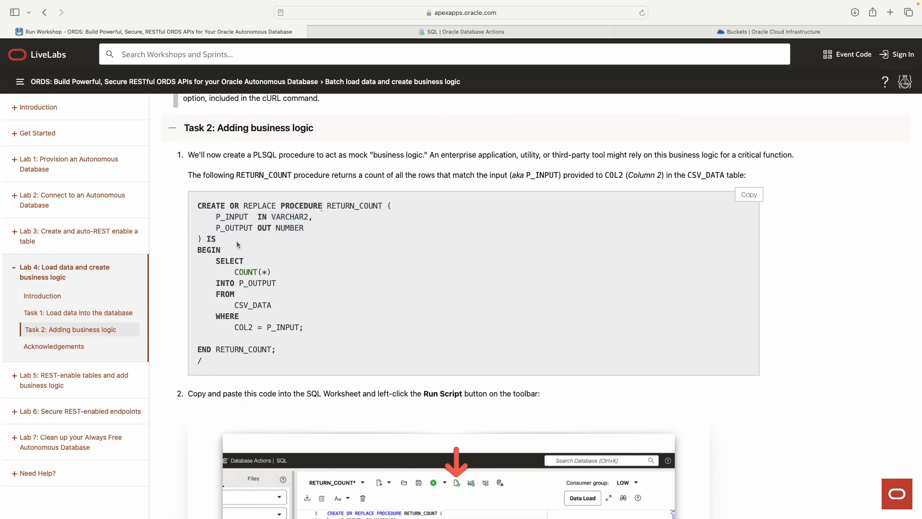
# Step: Highlight the procedure name RETURN_COUNT, its two parameter lines, and the END line
pyautogui.moveTo(281, 207); pyautogui.dragTo(384, 206)
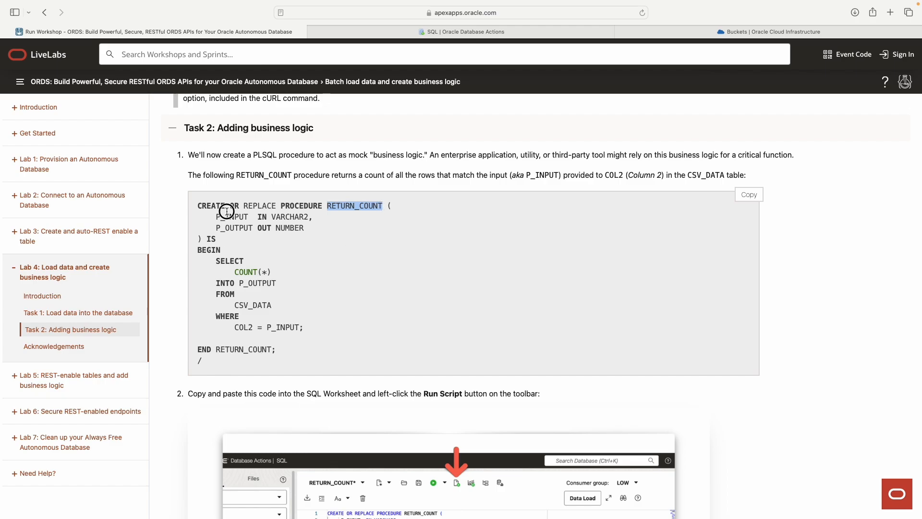
pyautogui.moveTo(226, 211); pyautogui.dragTo(221, 240)
pyautogui.scroll(-1, 237, 246)
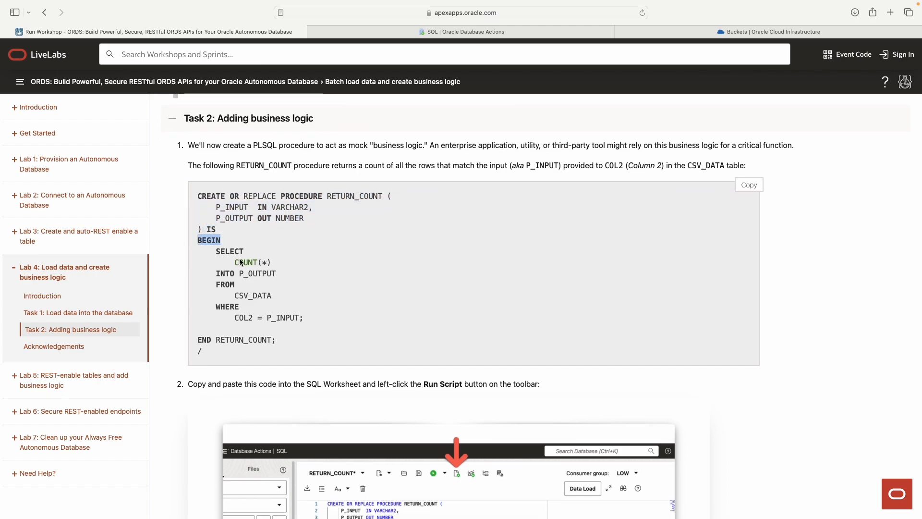
pyautogui.scroll(-1, 216, 247)
pyautogui.click(218, 241)
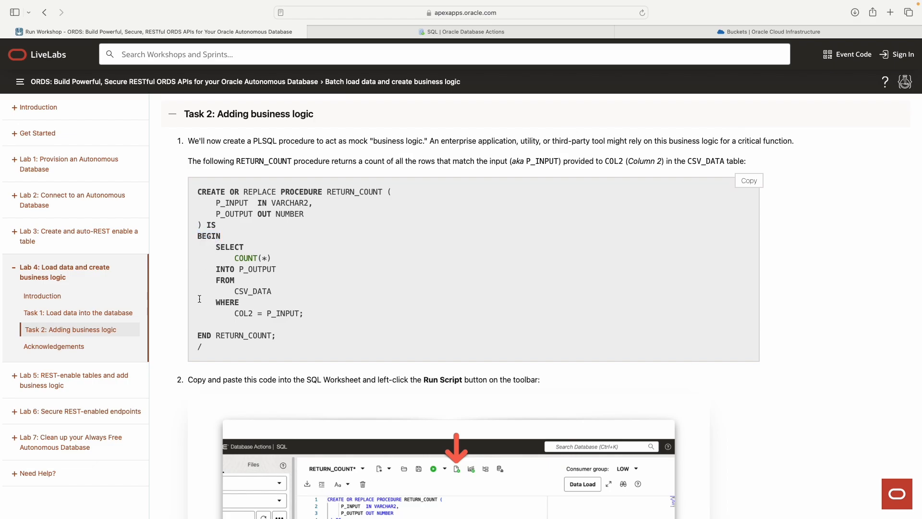
pyautogui.moveTo(199, 334); pyautogui.dragTo(218, 334)
pyautogui.click(220, 237)
# Step: Highlight the SELECT COUNT(*) lines and the INTO P_OUTPUT line
pyautogui.moveTo(221, 251); pyautogui.dragTo(283, 262)
pyautogui.scroll(-1, 265, 257)
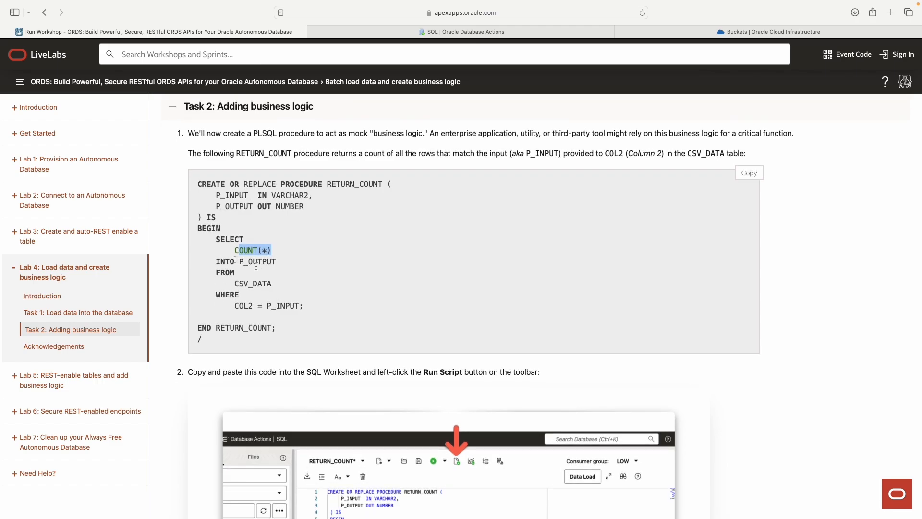
pyautogui.click(220, 243)
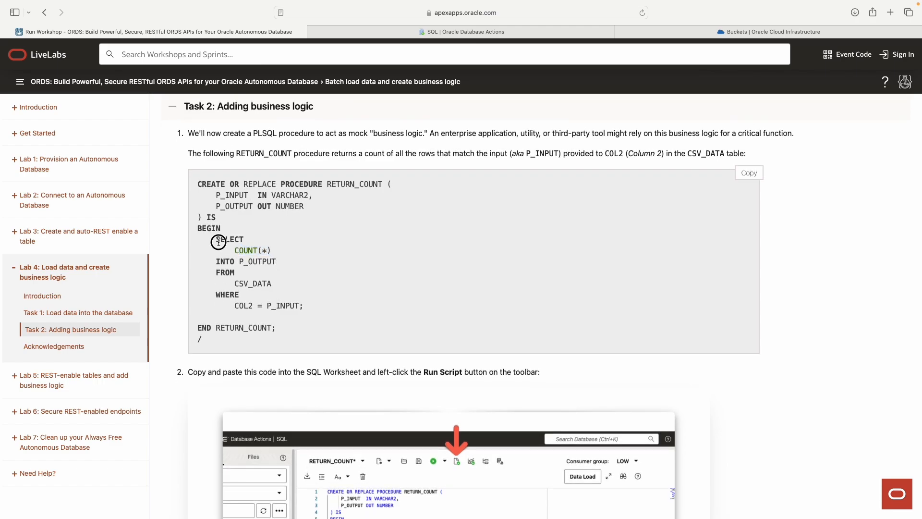
pyautogui.moveTo(216, 239); pyautogui.dragTo(288, 250)
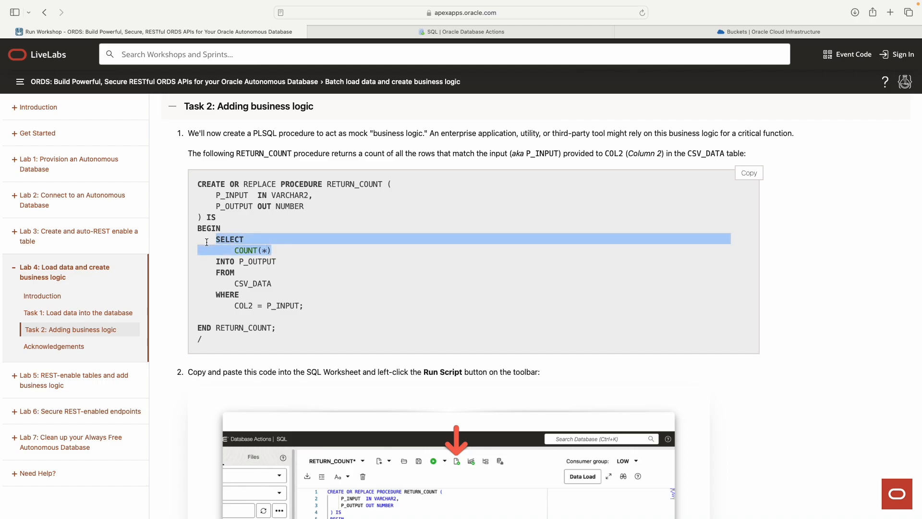
pyautogui.click(204, 241)
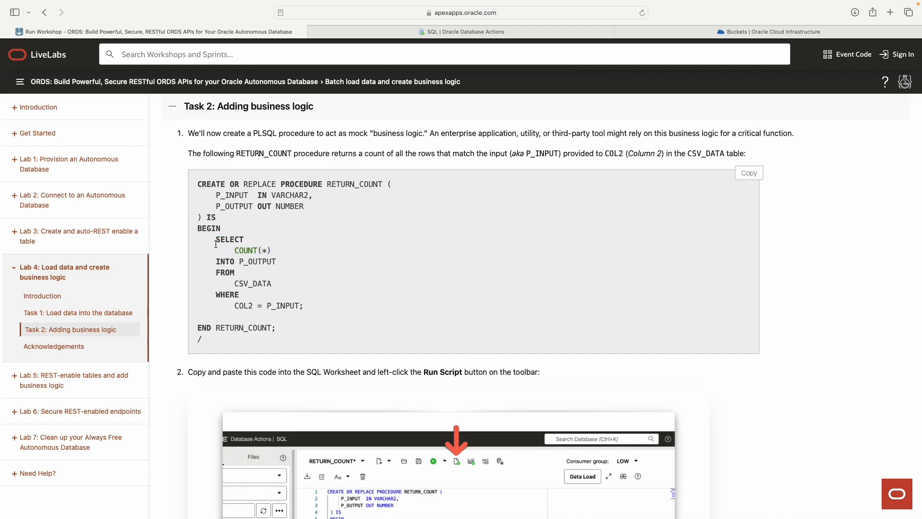
pyautogui.moveTo(216, 240); pyautogui.dragTo(277, 255)
pyautogui.click(221, 260)
pyautogui.moveTo(216, 263); pyautogui.dragTo(277, 264)
pyautogui.click(285, 262)
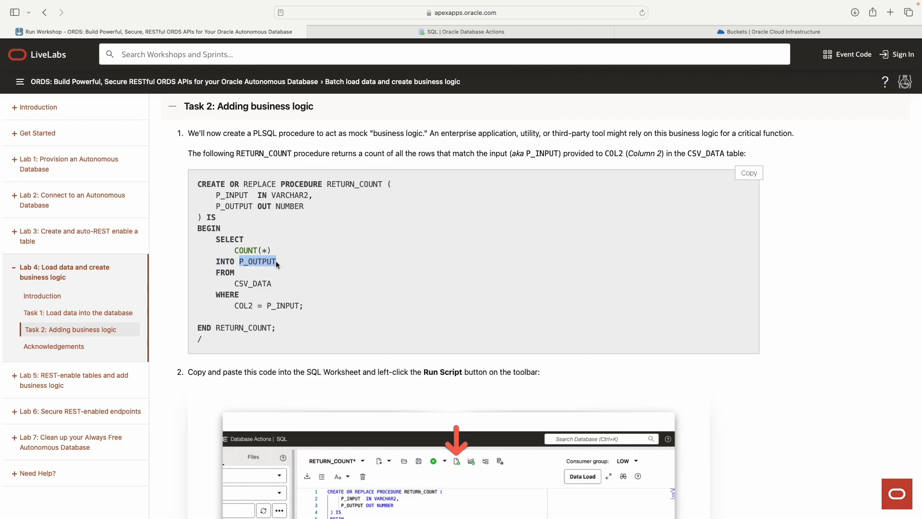
# Step: Highlight the P_OUTPUT declaration, FROM CSV_DATA, and the WHERE COL2 = P_INPUT clause
pyautogui.moveTo(305, 206); pyautogui.dragTo(216, 208)
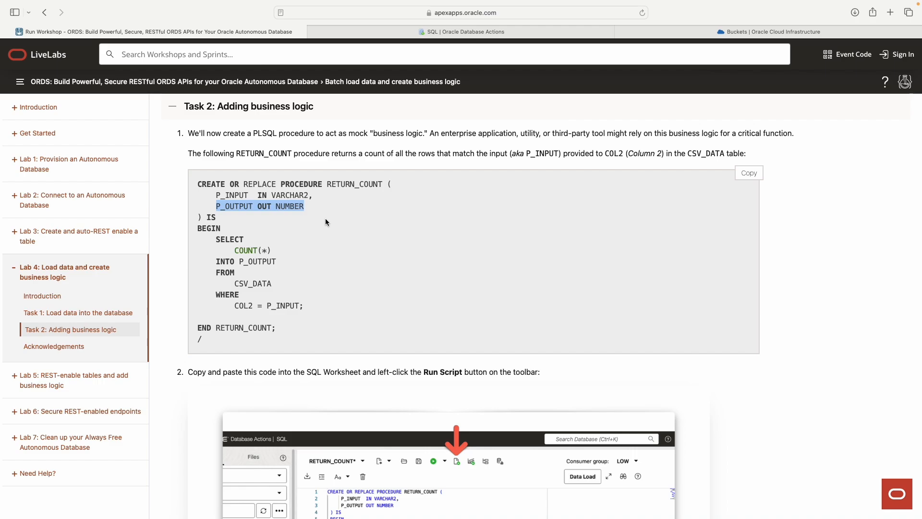
pyautogui.click(263, 280)
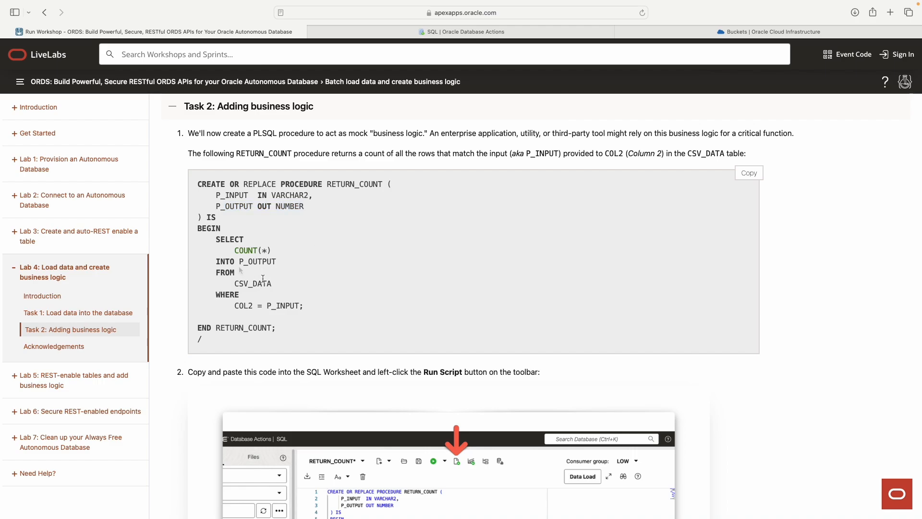
pyautogui.moveTo(219, 273); pyautogui.dragTo(279, 284)
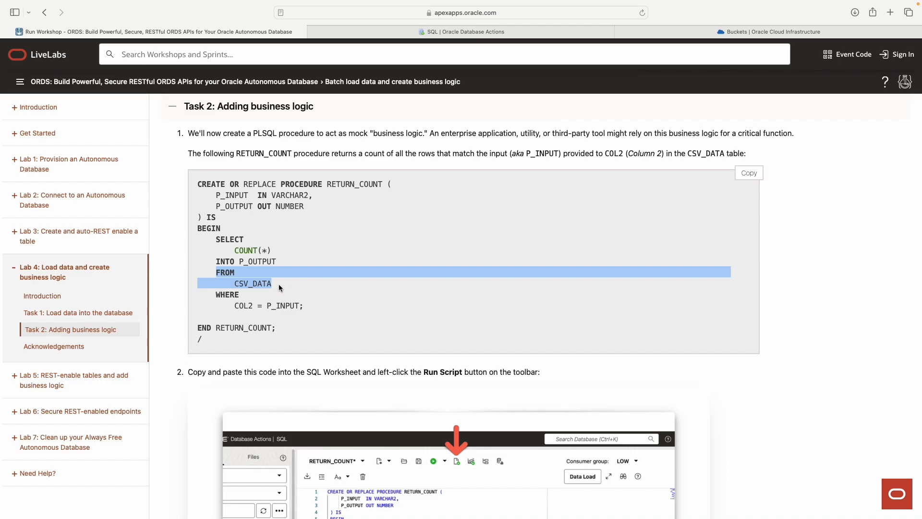
pyautogui.click(281, 288)
pyautogui.moveTo(216, 294); pyautogui.dragTo(313, 306)
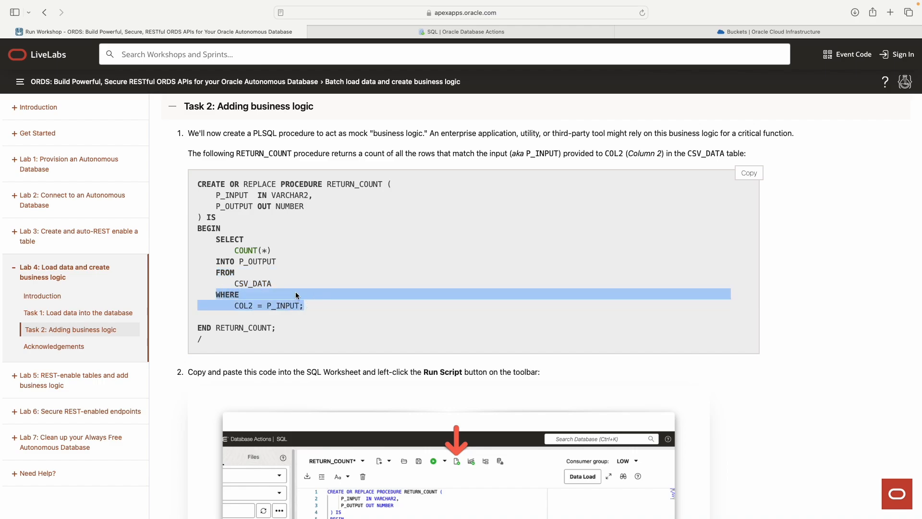
pyautogui.click(269, 318)
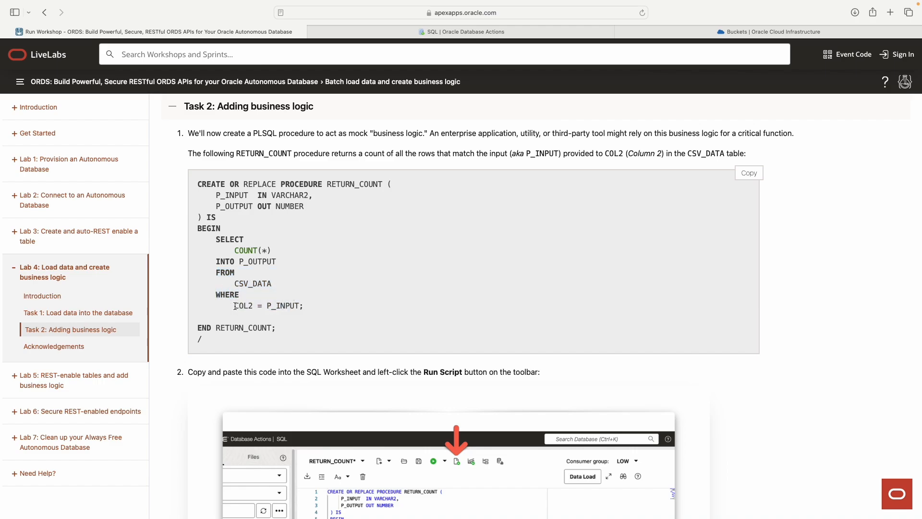
pyautogui.moveTo(235, 306); pyautogui.dragTo(254, 306)
pyautogui.moveTo(232, 251); pyautogui.dragTo(271, 250)
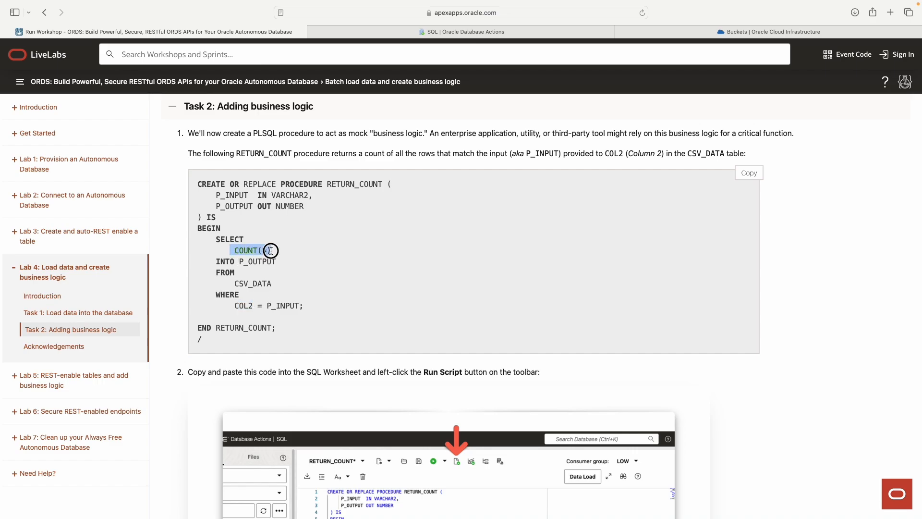
pyautogui.moveTo(265, 307); pyautogui.dragTo(299, 306)
pyautogui.doubleClick(252, 307)
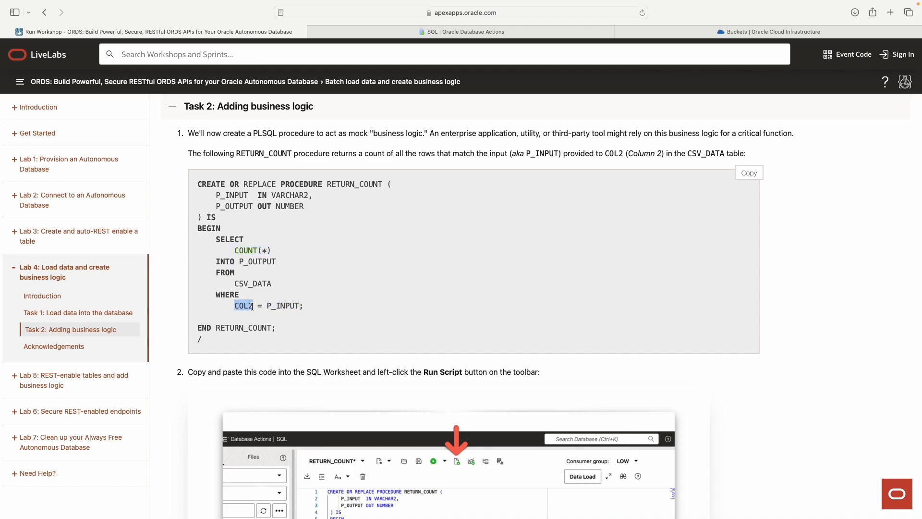
pyautogui.doubleClick(273, 306)
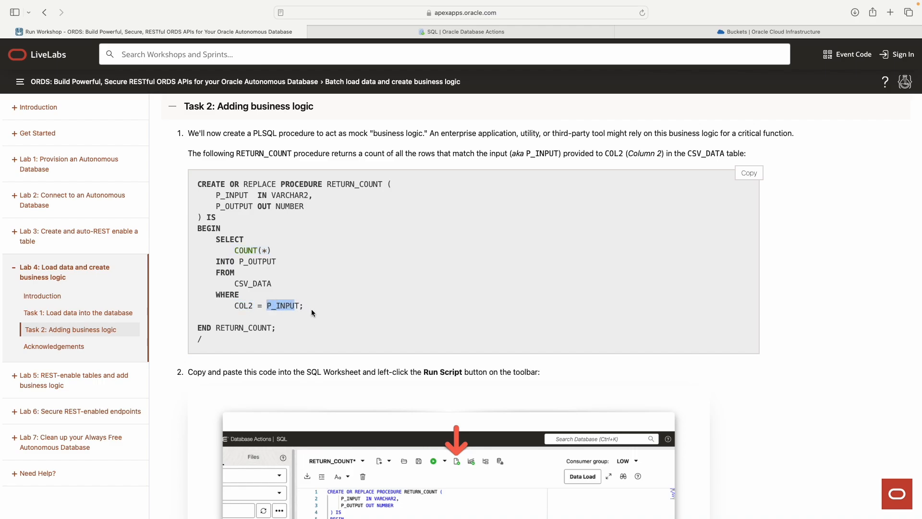
# Step: Bring up the empty SQL worksheet in Oracle Database Actions
pyautogui.scroll(-1, 312, 313)
pyautogui.moveTo(277, 328); pyautogui.dragTo(212, 332)
pyautogui.moveTo(393, 183); pyautogui.dragTo(328, 183)
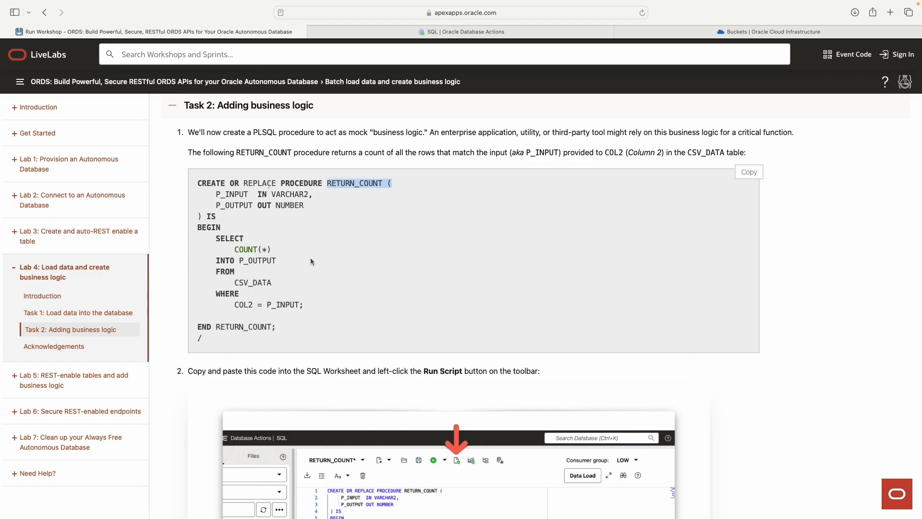
pyautogui.scroll(-8, 312, 259)
pyautogui.scroll(9, 314, 259)
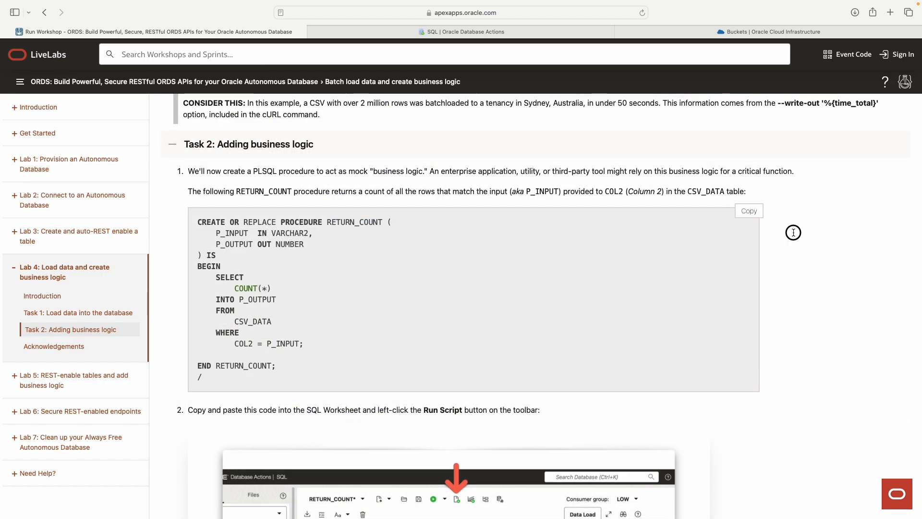
pyautogui.click(474, 32)
# Step: Paste the RETURN_COUNT procedure into the worksheet and run it as a script
pyautogui.rightClick(300, 177)
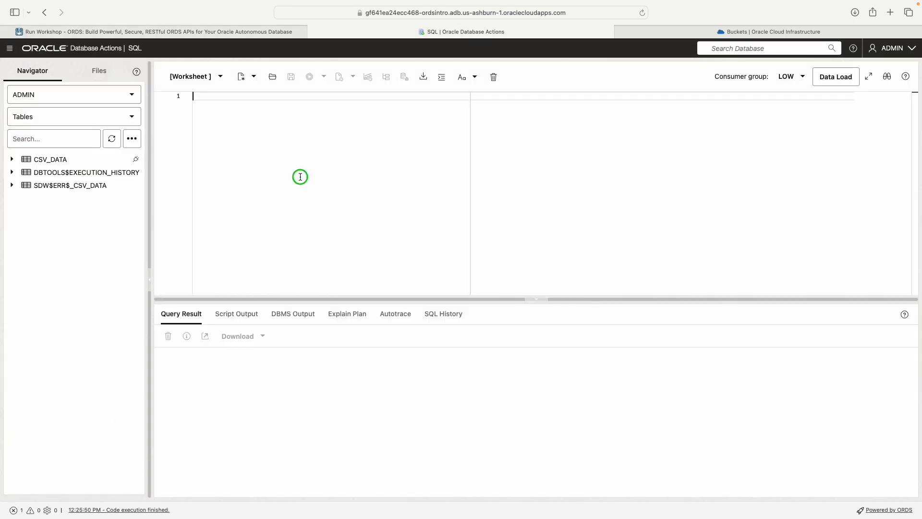
pyautogui.click(281, 166)
pyautogui.write('CREATE OR REPLACE PROCEDURE RETURN_COUNT (     P_INPUT  IN VARCHAR2,     P_OUTPUT OUT NUMBER ) IS BEGIN     SELECT         COUNT(*)     INTO P_OUTPUT     FROM         CSV_DATA     WHERE         COL2 = P_INPUT;  END RETURN_COUNT; /')
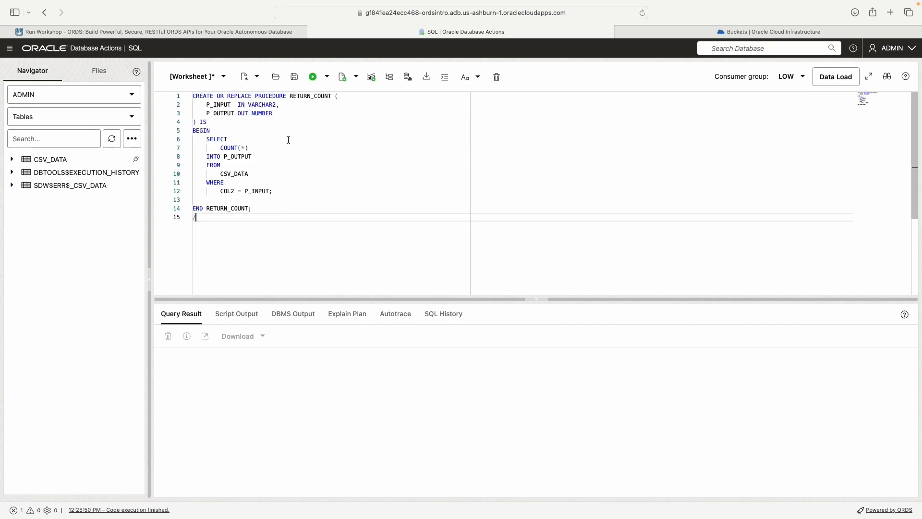
pyautogui.press('super+a')
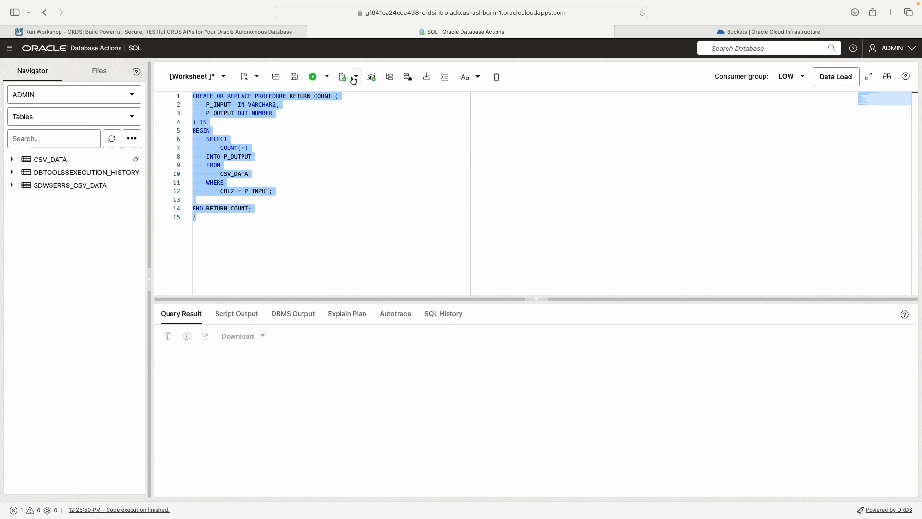
pyautogui.click(354, 78)
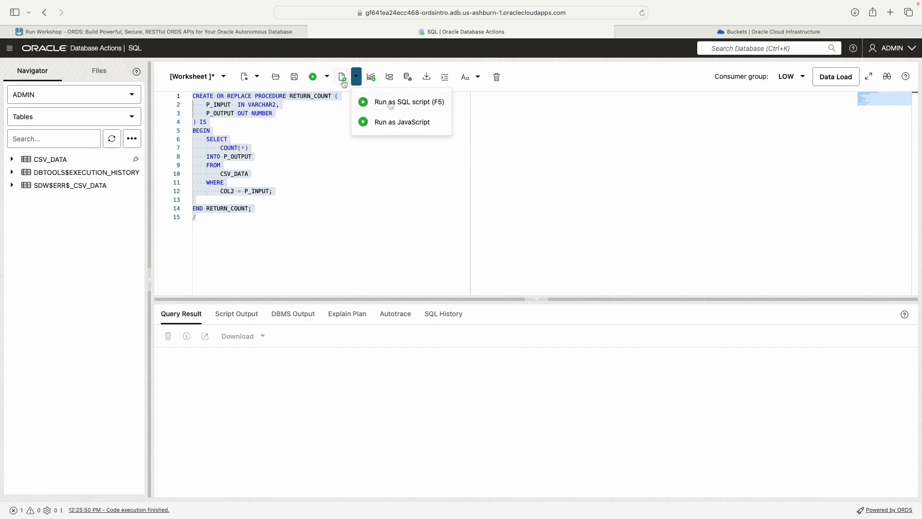
pyautogui.click(317, 83)
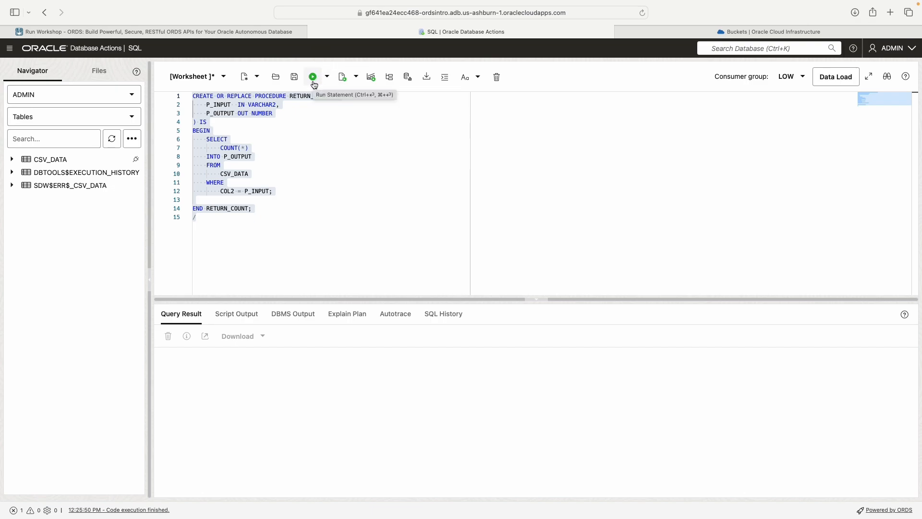
pyautogui.click(342, 78)
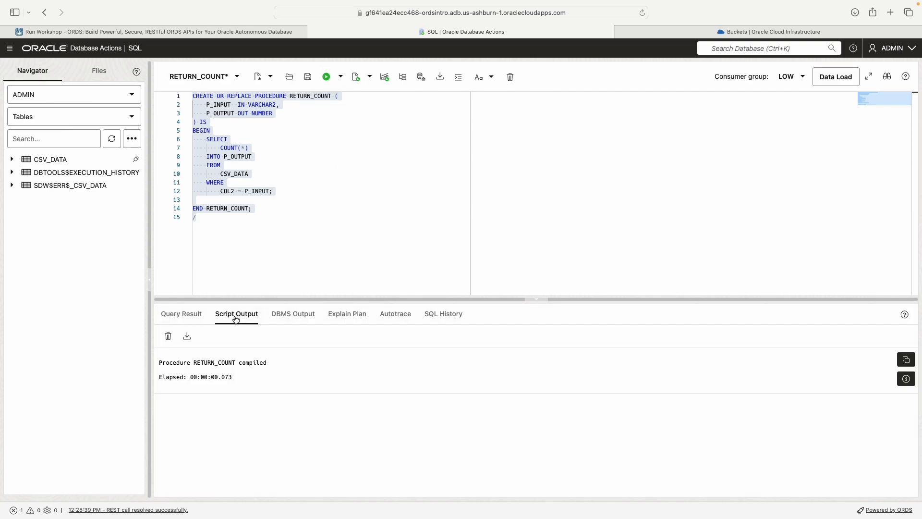
# Step: Check the Script Output for the 'Procedure RETURN_COUNT compiled' message
pyautogui.click(326, 78)
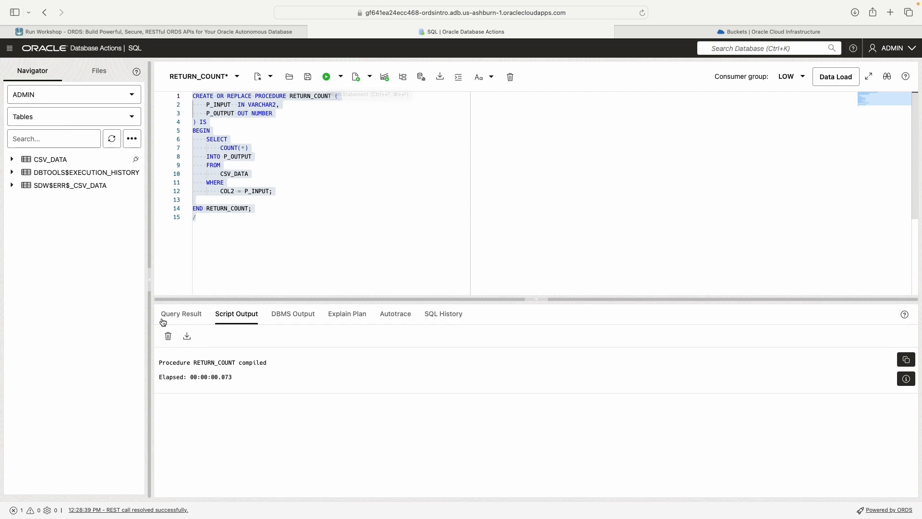
pyautogui.click(227, 314)
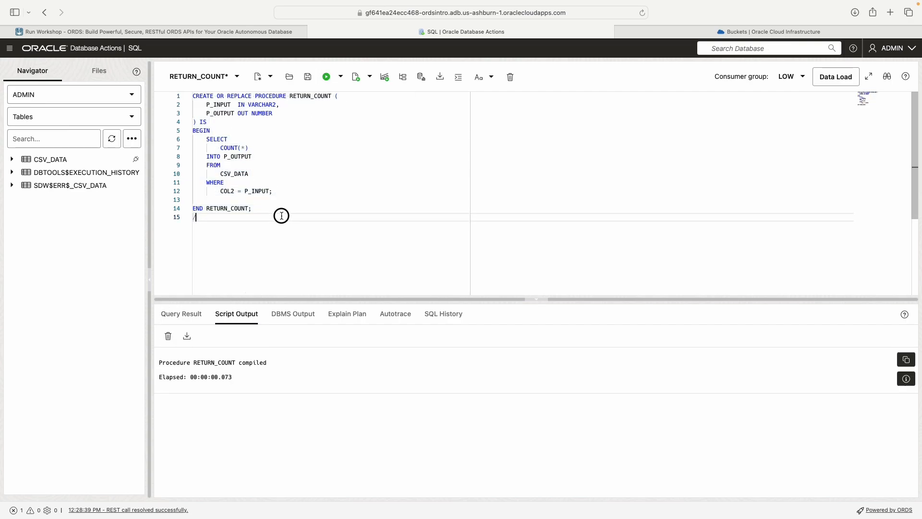
pyautogui.moveTo(280, 214); pyautogui.dragTo(186, 89)
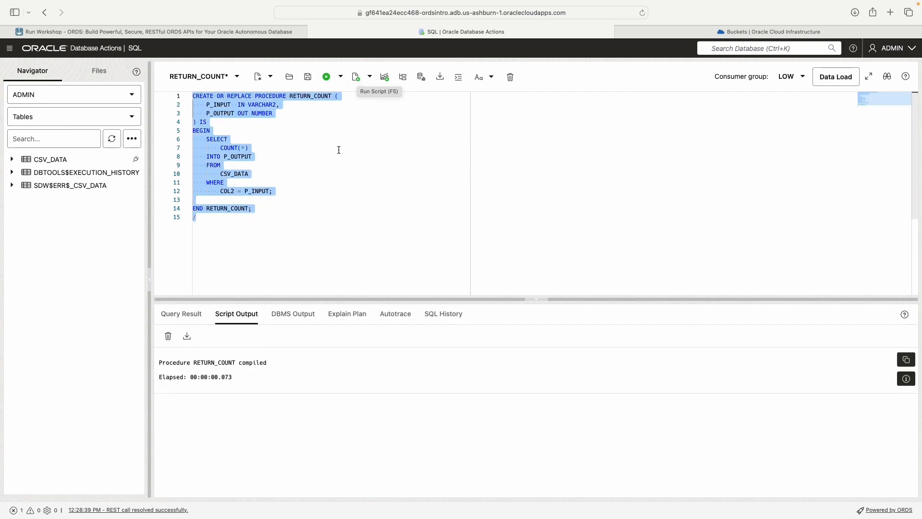
pyautogui.moveTo(269, 378); pyautogui.dragTo(160, 360)
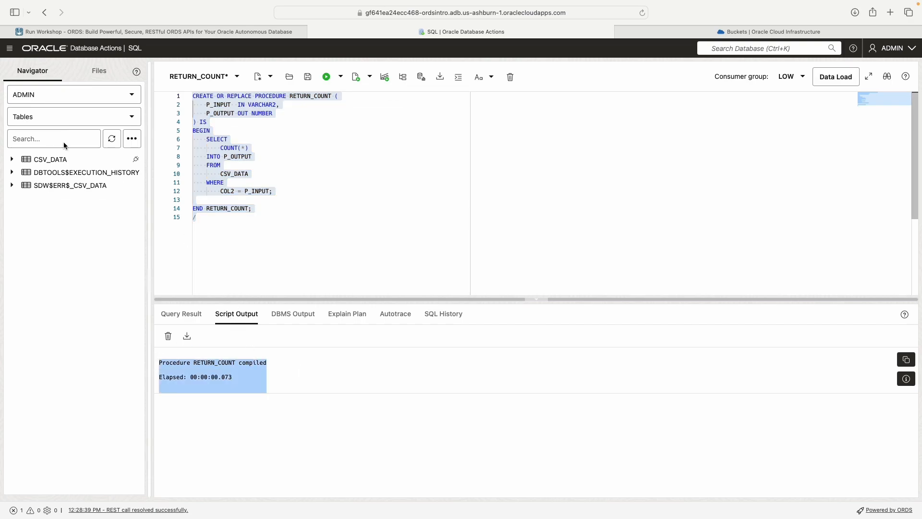
# Step: Switch the Navigator object list from Tables to Procedures
pyautogui.click(86, 116)
pyautogui.scroll(-5, 84, 186)
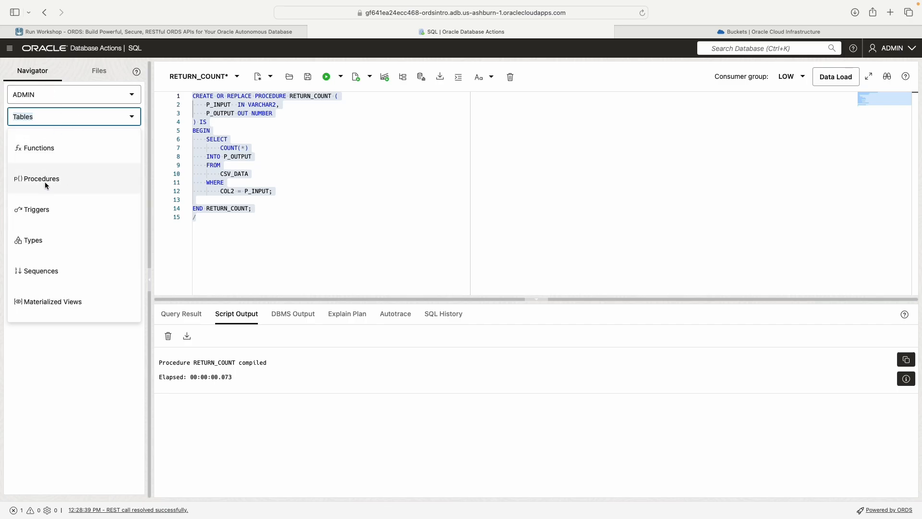
pyautogui.click(44, 181)
# Step: Open RETURN_COUNT without saving changes and expand it to show P_INPUT and P_OUTPUT
pyautogui.rightClick(57, 161)
pyautogui.click(83, 175)
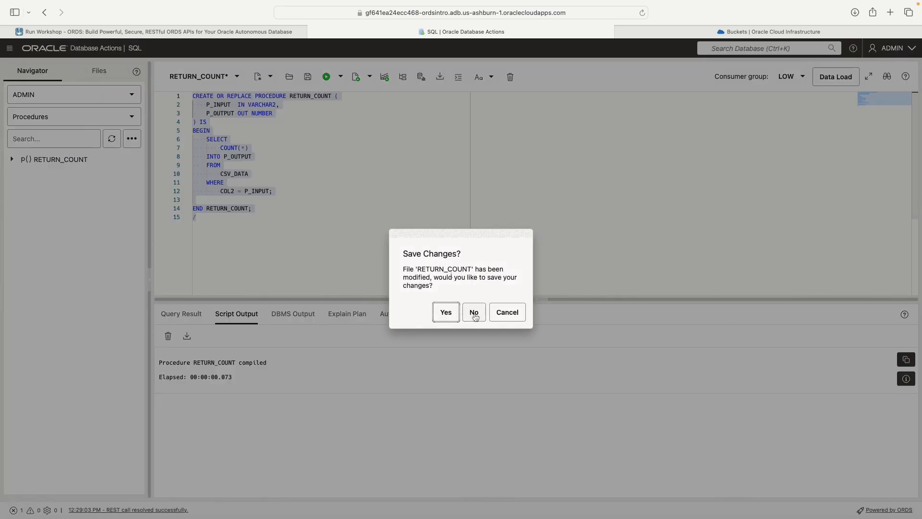
pyautogui.click(474, 313)
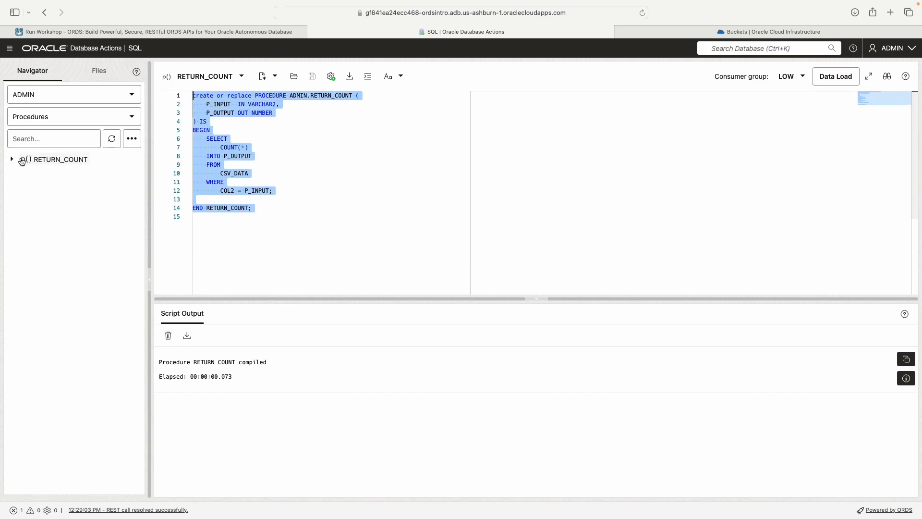
pyautogui.click(305, 219)
pyautogui.moveTo(306, 220); pyautogui.dragTo(166, 95)
pyautogui.click(12, 159)
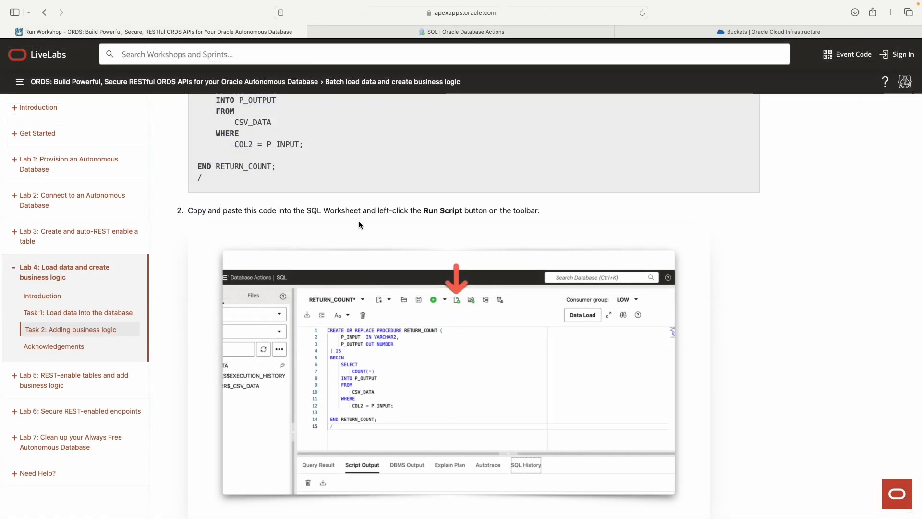
pyautogui.scroll(-7, 359, 224)
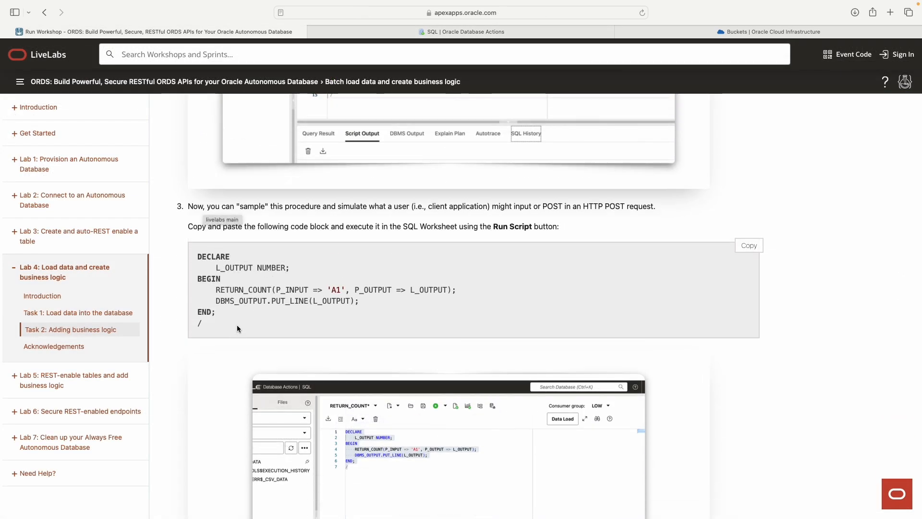
# Step: Review the DECLARE test block, highlighting the A1 input value and P_INPUT/P_OUTPUT names
pyautogui.moveTo(237, 324); pyautogui.dragTo(207, 257)
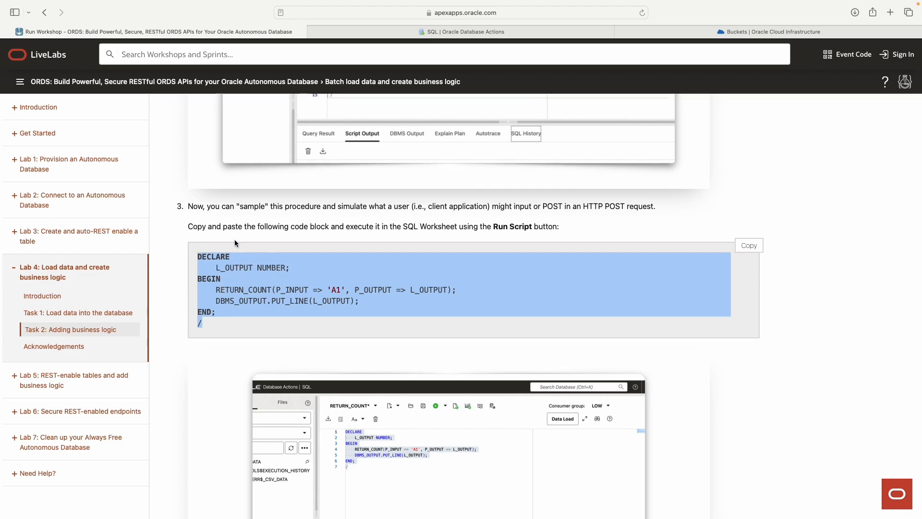
pyautogui.moveTo(246, 290); pyautogui.dragTo(255, 314)
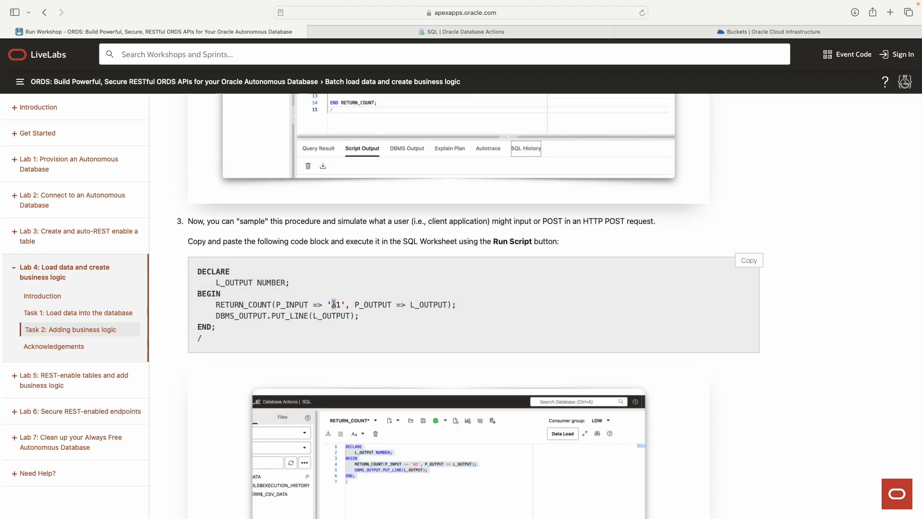
pyautogui.moveTo(334, 305); pyautogui.dragTo(329, 304)
pyautogui.doubleClick(339, 303)
pyautogui.scroll(1, 319, 303)
pyautogui.doubleClick(311, 324)
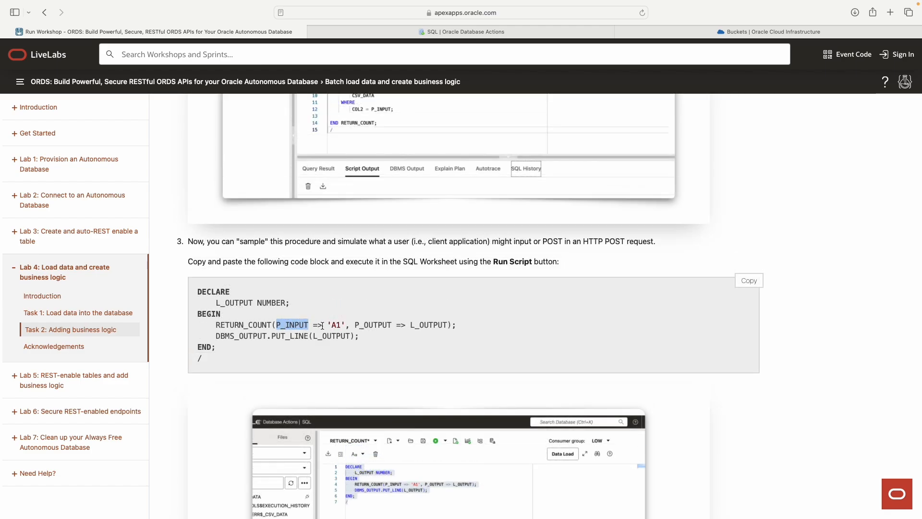
pyautogui.doubleClick(335, 325)
pyautogui.scroll(-1, 346, 321)
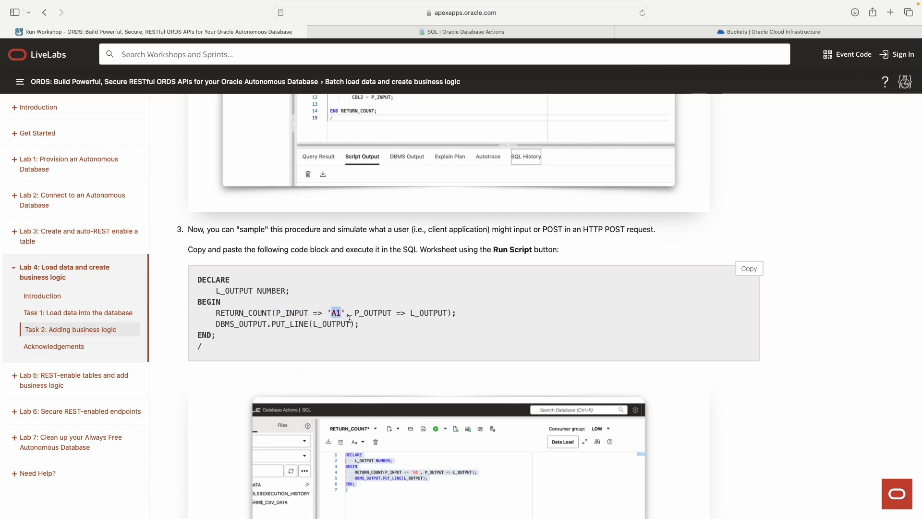
pyautogui.moveTo(355, 314); pyautogui.dragTo(450, 313)
pyautogui.scroll(-1, 411, 313)
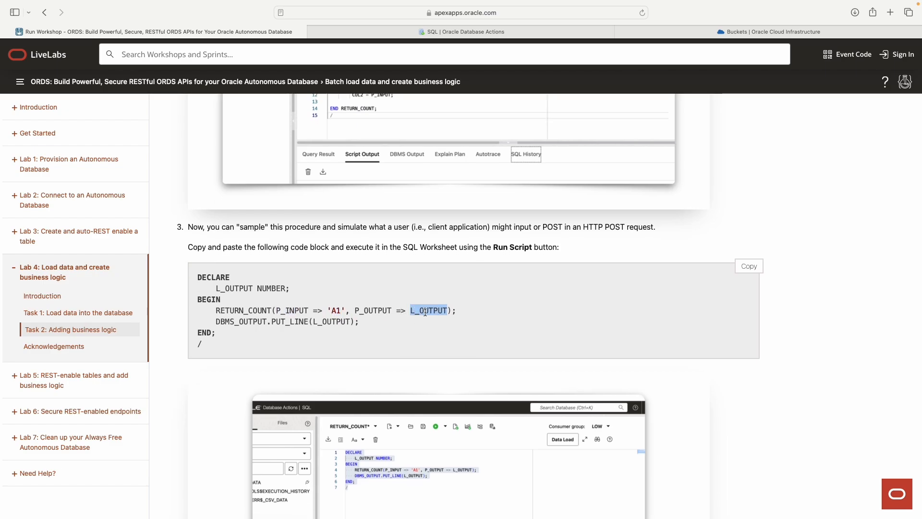
pyautogui.scroll(2, 421, 312)
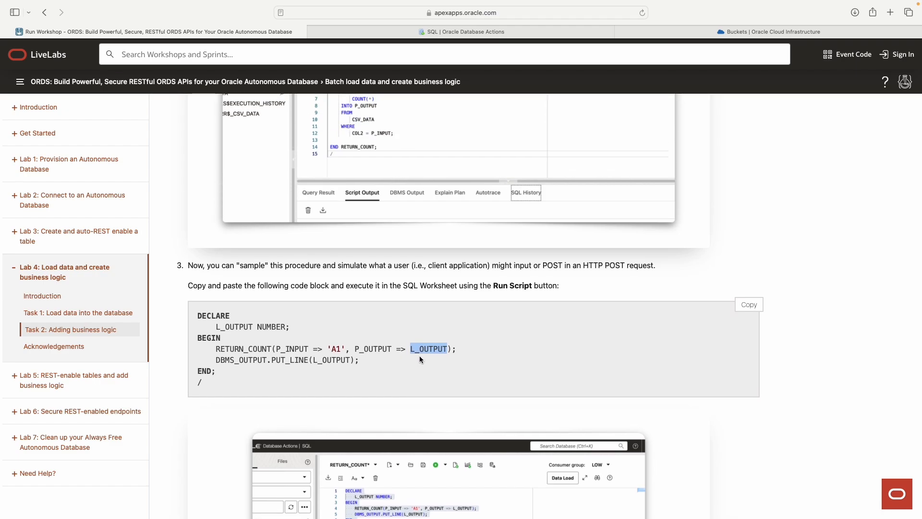
# Step: Highlight the DBMS_OUTPUT.PUT_LINE call and the RETURN_COUNT call line
pyautogui.click(447, 345)
pyautogui.moveTo(217, 361); pyautogui.dragTo(302, 360)
pyautogui.click(311, 362)
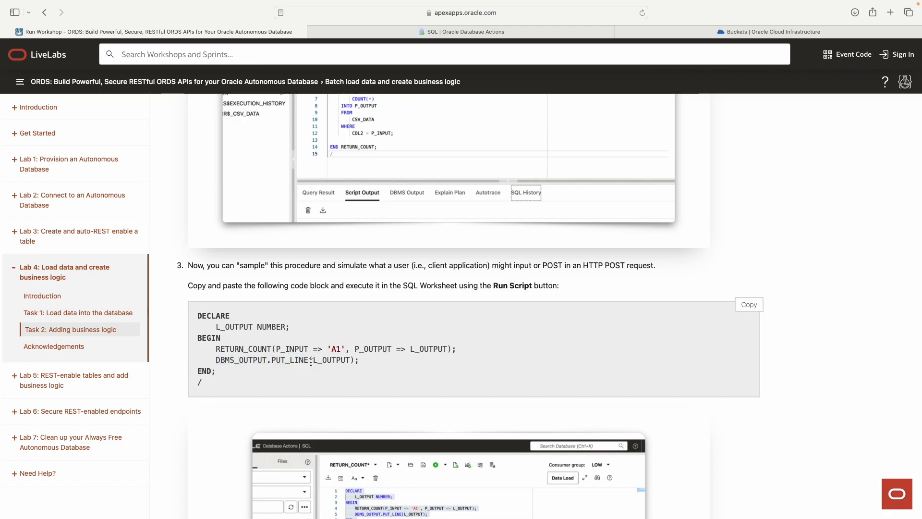
pyautogui.moveTo(215, 348); pyautogui.dragTo(466, 347)
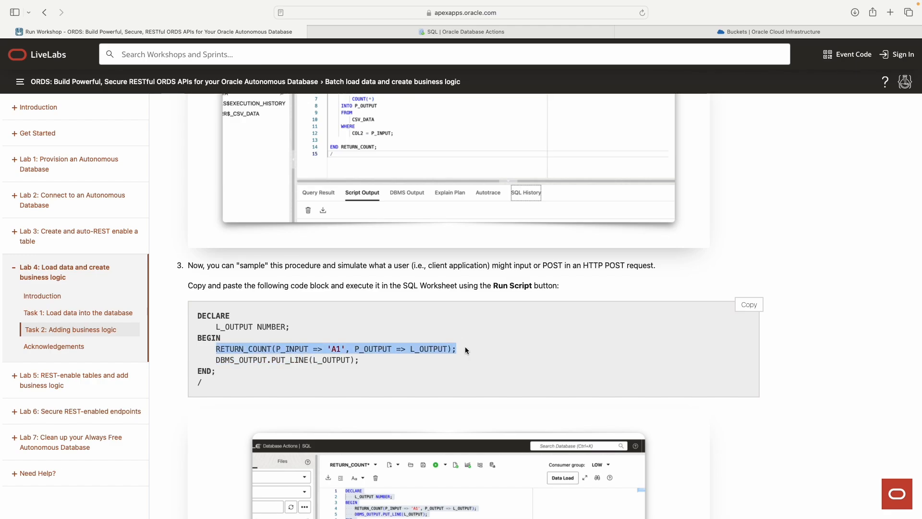
pyautogui.click(437, 359)
# Step: Highlight the P_OUTPUT OUT keyword, the procedure body from IS, and the END line
pyautogui.scroll(10, 410, 349)
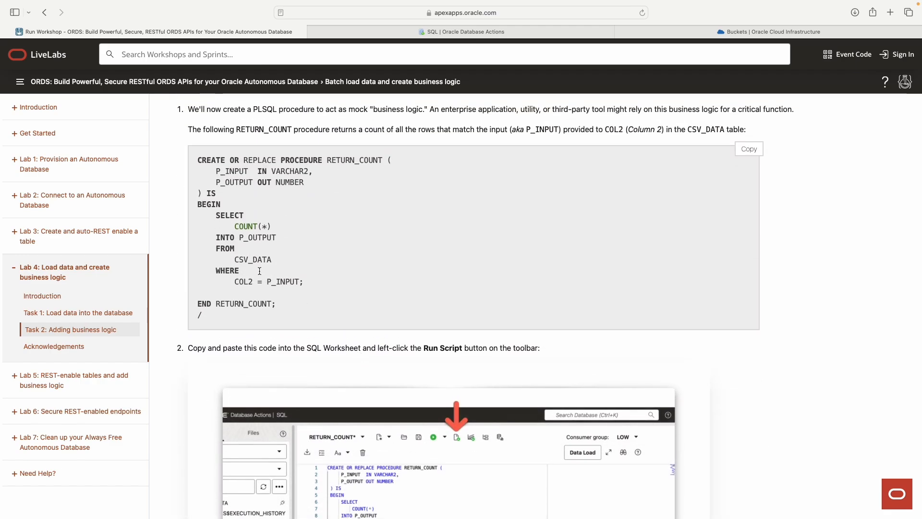
pyautogui.tripleClick(254, 182)
pyautogui.click(257, 183)
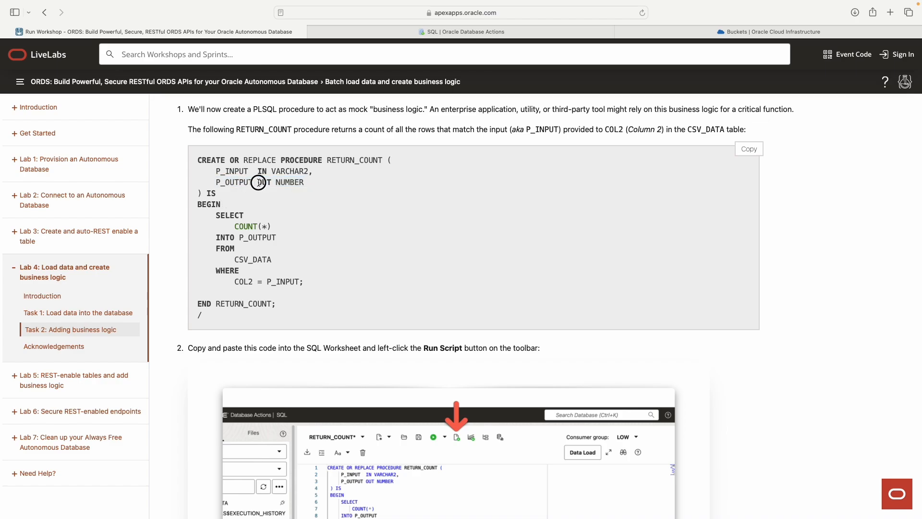
pyautogui.moveTo(258, 182); pyautogui.dragTo(272, 182)
pyautogui.moveTo(203, 193); pyautogui.dragTo(282, 313)
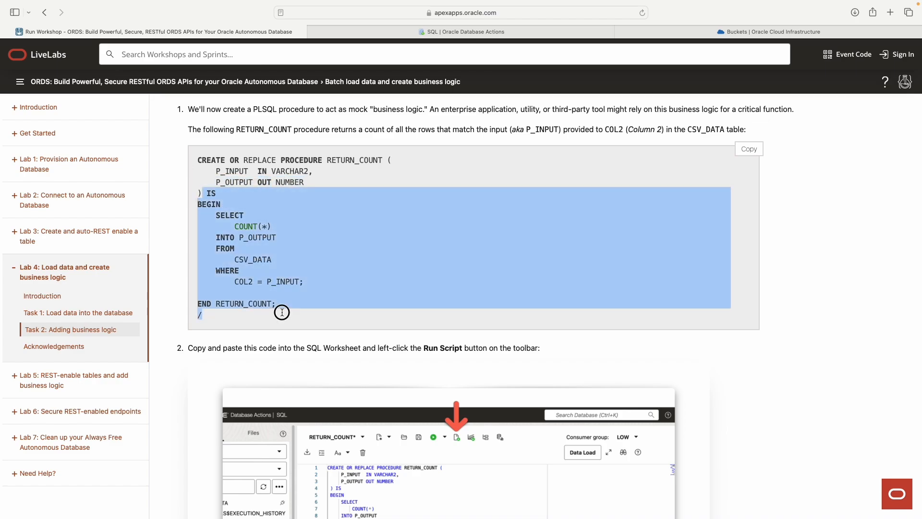
pyautogui.click(289, 296)
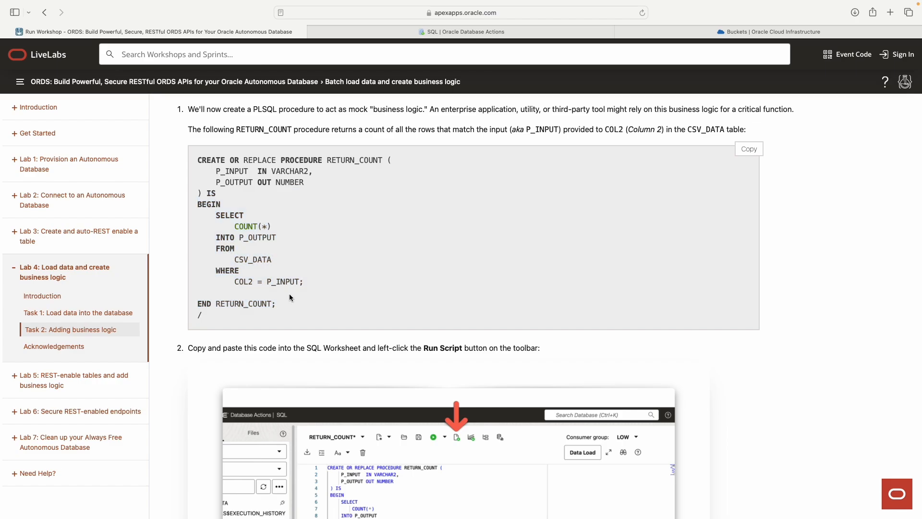
pyautogui.moveTo(220, 305); pyautogui.dragTo(271, 308)
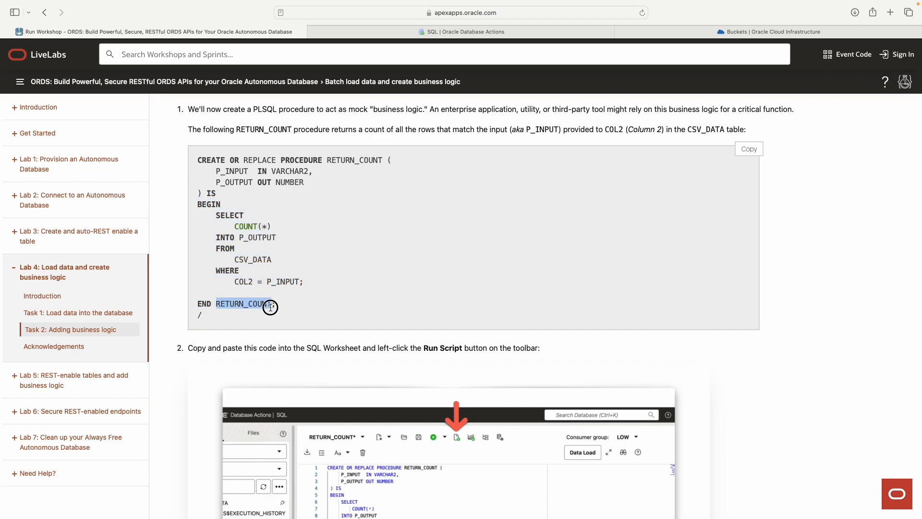
pyautogui.moveTo(217, 182); pyautogui.dragTo(304, 183)
pyautogui.click(239, 184)
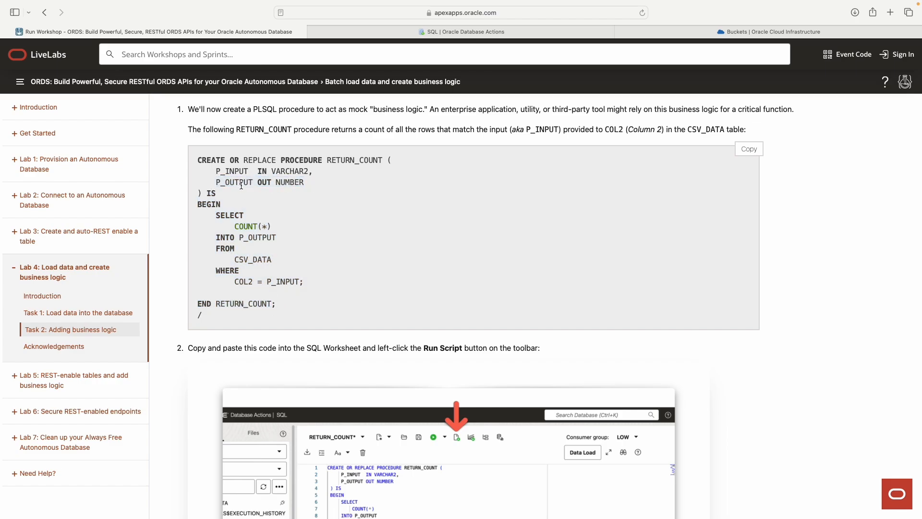
# Step: Highlight the call arguments and PUT_LINE line, then copy the DECLARE test block
pyautogui.scroll(-10, 237, 207)
pyautogui.moveTo(238, 229); pyautogui.dragTo(390, 230)
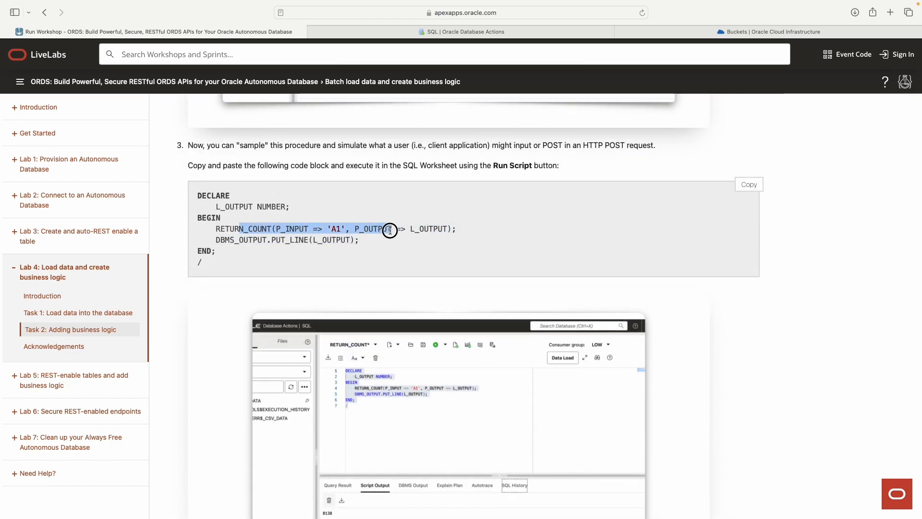
pyautogui.click(357, 232)
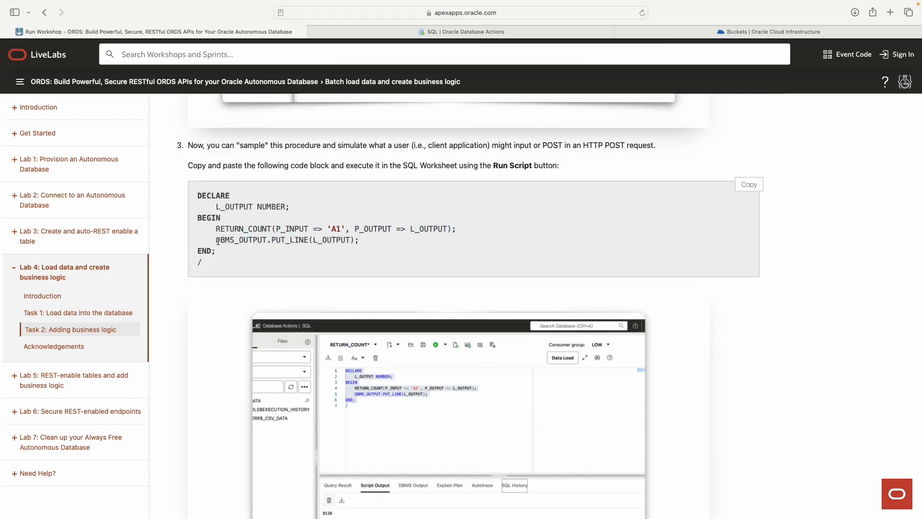
pyautogui.moveTo(218, 241); pyautogui.dragTo(358, 241)
pyautogui.click(339, 241)
pyautogui.doubleClick(288, 242)
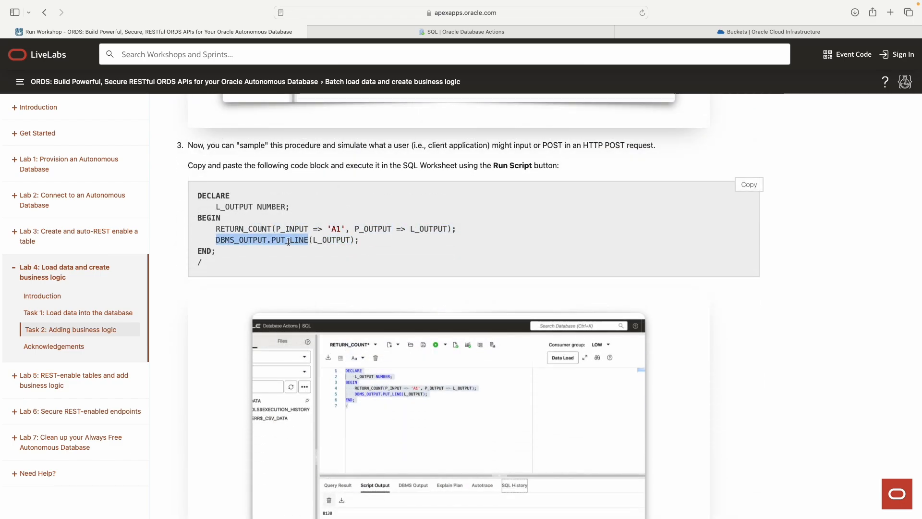
pyautogui.moveTo(216, 241); pyautogui.dragTo(447, 229)
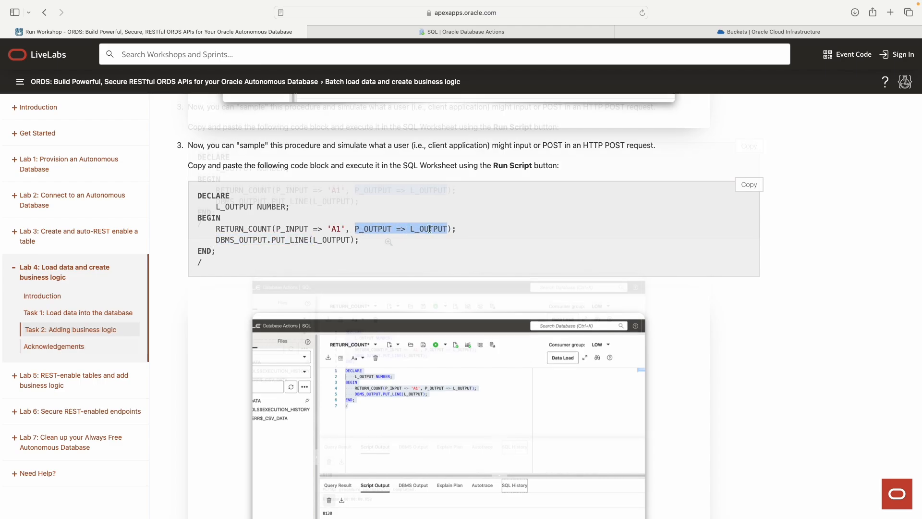
pyautogui.scroll(-2, 779, 143)
pyautogui.click(749, 144)
# Step: Paste the 'A1' test block into a new blank worksheet, discarding changes, and run it to print 0
pyautogui.click(500, 33)
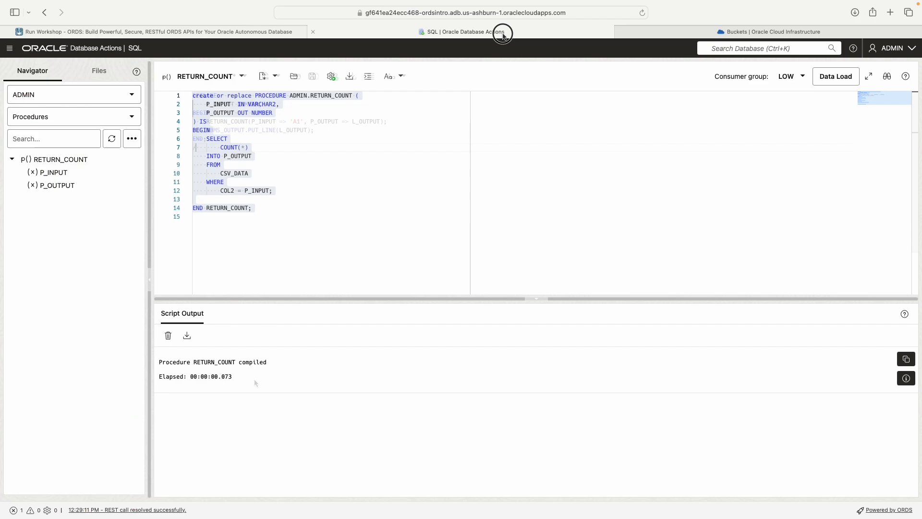
pyautogui.click(272, 399)
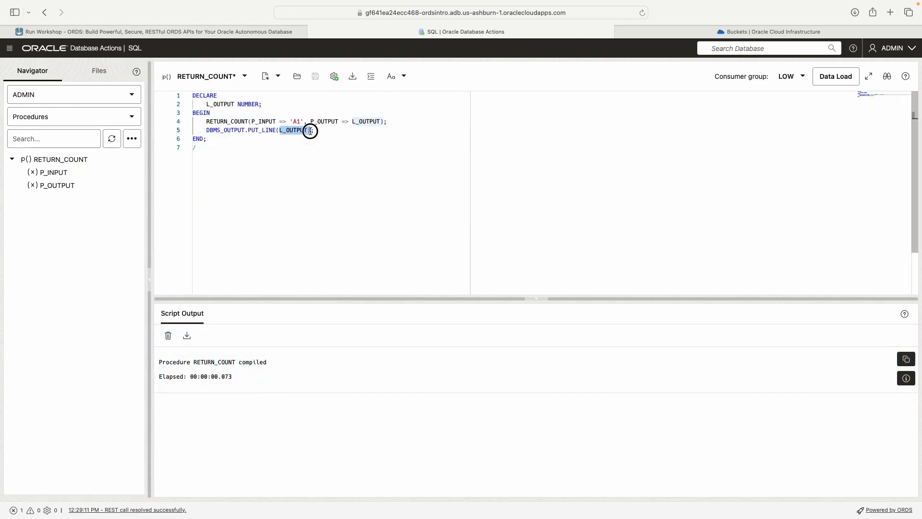
pyautogui.click(316, 105)
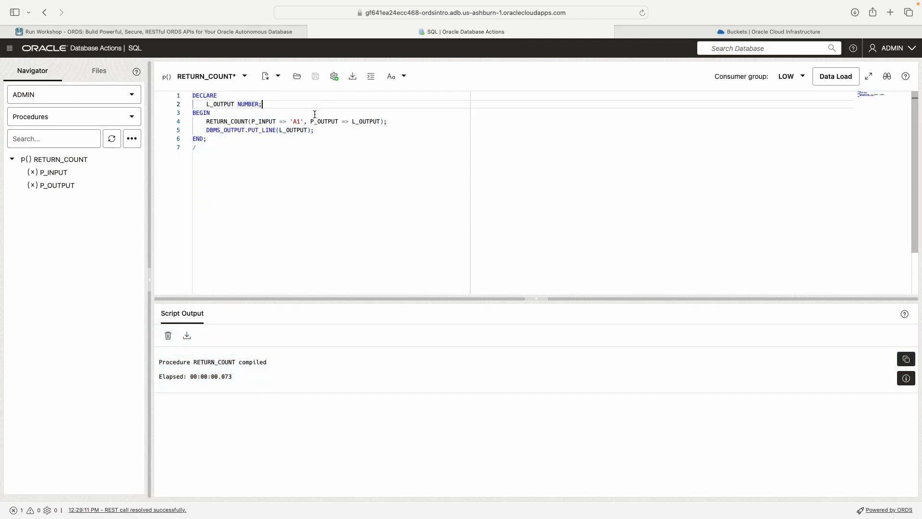
pyautogui.click(244, 76)
pyautogui.click(278, 75)
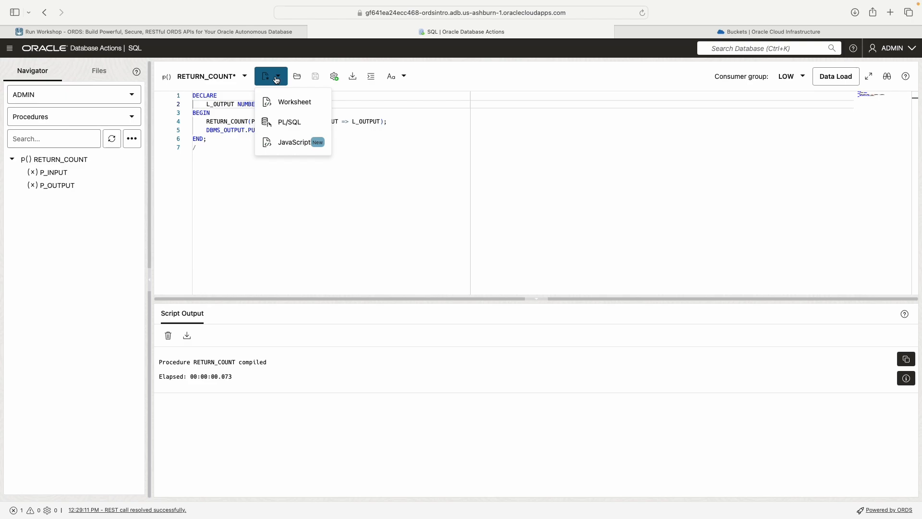
pyautogui.click(285, 104)
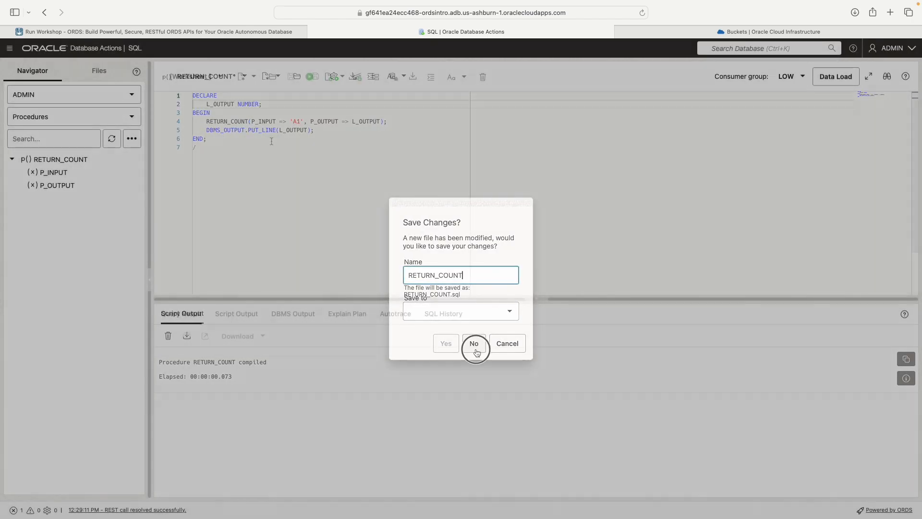
pyautogui.click(474, 348)
pyautogui.press('super+v')
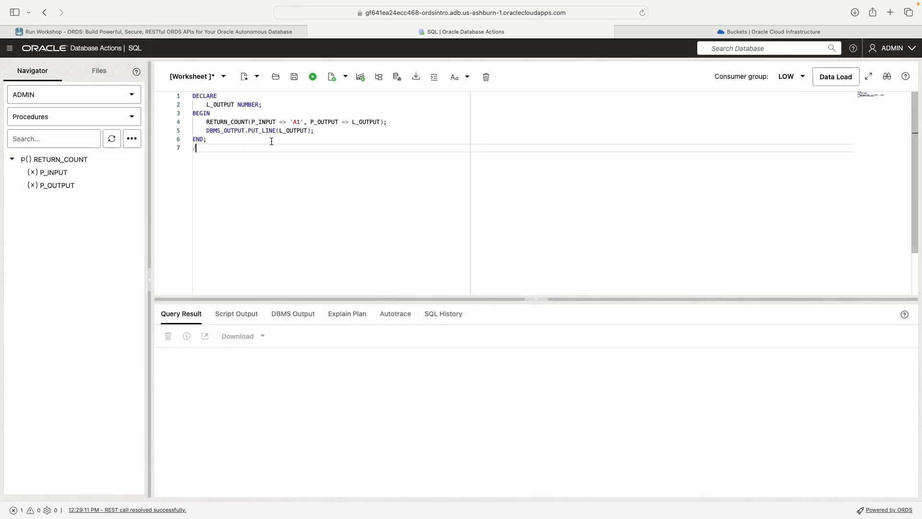
pyautogui.click(332, 77)
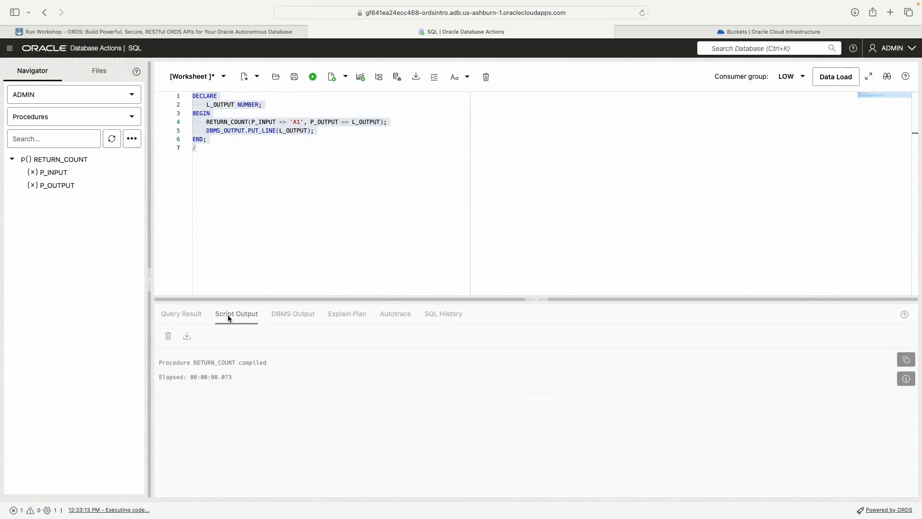
# Step: Change the test input from 'A1' to lowercase 'a1' and select all the code
pyautogui.click(294, 123)
pyautogui.press('BackSpace')
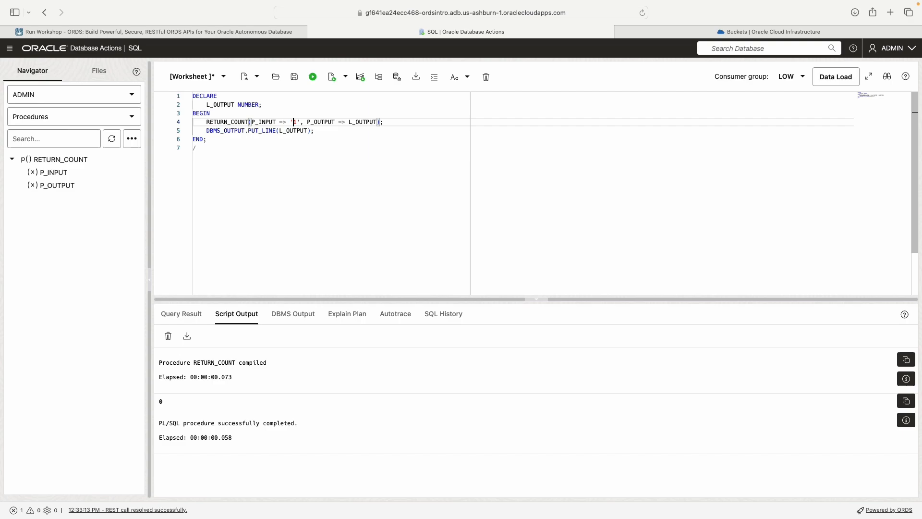
pyautogui.write('a')
pyautogui.hotkey('ctrl', 'a')
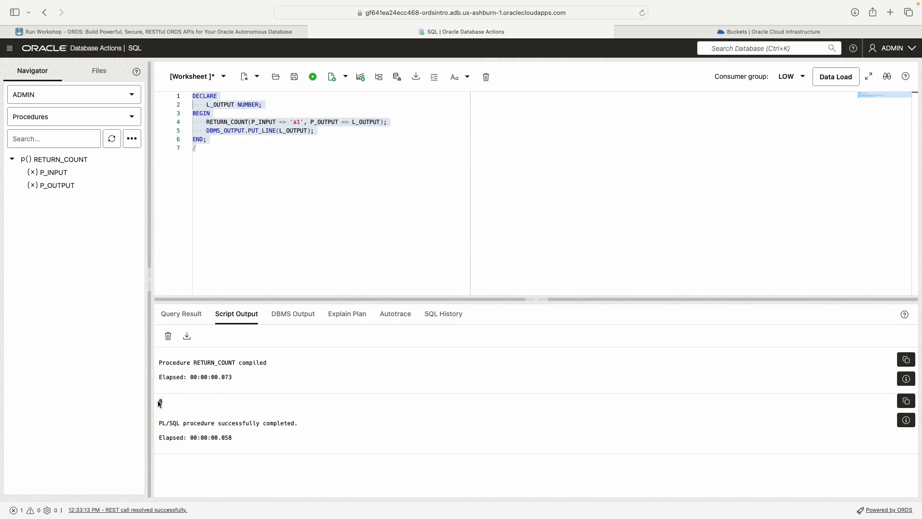
# Step: Rerun the script with input 'a1' so the output prints 8204, then return to LiveLabs
pyautogui.moveTo(158, 400); pyautogui.dragTo(163, 402)
pyautogui.doubleClick(297, 122)
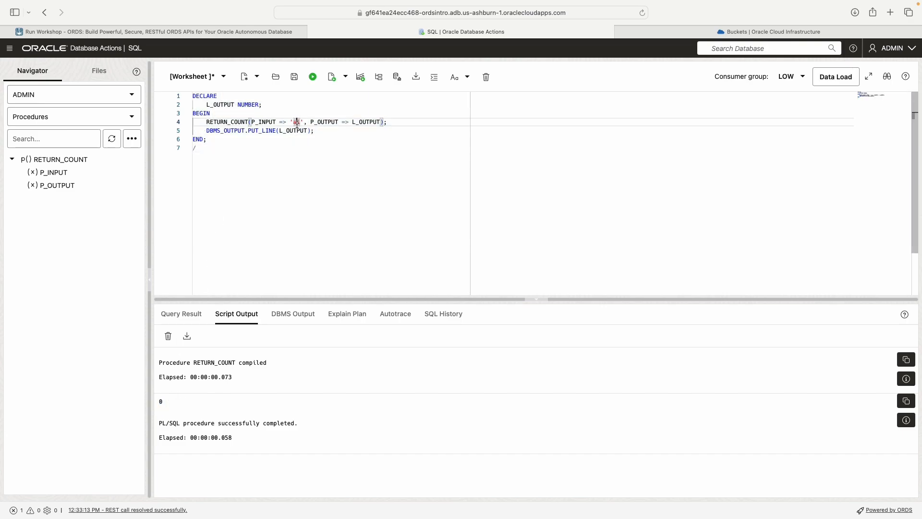
pyautogui.doubleClick(160, 401)
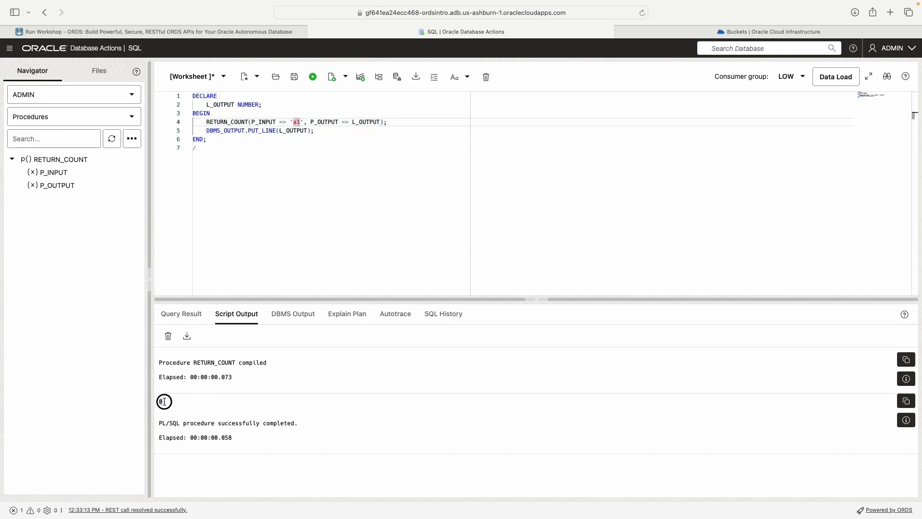
pyautogui.press('super+a')
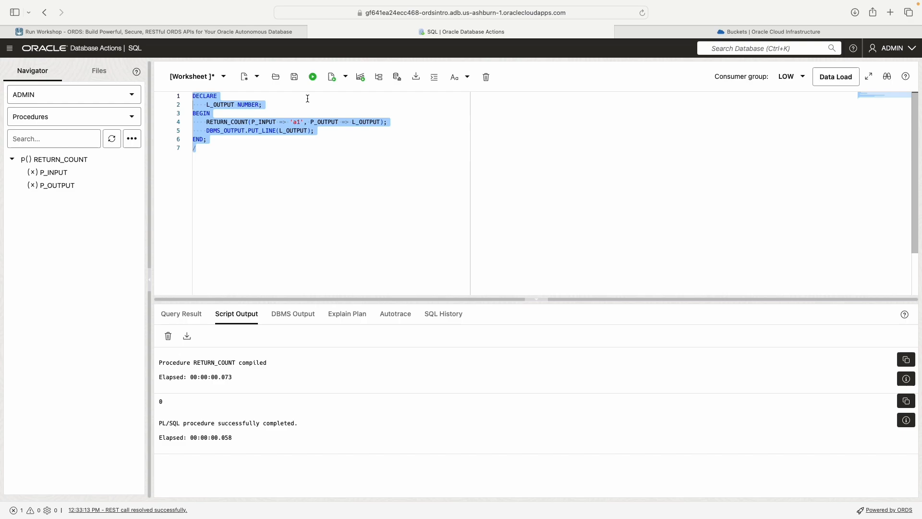
pyautogui.click(332, 77)
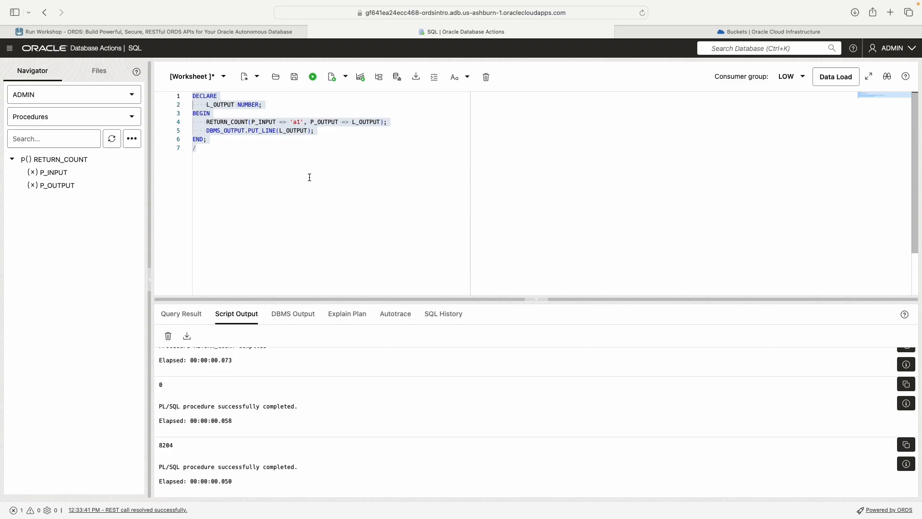
pyautogui.click(208, 34)
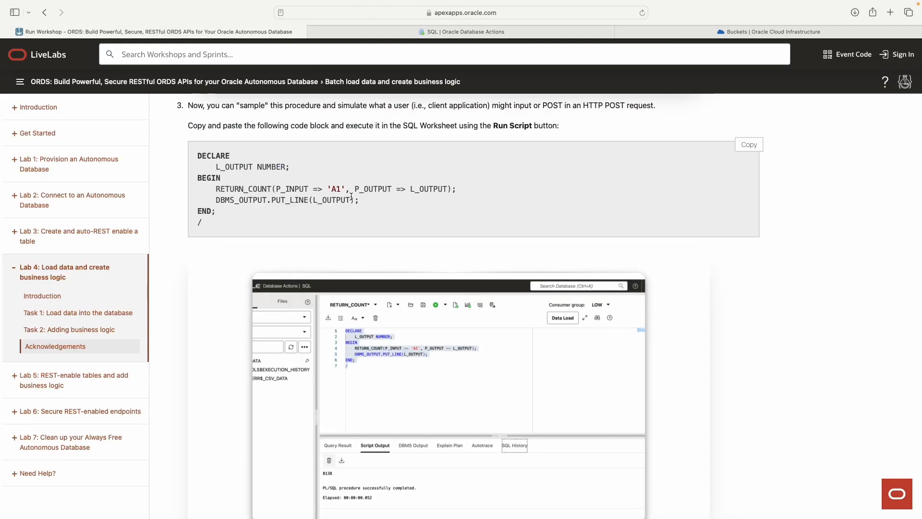
# Step: Review the worksheet's Script Output and highlight the returned count of 8204
pyautogui.scroll(1, 352, 197)
pyautogui.moveTo(332, 206); pyautogui.dragTo(337, 206)
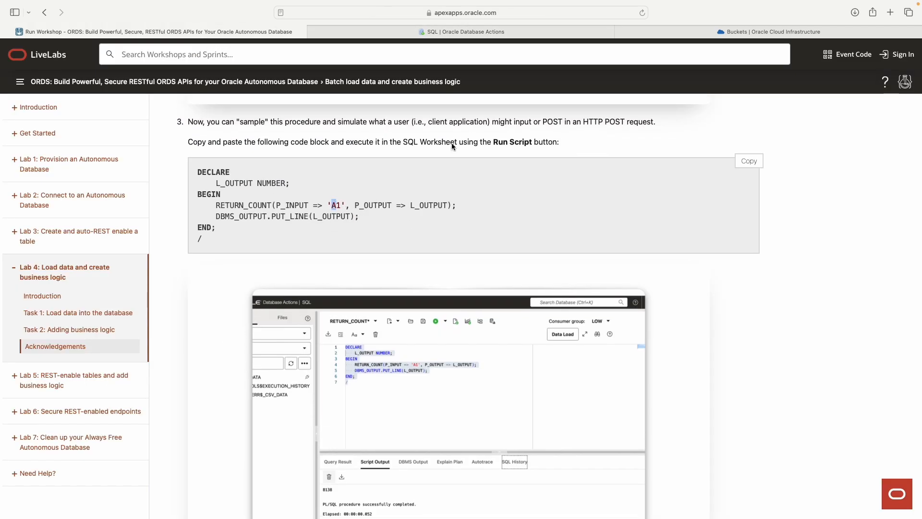
pyautogui.click(496, 31)
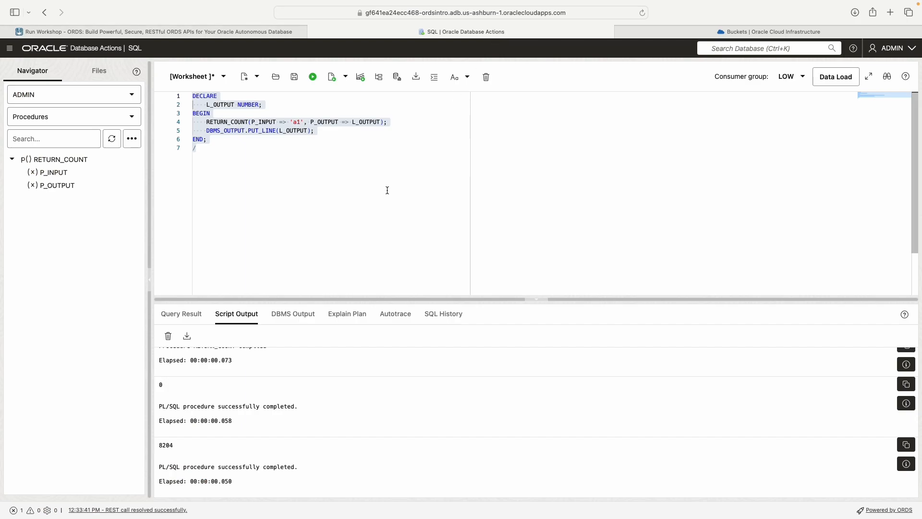
pyautogui.moveTo(388, 190); pyautogui.dragTo(171, 91)
pyautogui.scroll(-2, 321, 208)
pyautogui.scroll(2, 321, 208)
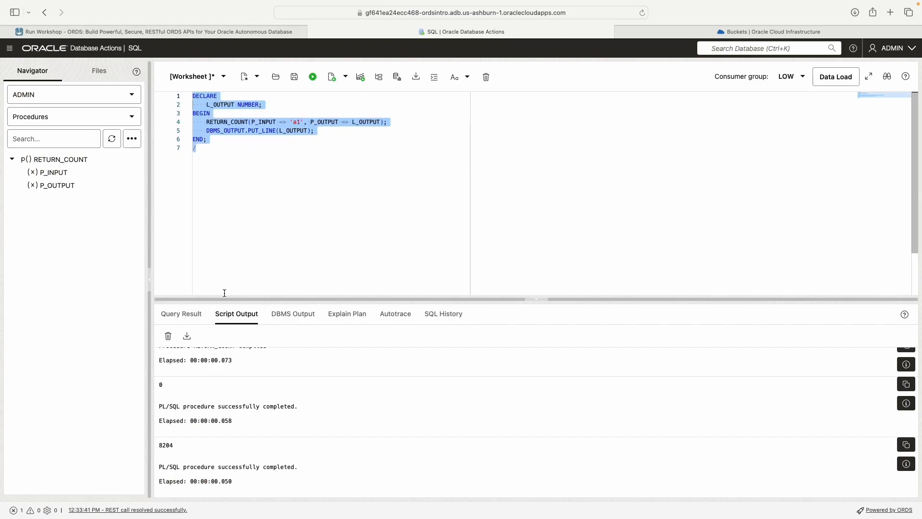
pyautogui.scroll(1, 321, 399)
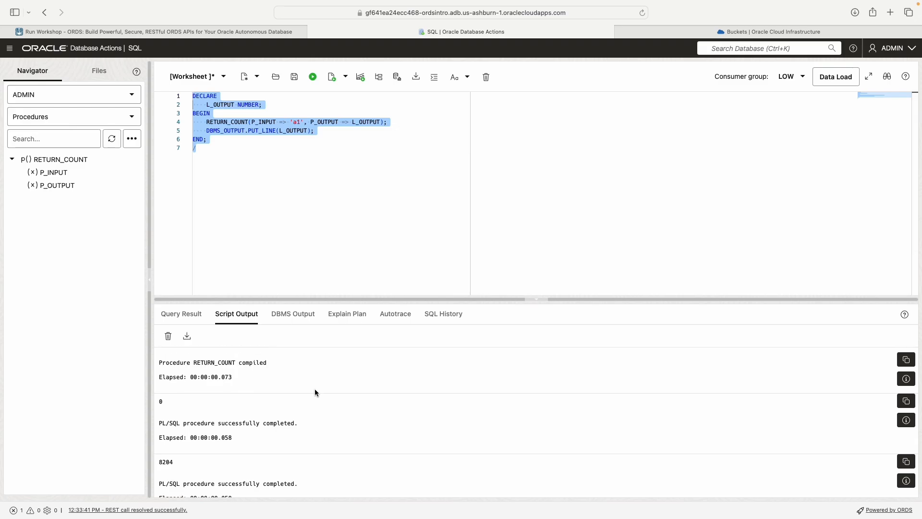
pyautogui.scroll(-1, 315, 389)
pyautogui.moveTo(159, 444); pyautogui.dragTo(189, 441)
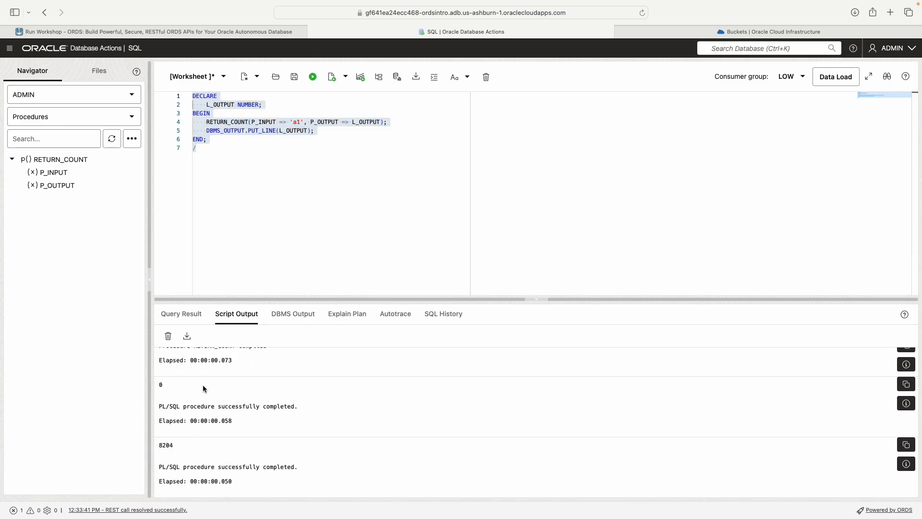
pyautogui.scroll(-1, 321, 176)
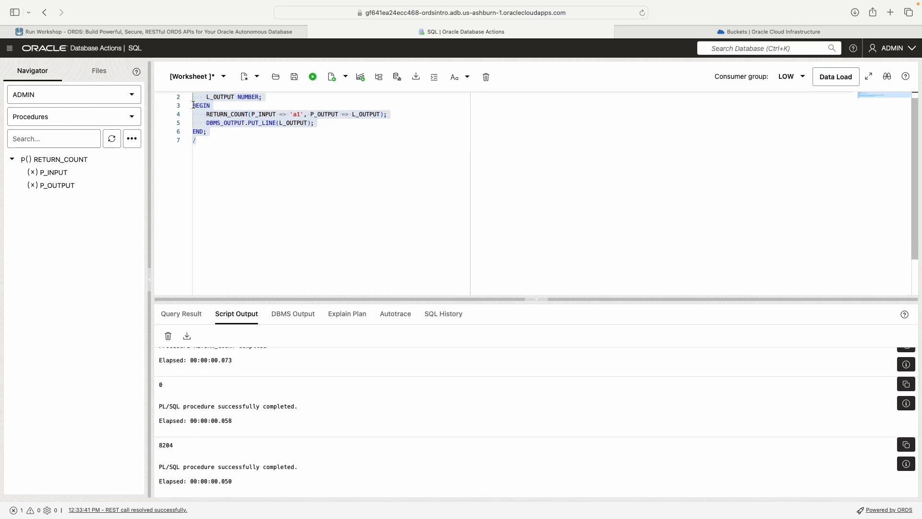
# Step: Compare against Lab 4's sample code block, then jump to its Acknowledgements section
pyautogui.click(192, 32)
pyautogui.scroll(-15, 358, 238)
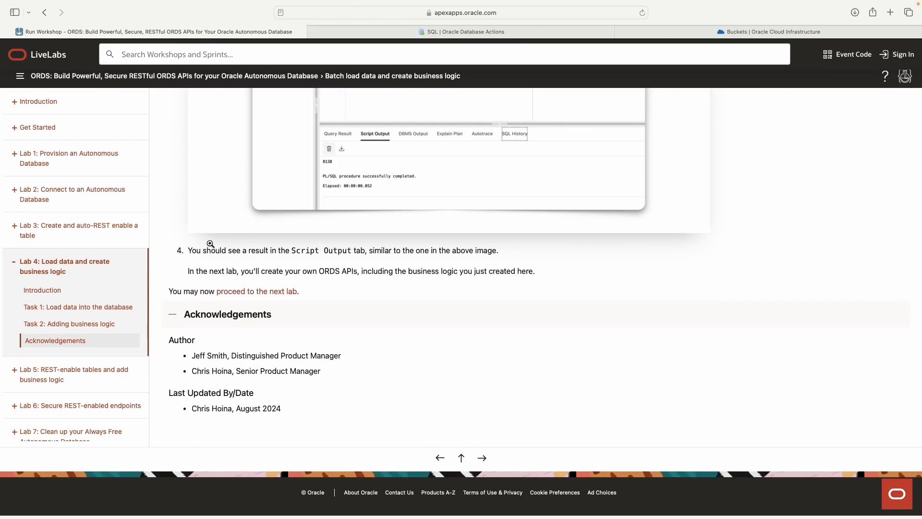
pyautogui.scroll(10, 209, 242)
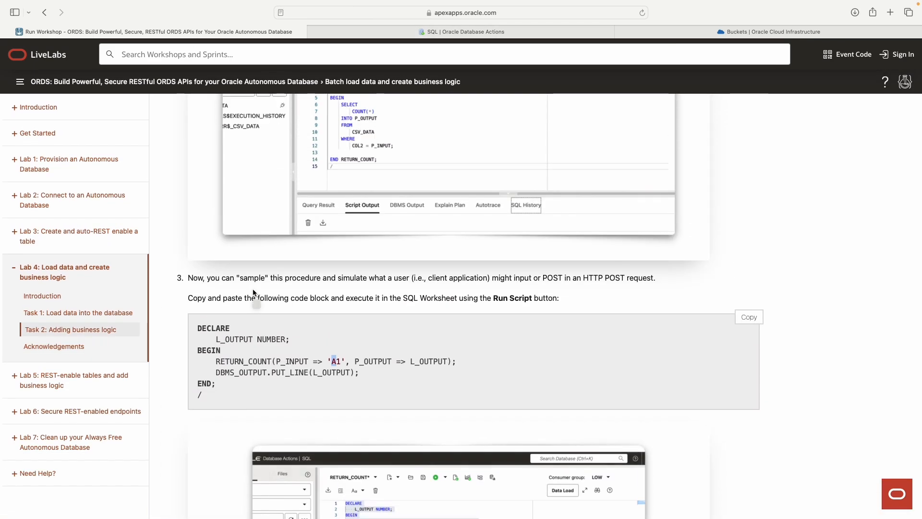
pyautogui.moveTo(340, 379); pyautogui.dragTo(198, 327)
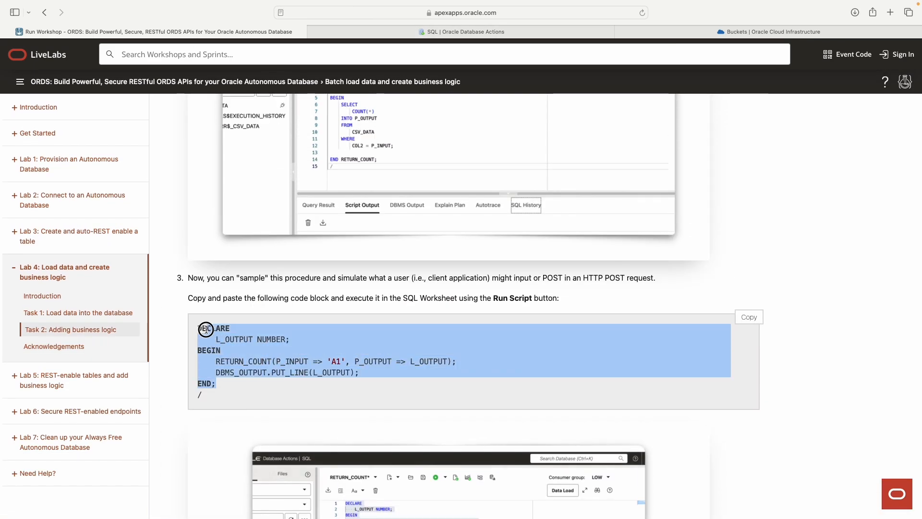
pyautogui.scroll(-5, 352, 362)
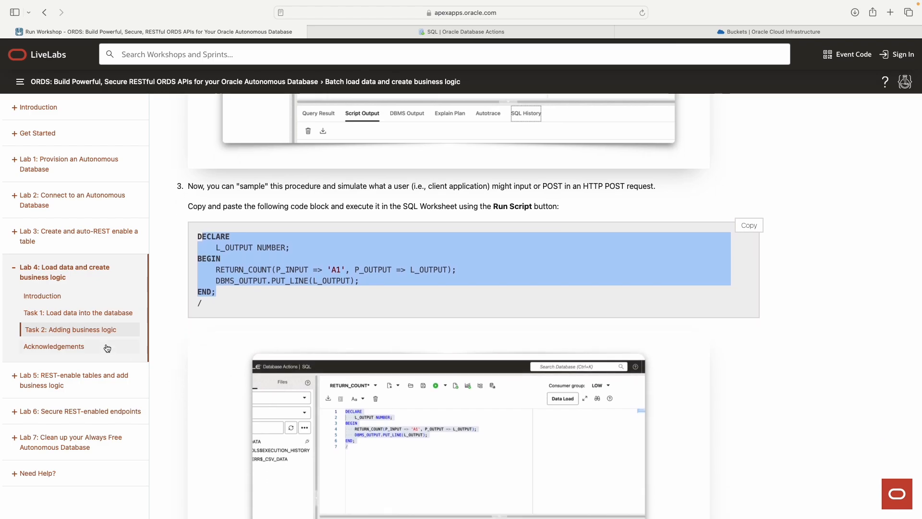
pyautogui.click(87, 350)
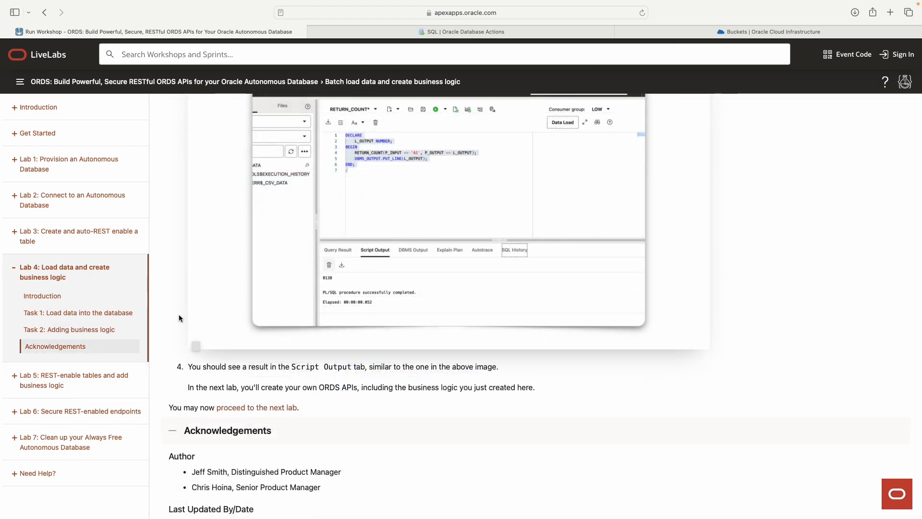
pyautogui.click(486, 32)
# Step: Open Lab 5 and read its objectives, highlighting the OpenAPI View item
pyautogui.click(224, 153)
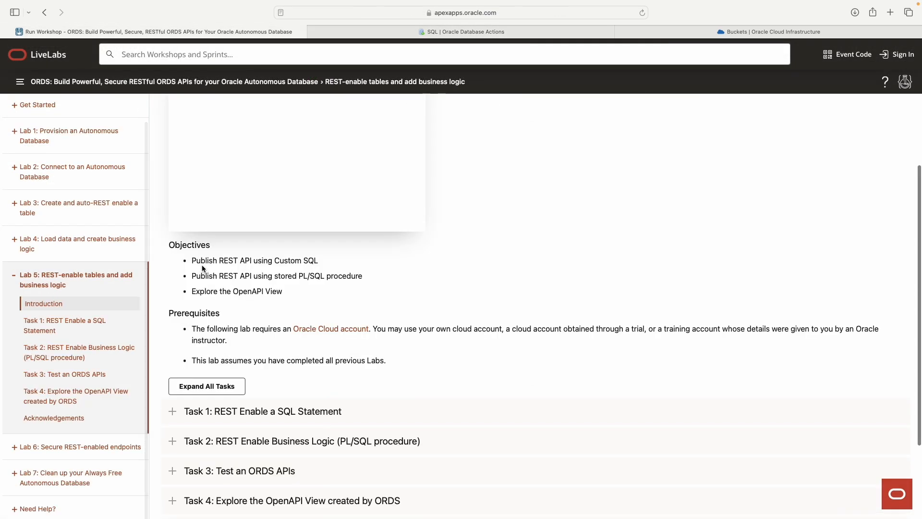
pyautogui.moveTo(192, 260); pyautogui.dragTo(309, 295)
pyautogui.click(309, 295)
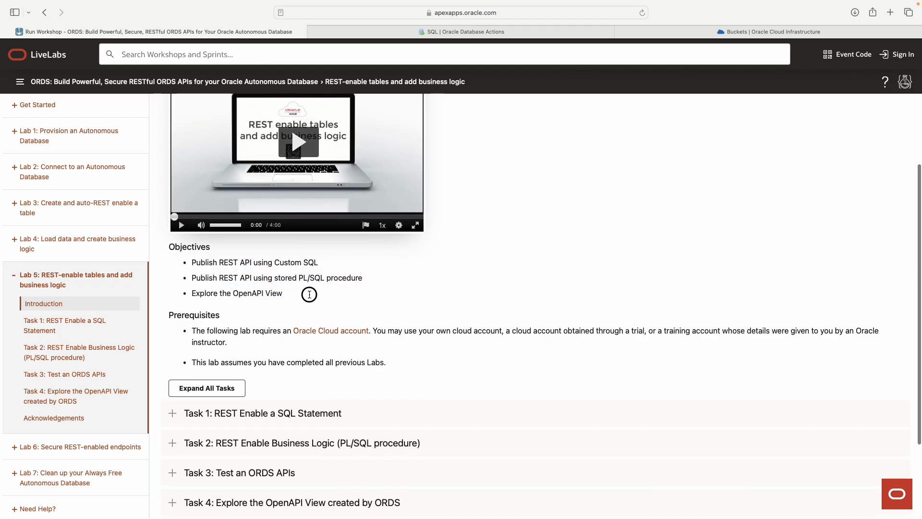
pyautogui.moveTo(310, 295); pyautogui.dragTo(198, 266)
pyautogui.moveTo(220, 277); pyautogui.dragTo(346, 298)
pyautogui.moveTo(283, 310); pyautogui.dragTo(231, 311)
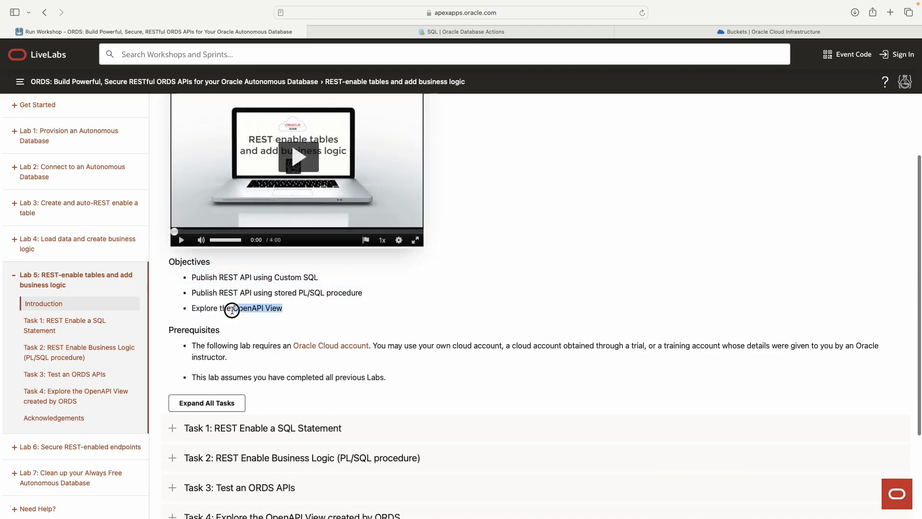
pyautogui.moveTo(231, 310)
pyautogui.mouseDown()
pyautogui.moveTo(253, 310)
pyautogui.moveTo(241, 309)
pyautogui.mouseUp()
pyautogui.click(312, 306)
pyautogui.scroll(-1, 308, 308)
pyautogui.scroll(1, 285, 285)
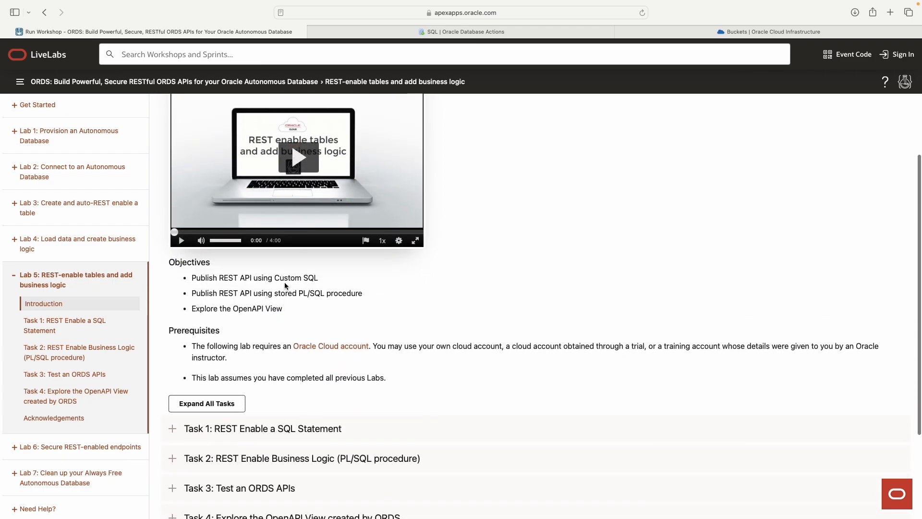